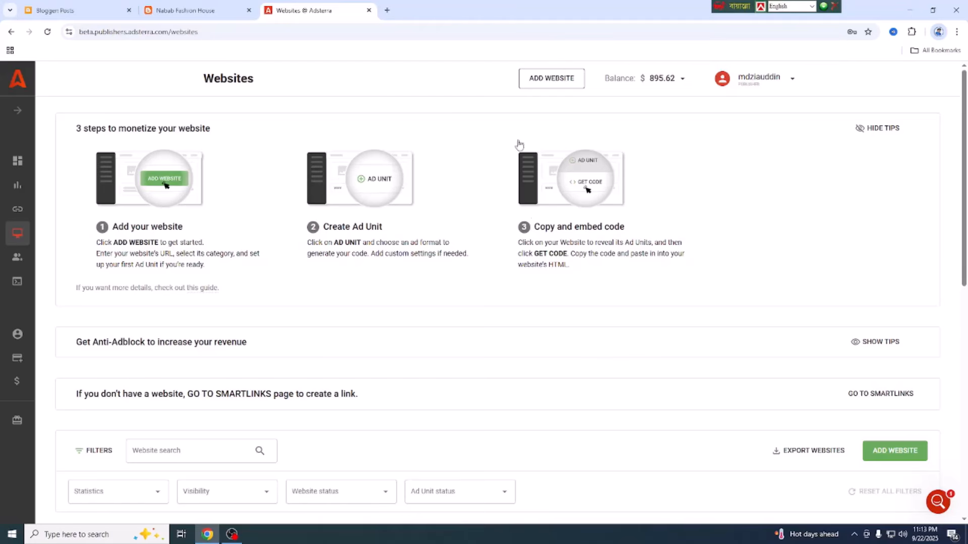
- Look over the ad units of onlinemakemoneybdt.blogspot.com in Adsterra and the home page layout of the Nabab Fashion House blog
scroll(519, 136, down, 10)
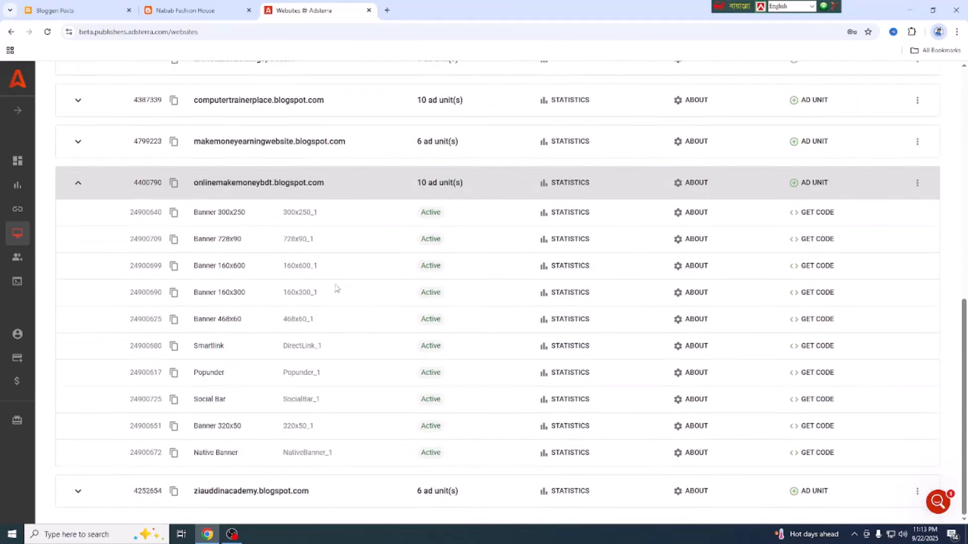
scroll(339, 287, up, 10)
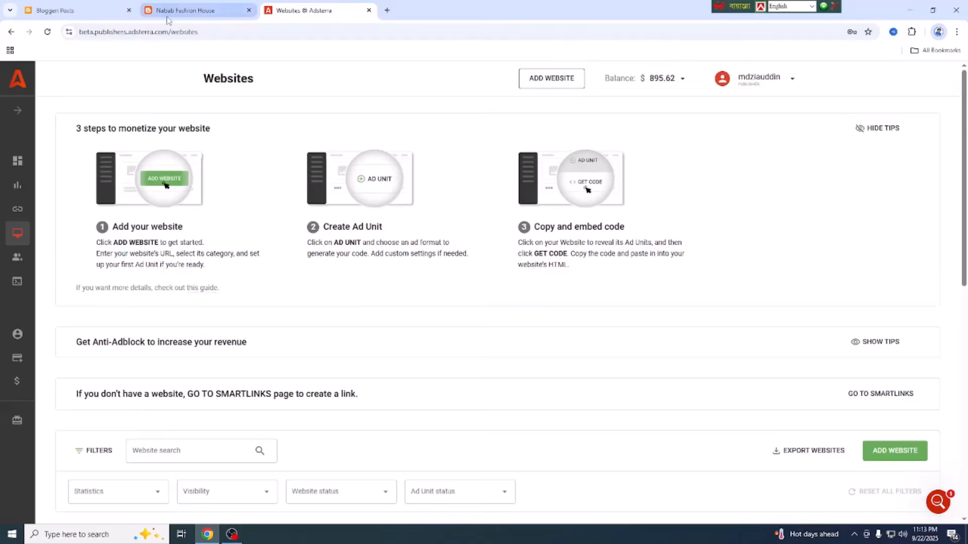
click(172, 20)
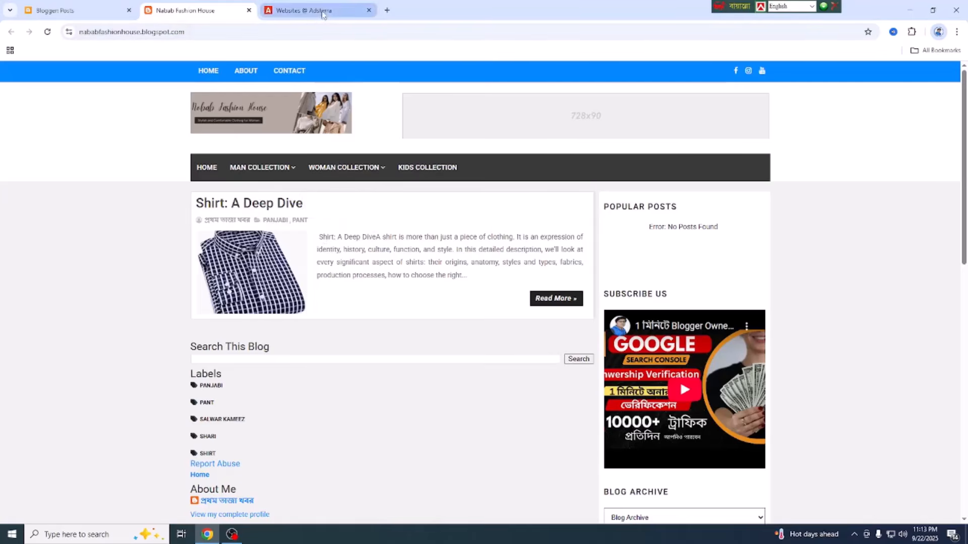
click(323, 11)
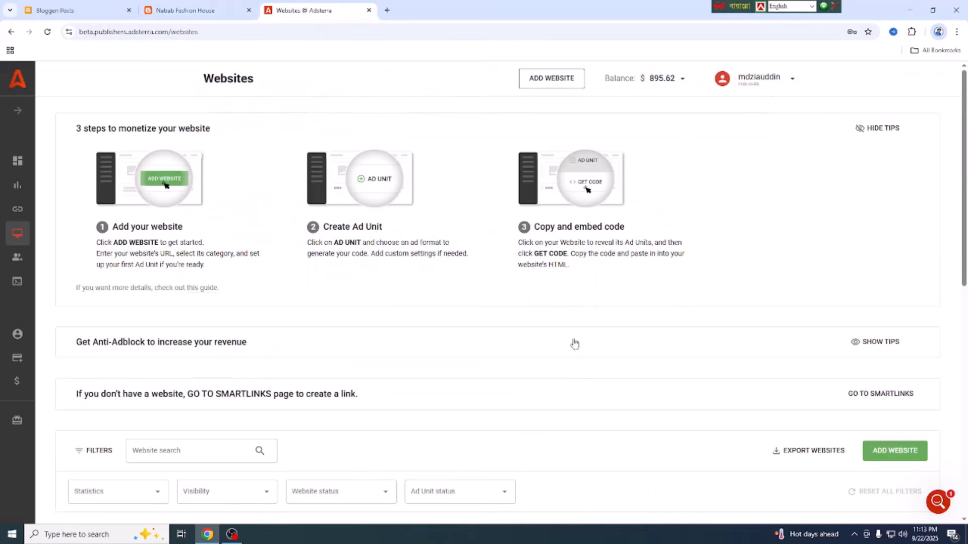
scroll(556, 316, down, 9)
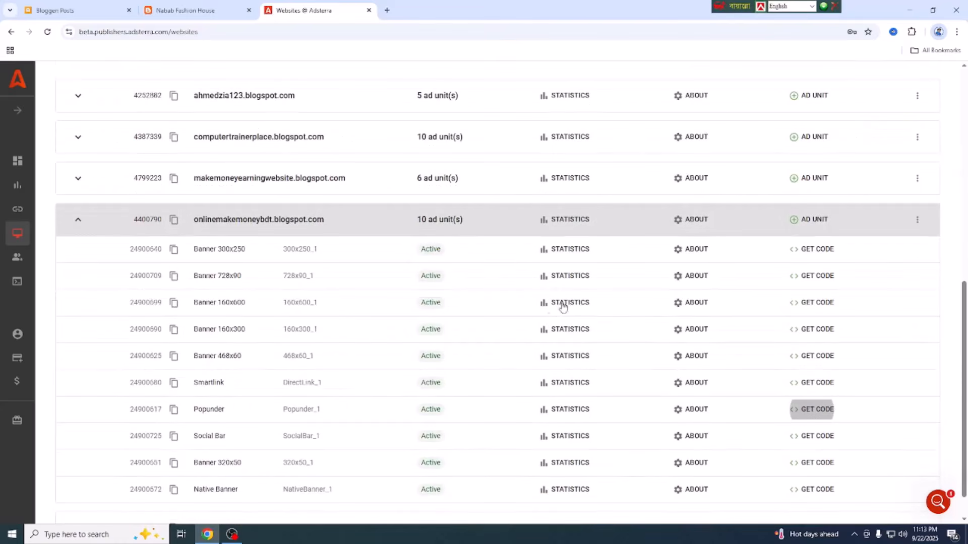
click(185, 10)
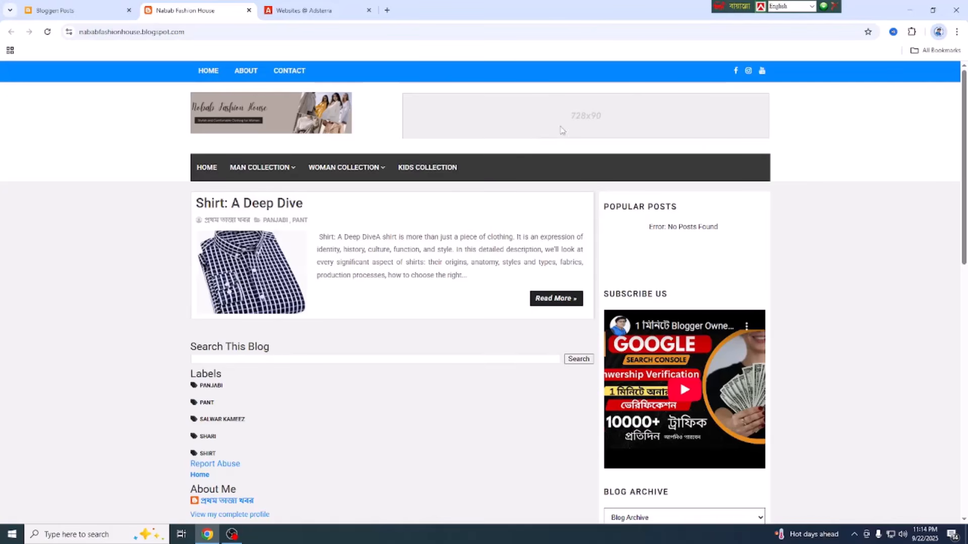
scroll(471, 380, down, 2)
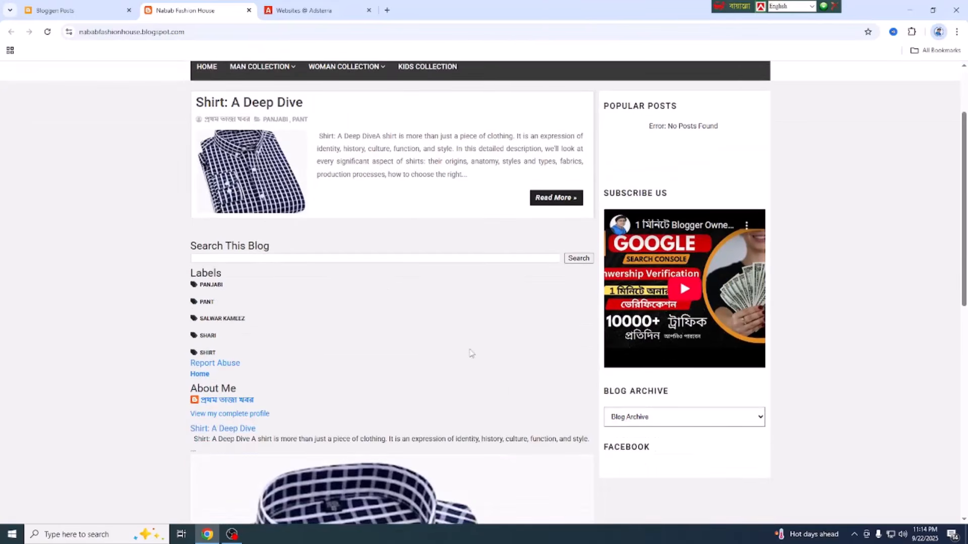
scroll(422, 325, down, 3)
scroll(499, 414, up, 5)
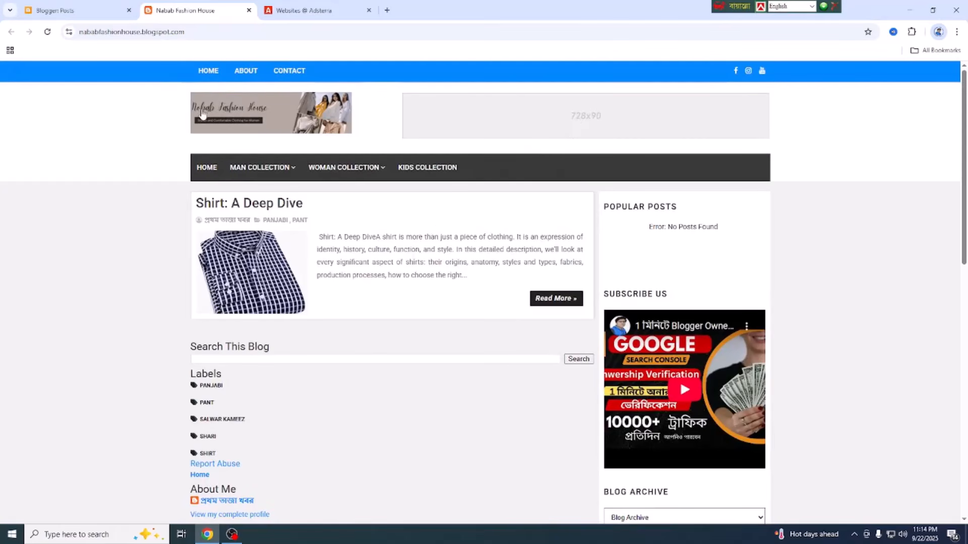
- Switch to Adsterra and copy the Popunder ad unit's code for onlinemakemoneybdt.blogspot.com
click(313, 10)
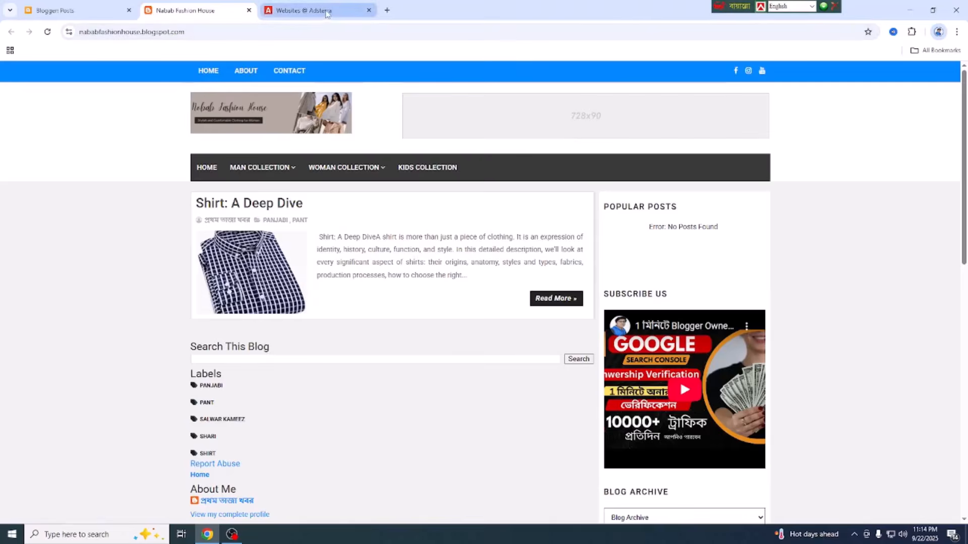
scroll(569, 226, up, 10)
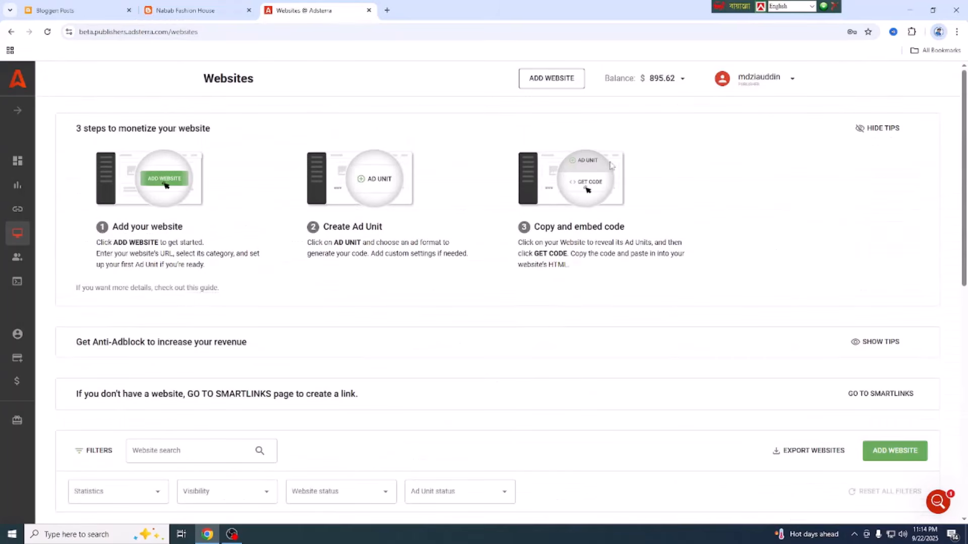
scroll(637, 264, down, 8)
scroll(624, 265, down, 1)
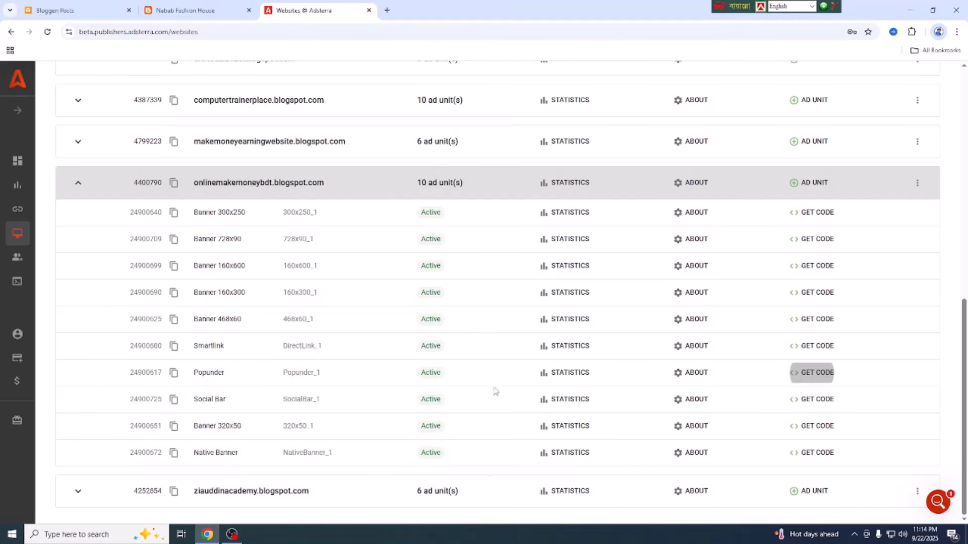
click(809, 374)
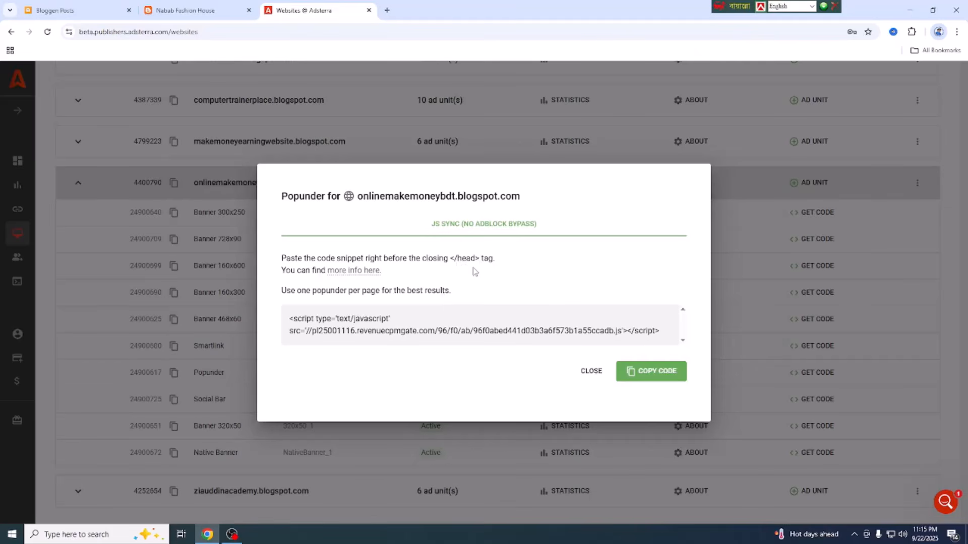
click(655, 375)
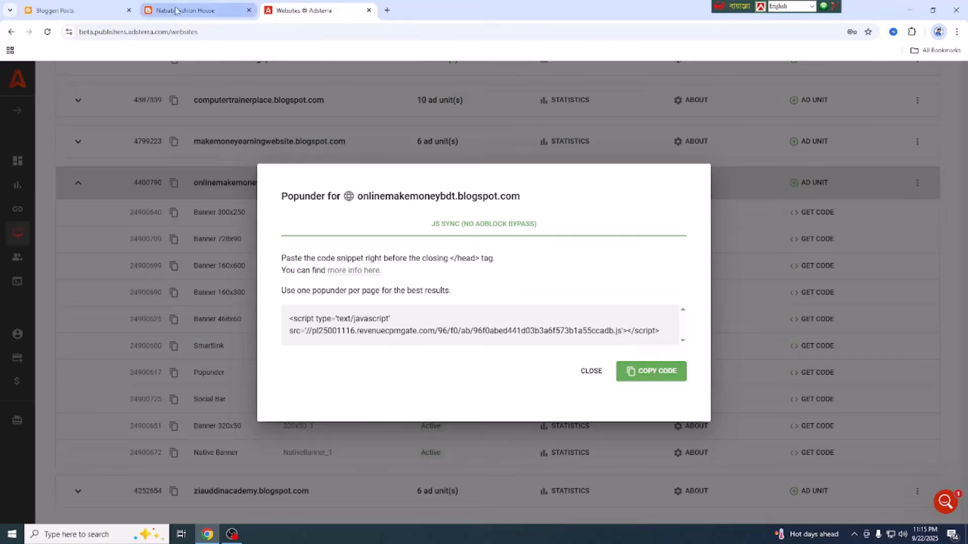
- Switch to Blogger and open the HTML of the Nabab Fashion House blog's theme for editing
click(201, 10)
click(61, 10)
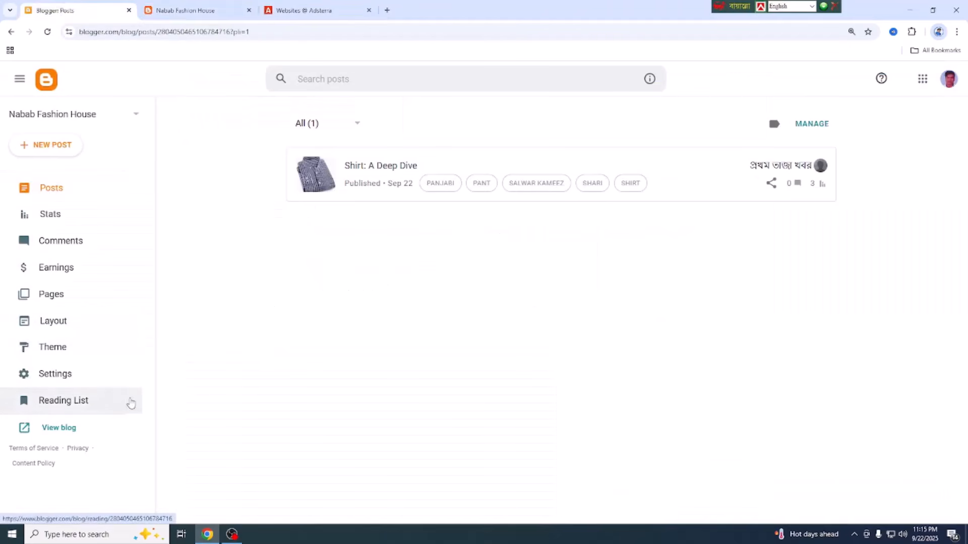
click(63, 354)
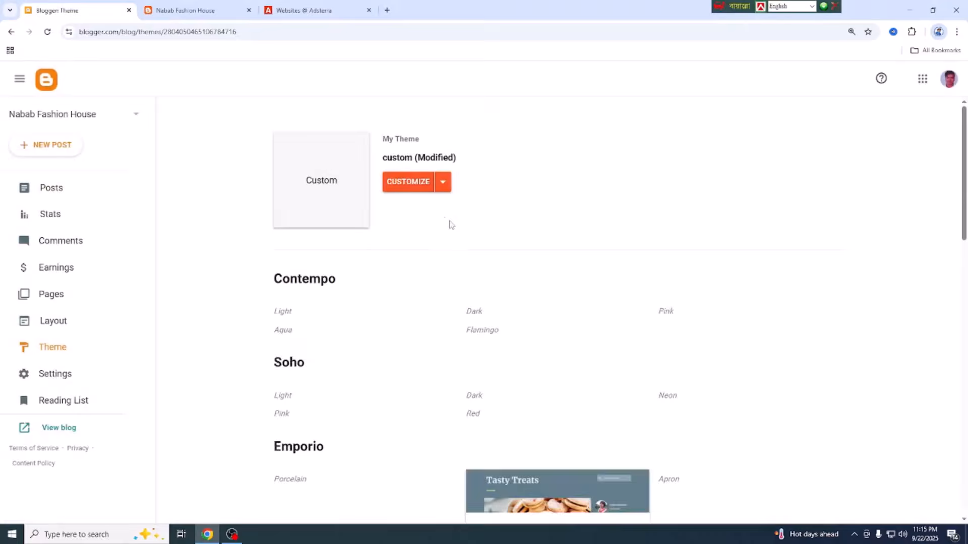
click(443, 182)
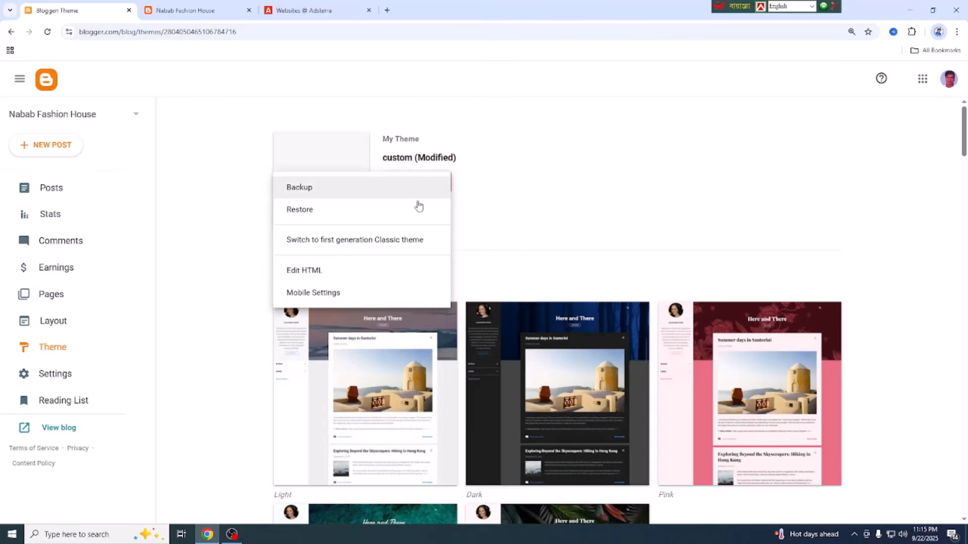
click(303, 271)
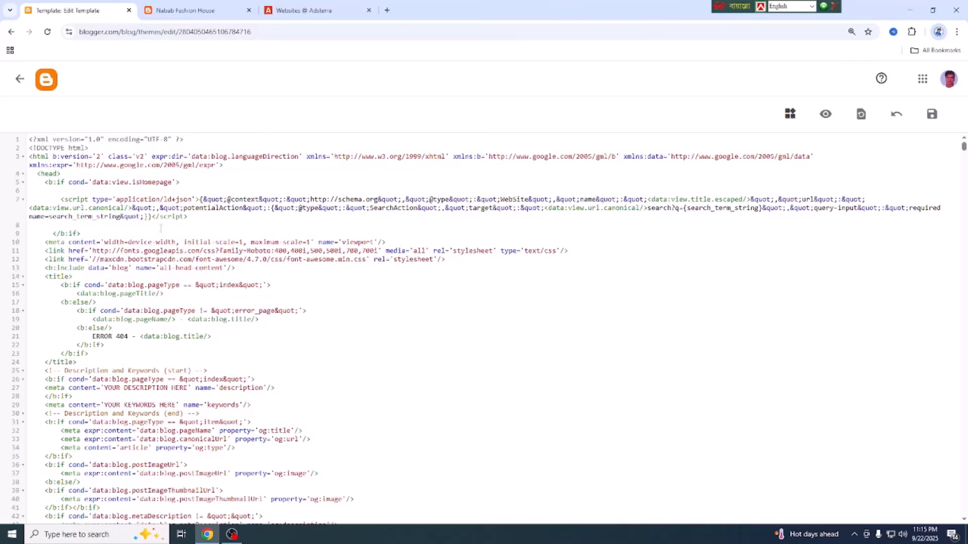
- Insert two new lines directly below the opening <head> tag in the theme HTML
click(66, 174)
key(Return)
key(Return)
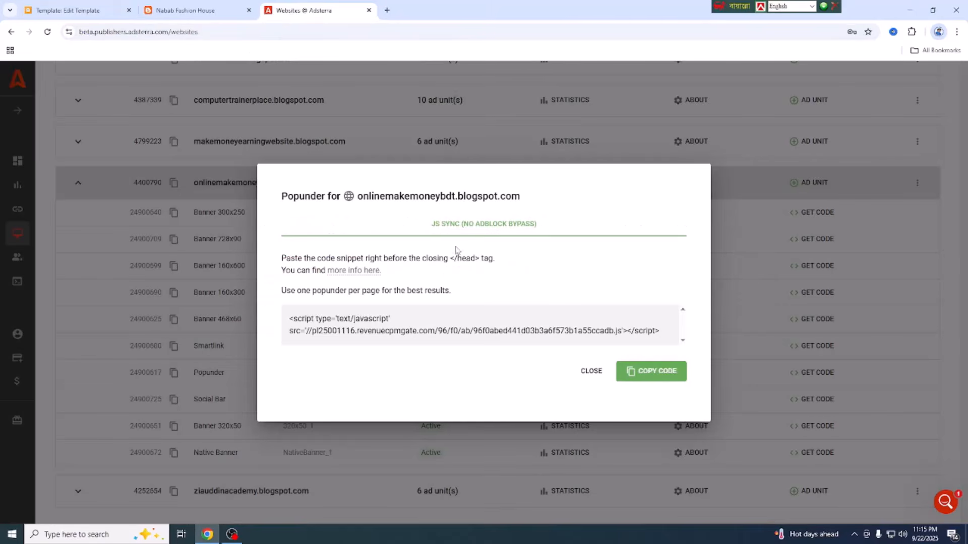
- Recopy the Popunder code from Adsterra, then paste it on the new line below the theme's <head> tag and save
click(287, 10)
click(654, 377)
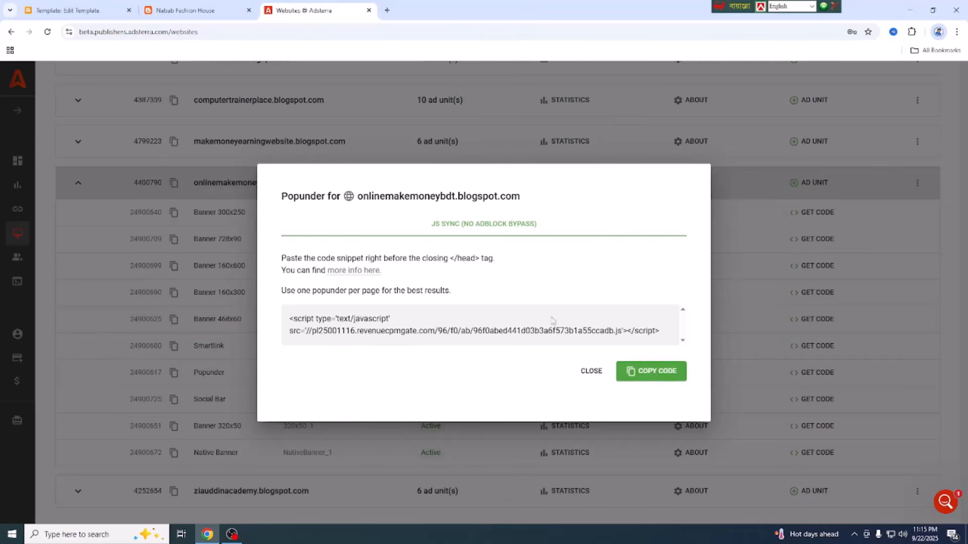
click(651, 375)
click(82, 12)
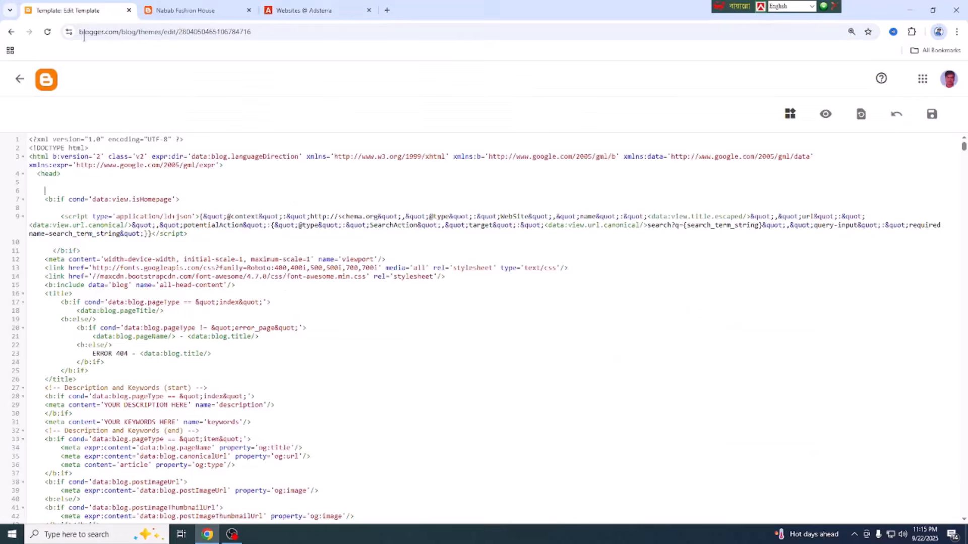
key(ctrl+v)
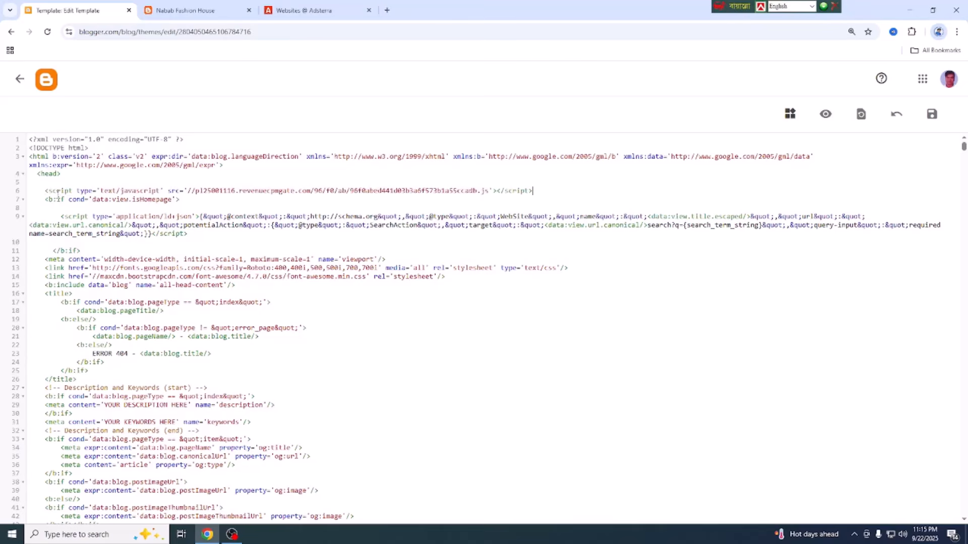
click(932, 117)
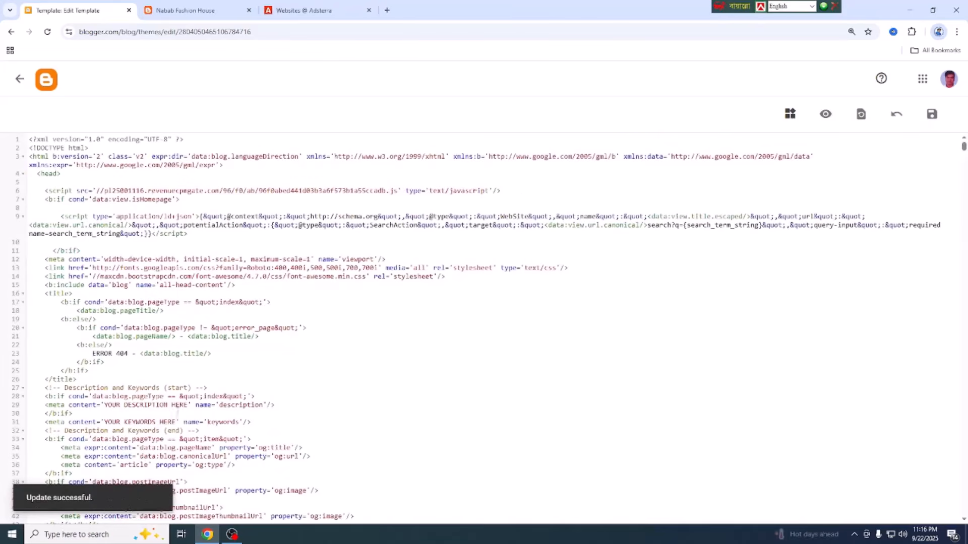
- Reload the live Nabab Fashion House blog and test the popunder ad twice on the page background, closing each ad tab
click(197, 11)
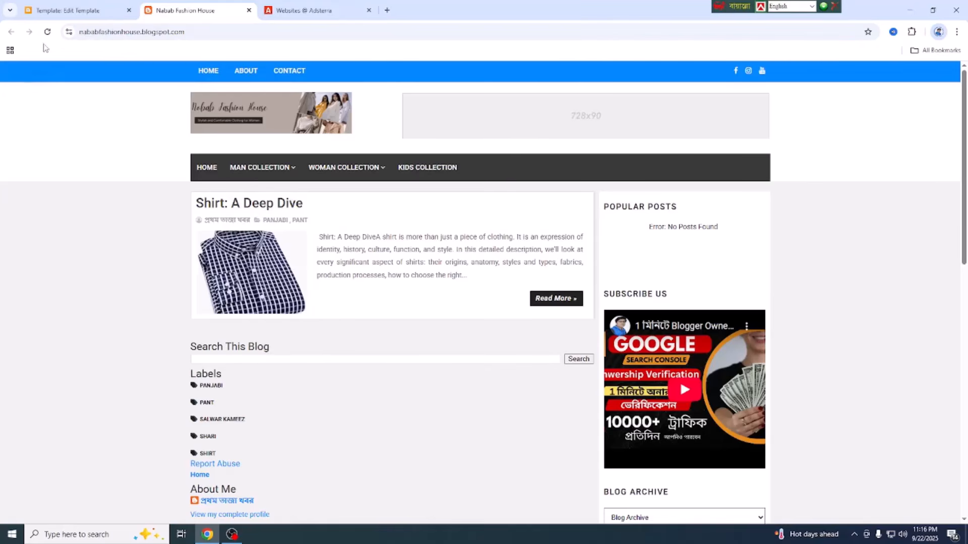
click(48, 34)
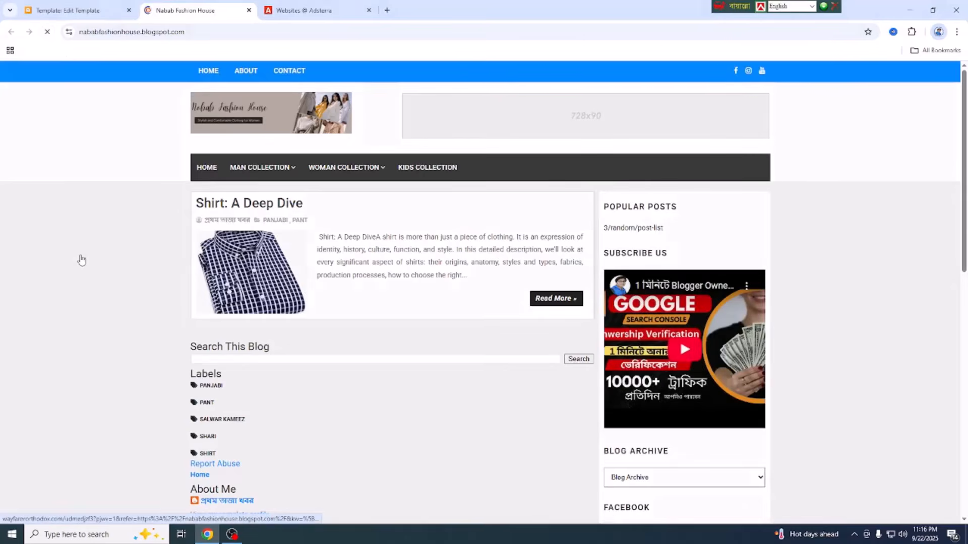
click(123, 223)
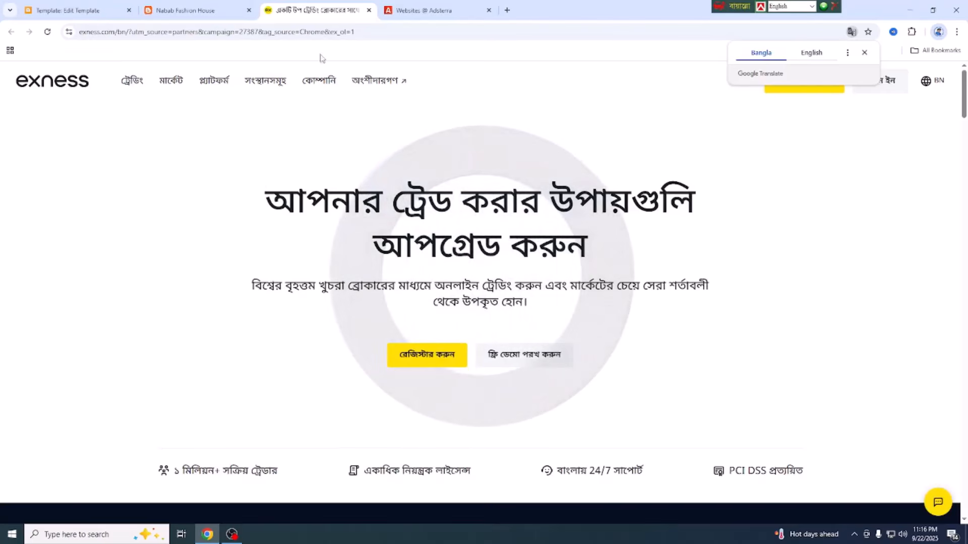
key(ctrl+w)
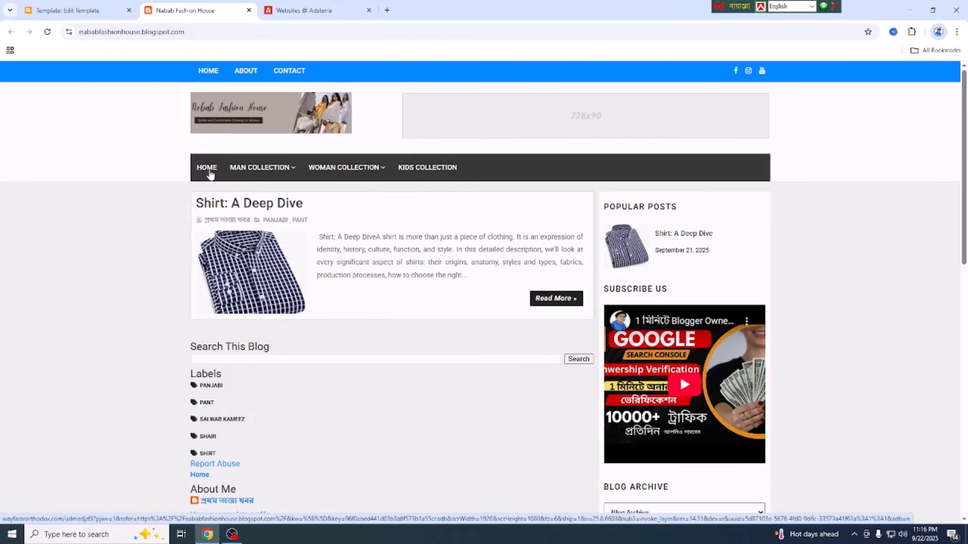
click(44, 161)
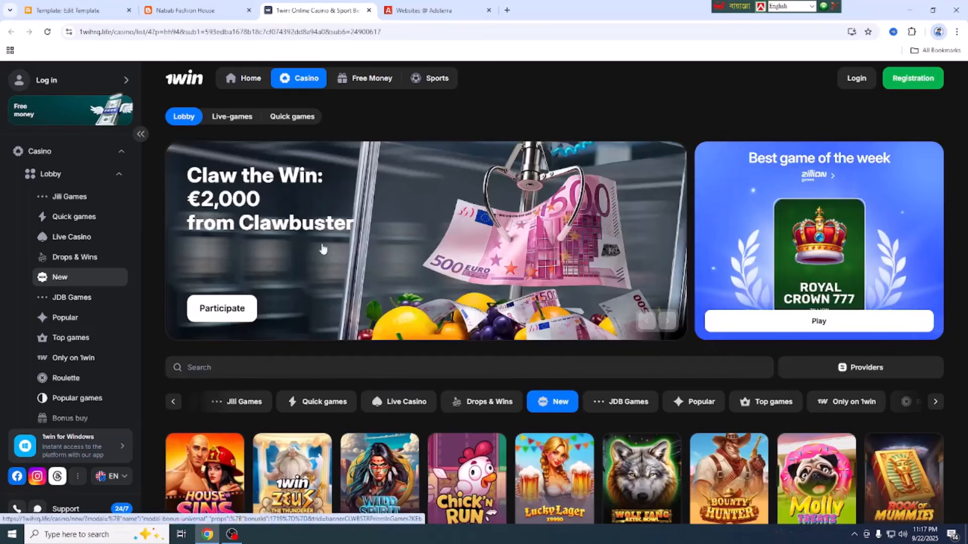
click(368, 10)
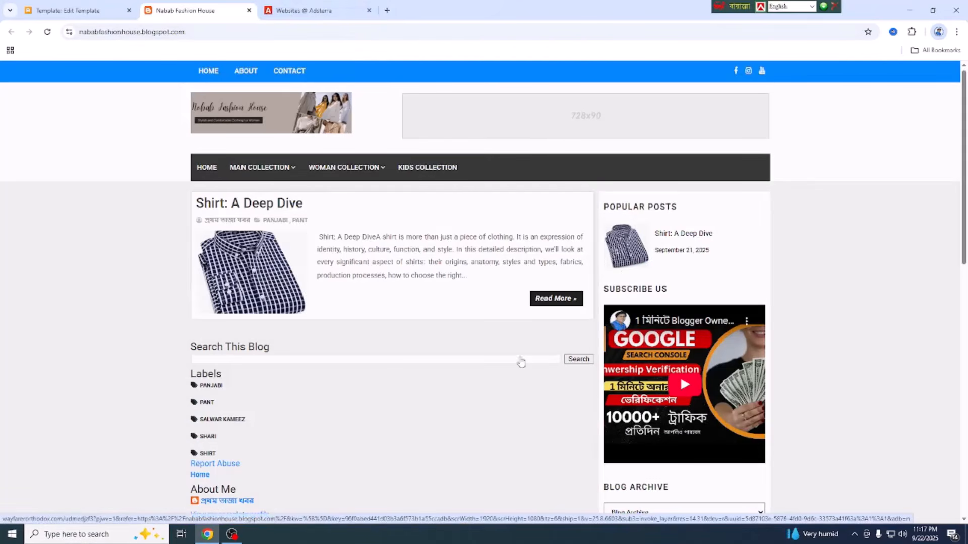
- Return to Adsterra, close the Popunder code window and copy the Social Bar ad unit's code
key(ctrl+Tab)
click(586, 371)
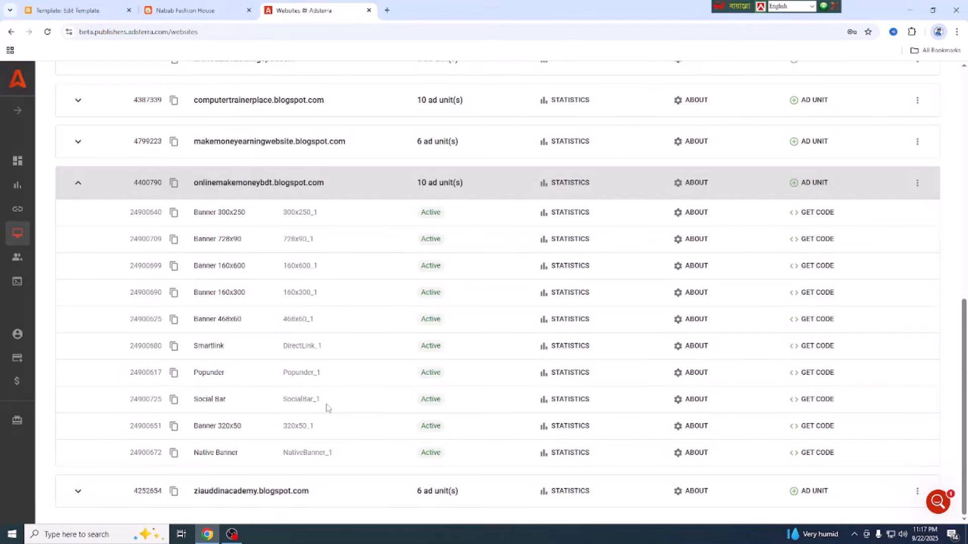
click(815, 401)
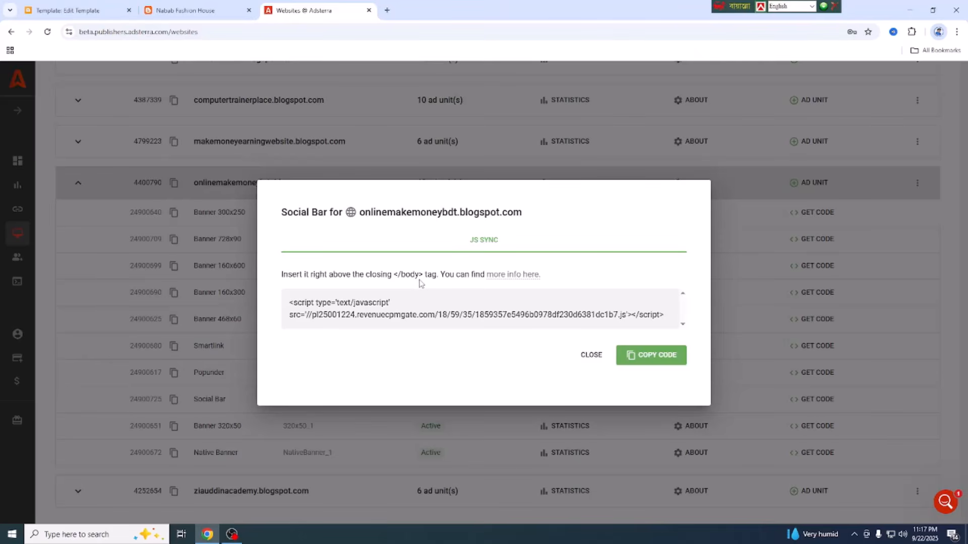
click(655, 356)
- Paste the copied Social Bar code on a new line between the closing </body> and </html> tags of the Blogger theme and save it
click(95, 12)
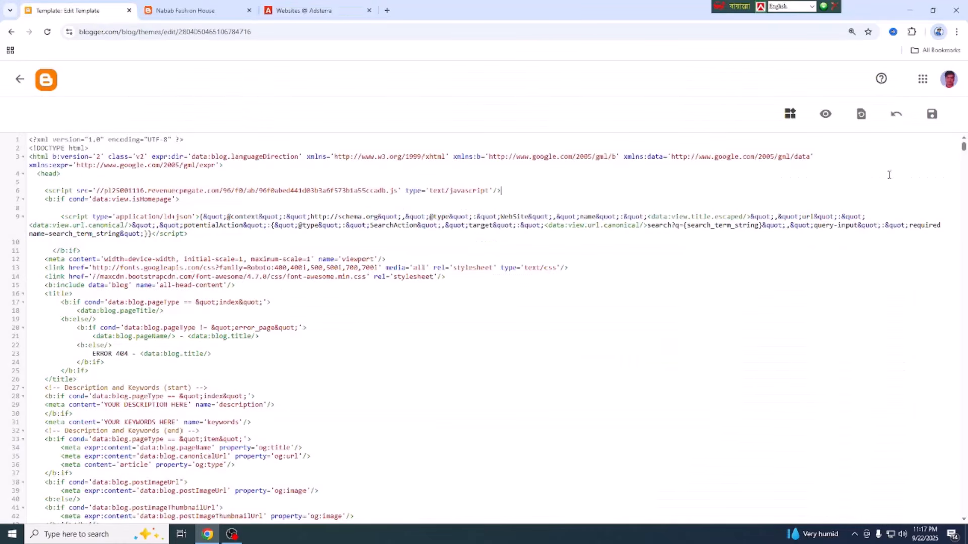
drag(964, 149, 965, 536)
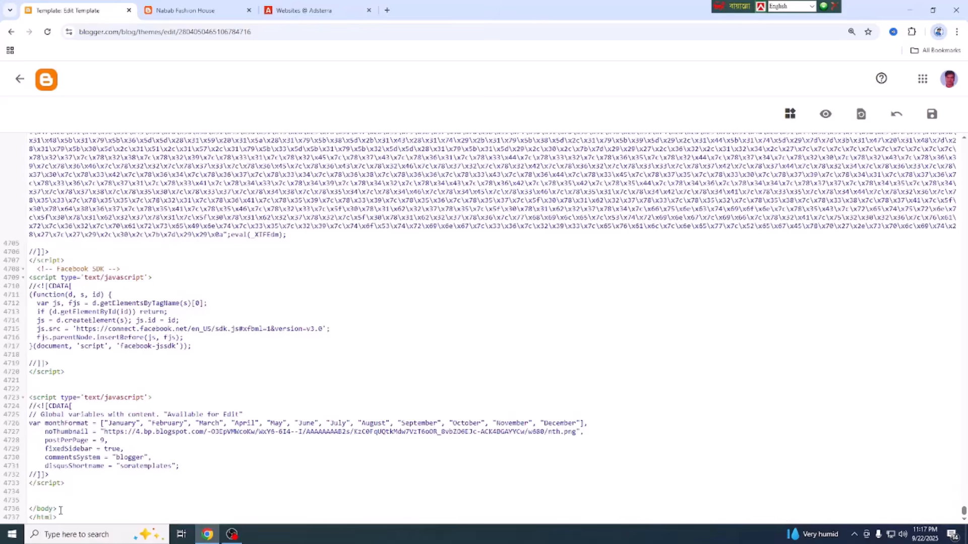
click(300, 11)
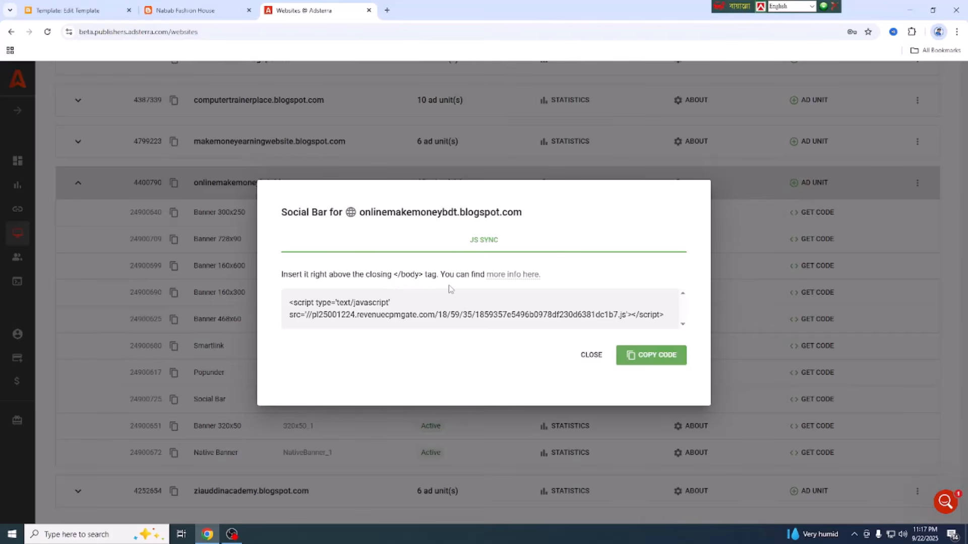
click(78, 11)
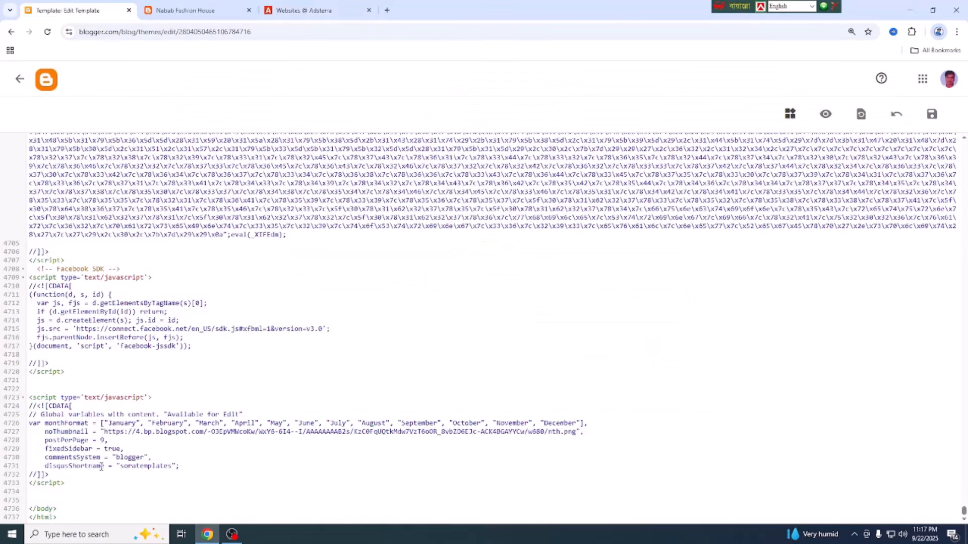
click(72, 508)
key(Return)
key(Return)
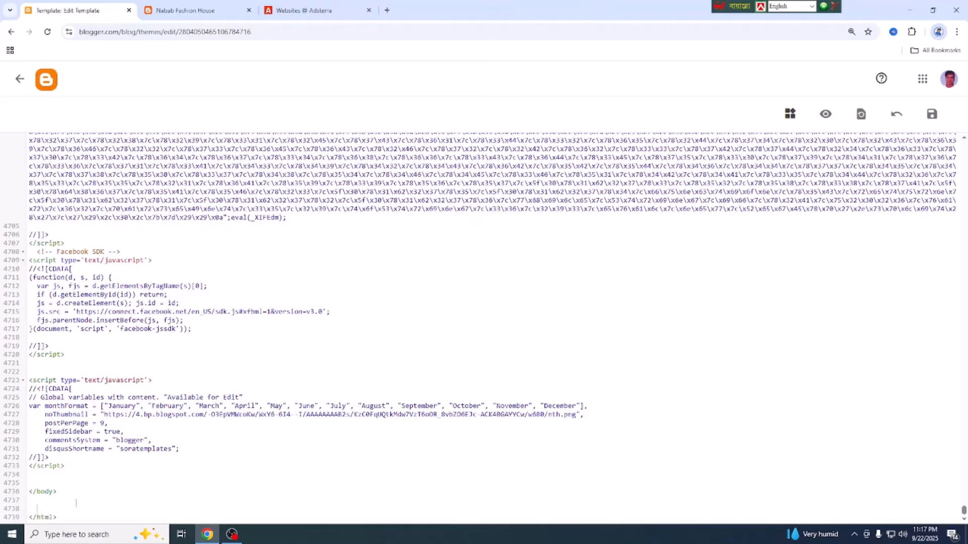
key(ctrl+v)
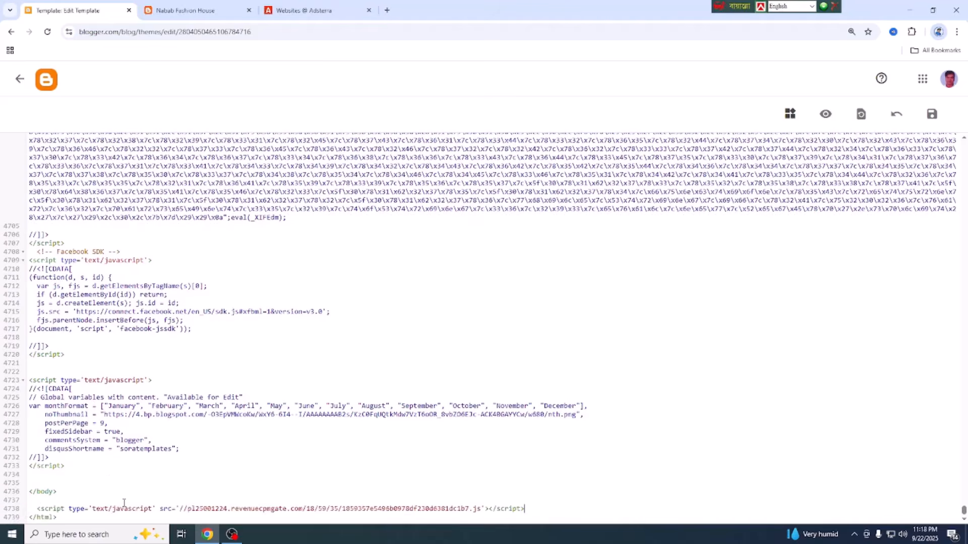
click(933, 121)
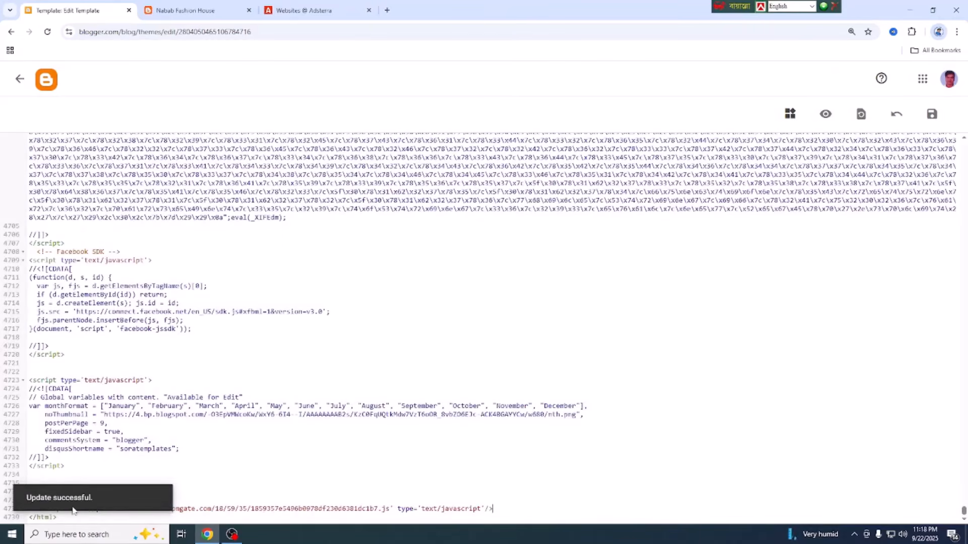
- Reload the live Nabab Fashion House blog, test the Social Bar ad by activating the page, and close the ad tab
click(228, 11)
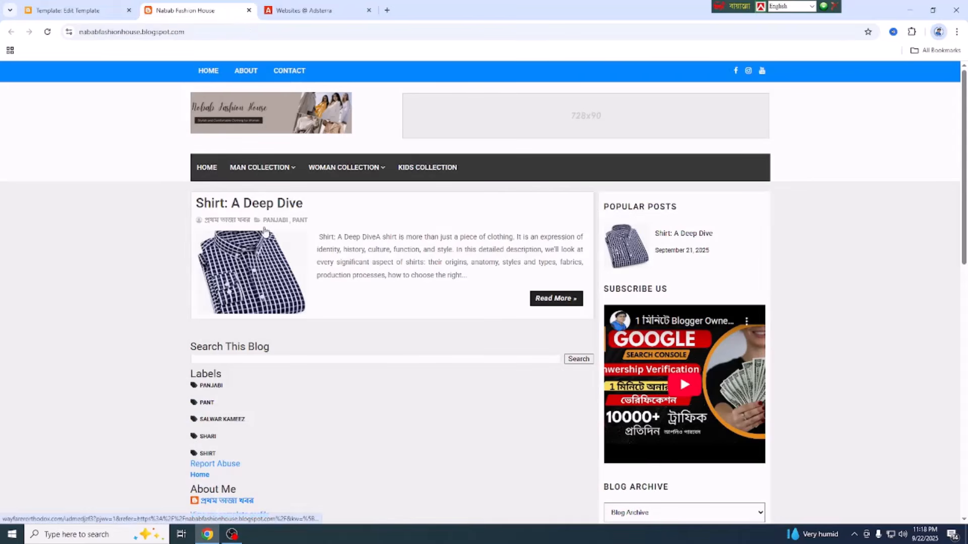
click(48, 33)
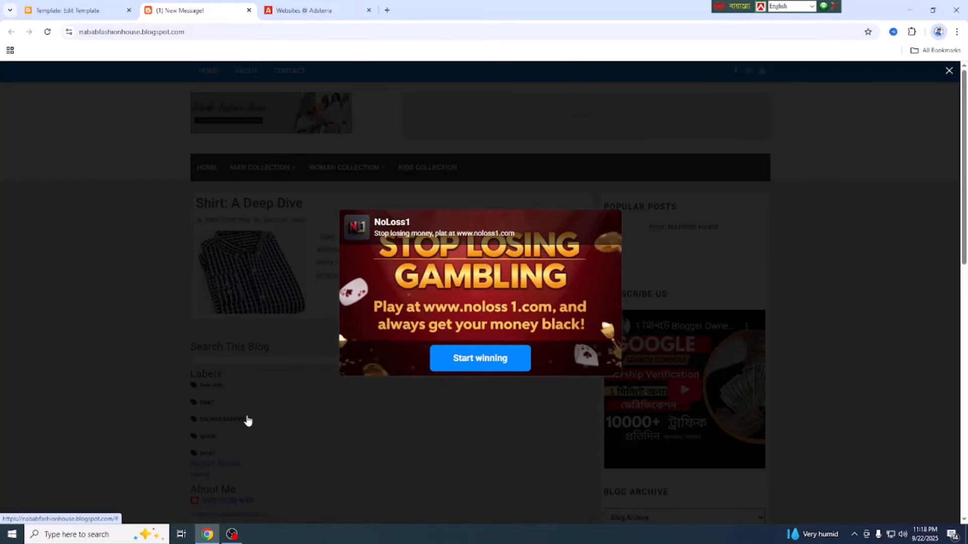
click(176, 196)
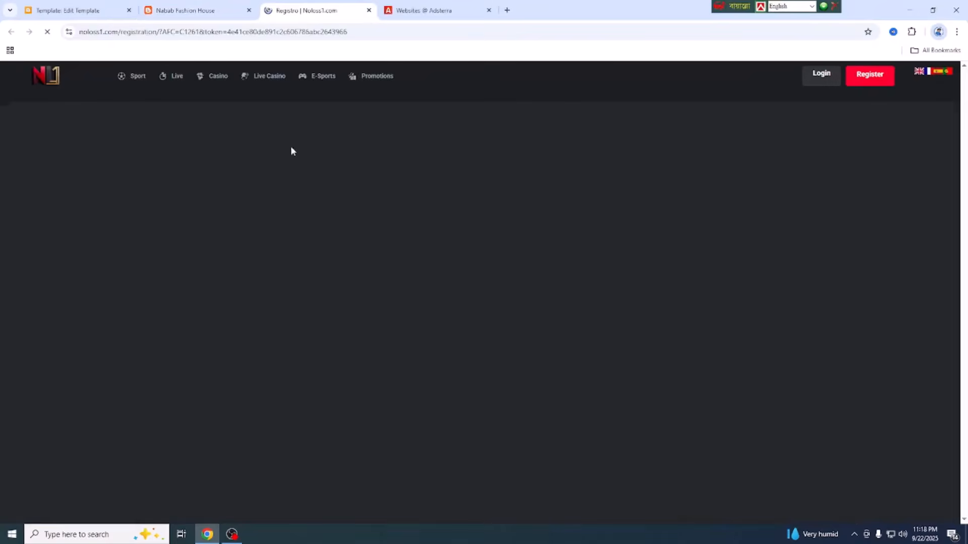
click(369, 10)
- Return to Adsterra, close the Social Bar code window and copy the Banner 728x90 ad unit's code
click(307, 15)
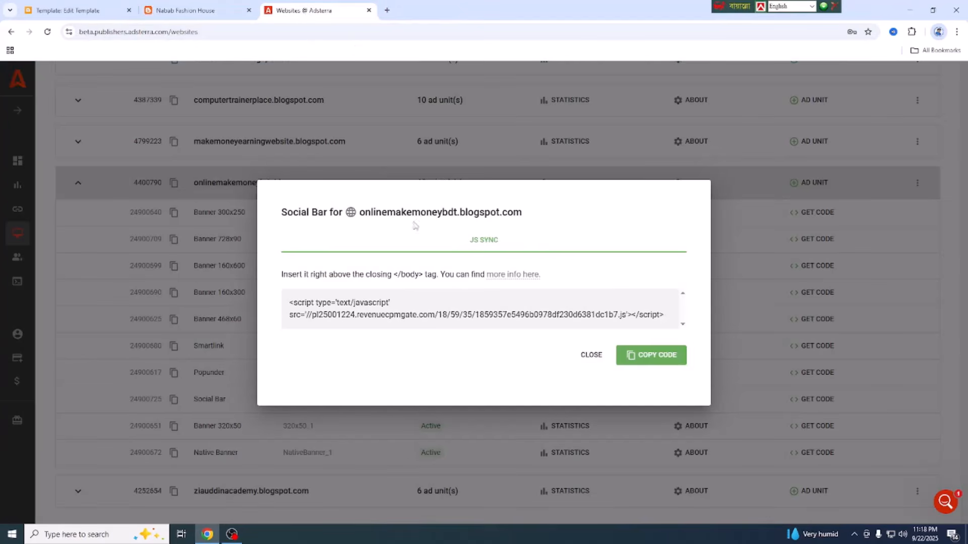
click(591, 356)
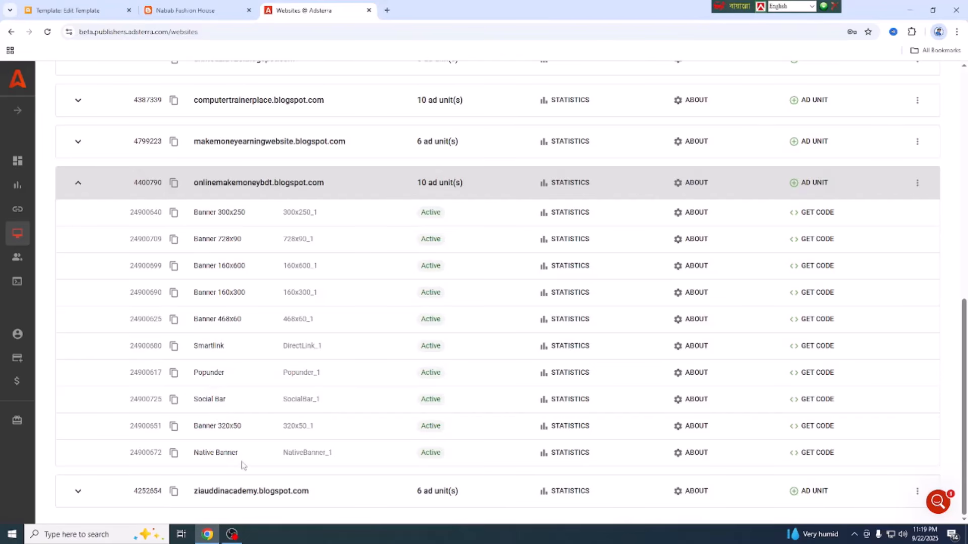
scroll(234, 288, up, 1)
scroll(235, 289, up, 1)
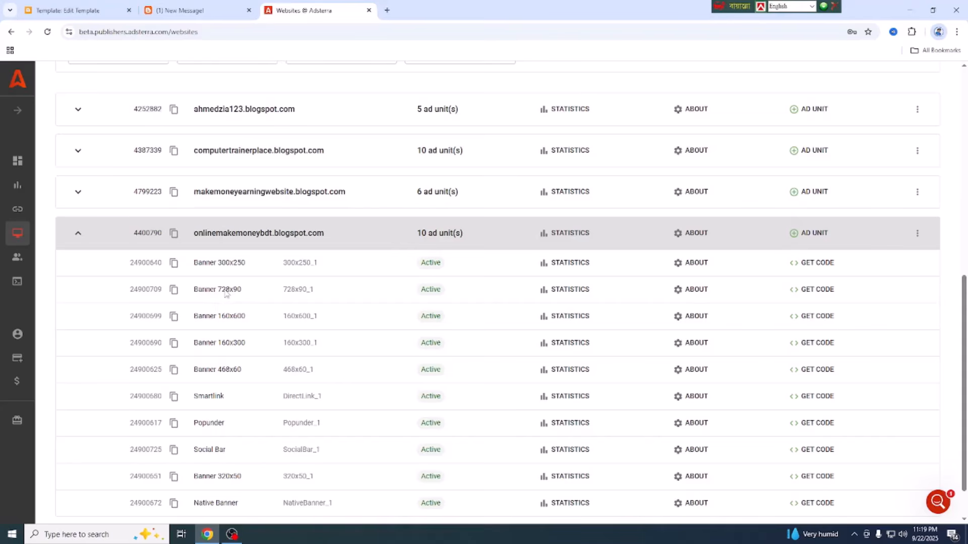
click(817, 298)
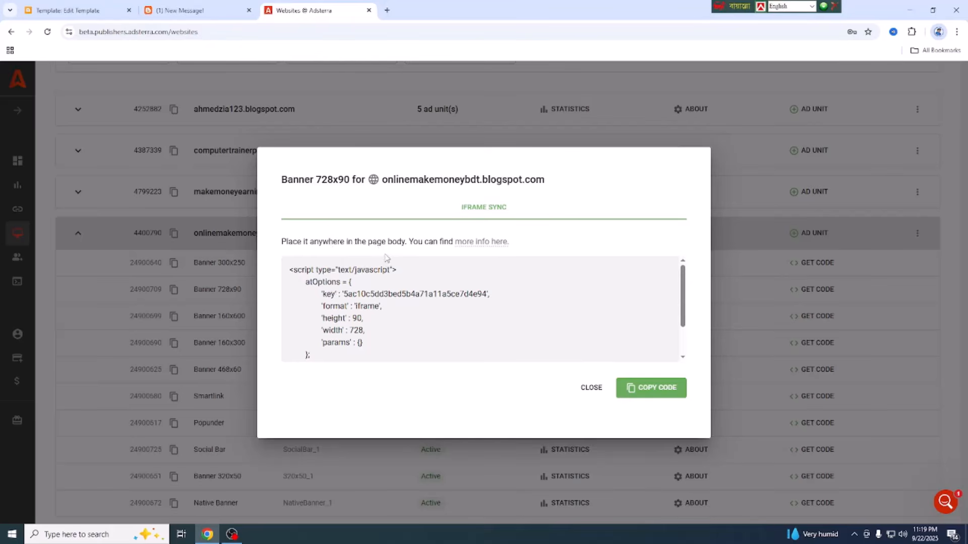
click(649, 393)
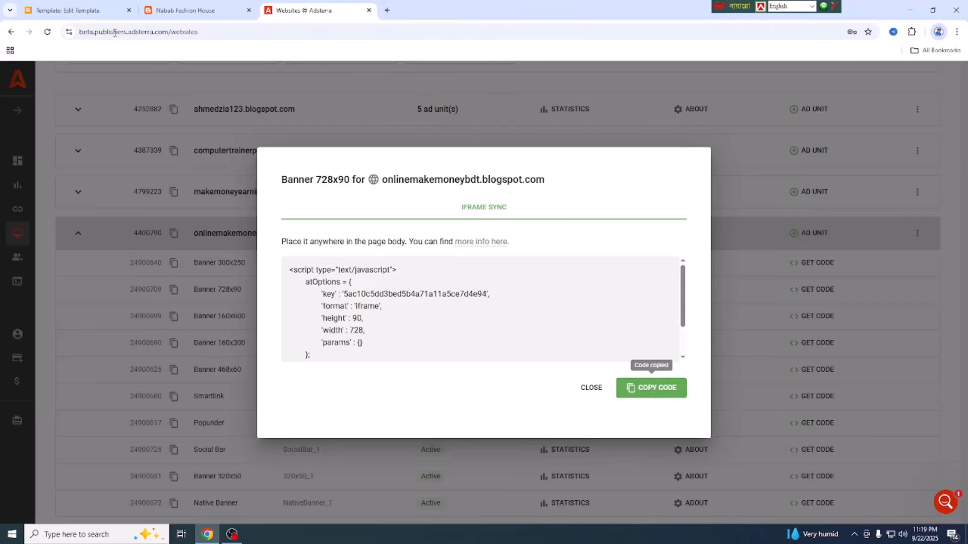
- Check the 728x90 header slot on the live blog, leave the Blogger theme editor and open the blog's Layout page
click(189, 10)
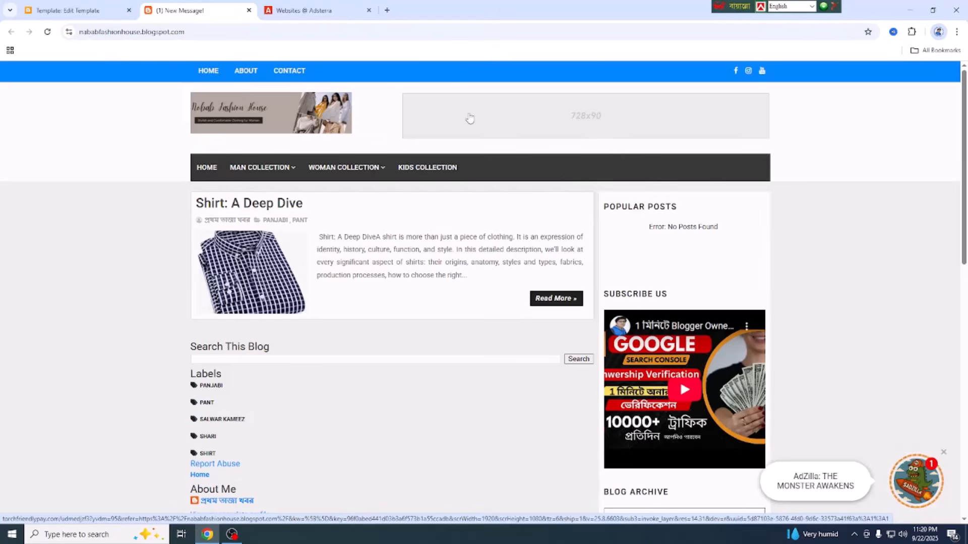
click(87, 15)
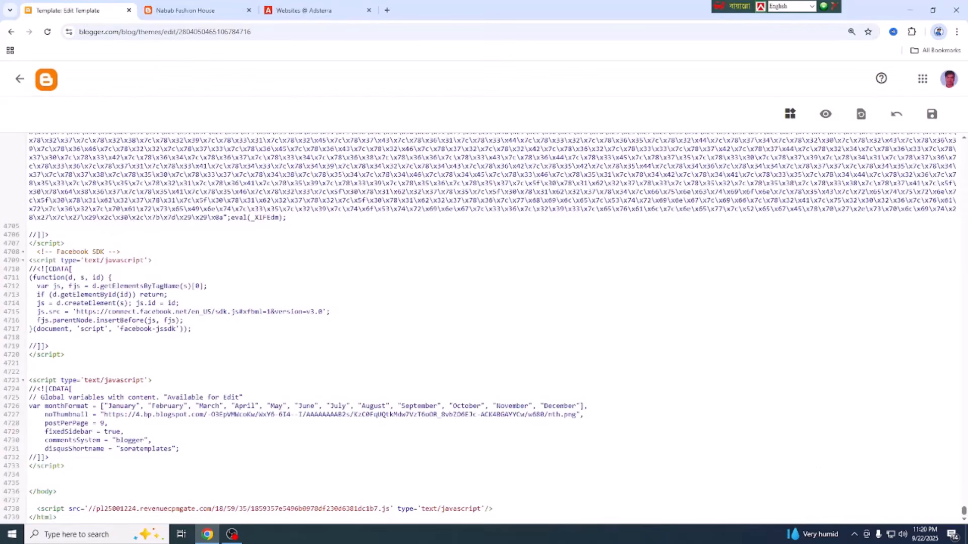
click(19, 80)
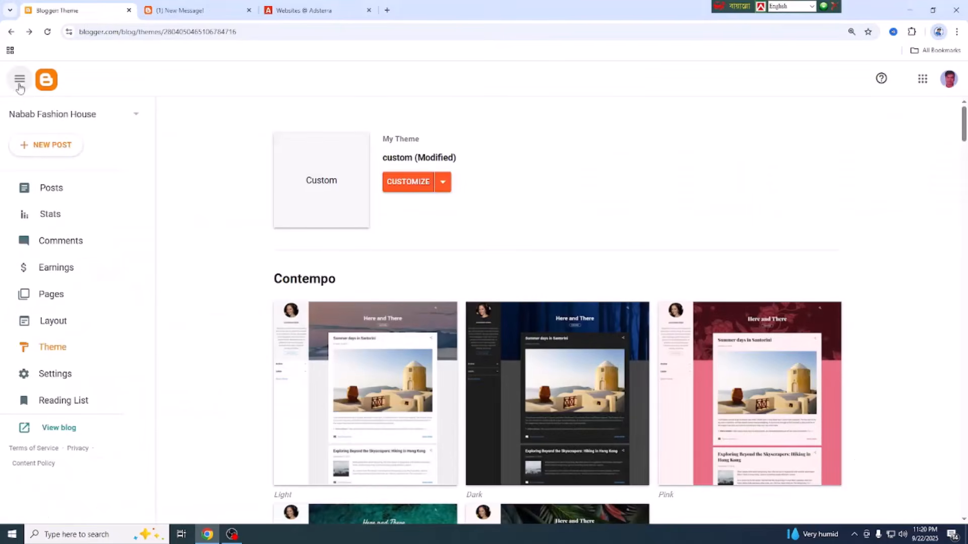
click(56, 325)
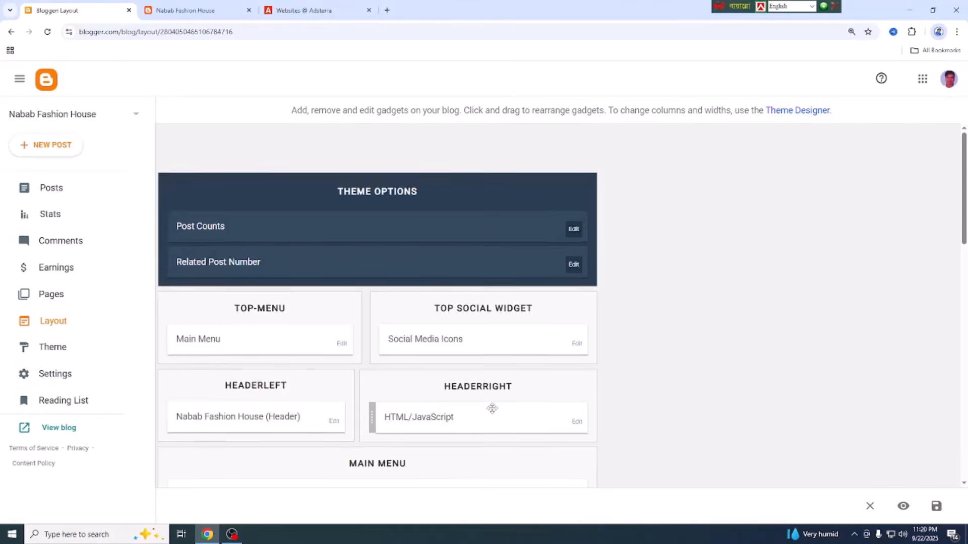
scroll(456, 418, down, 2)
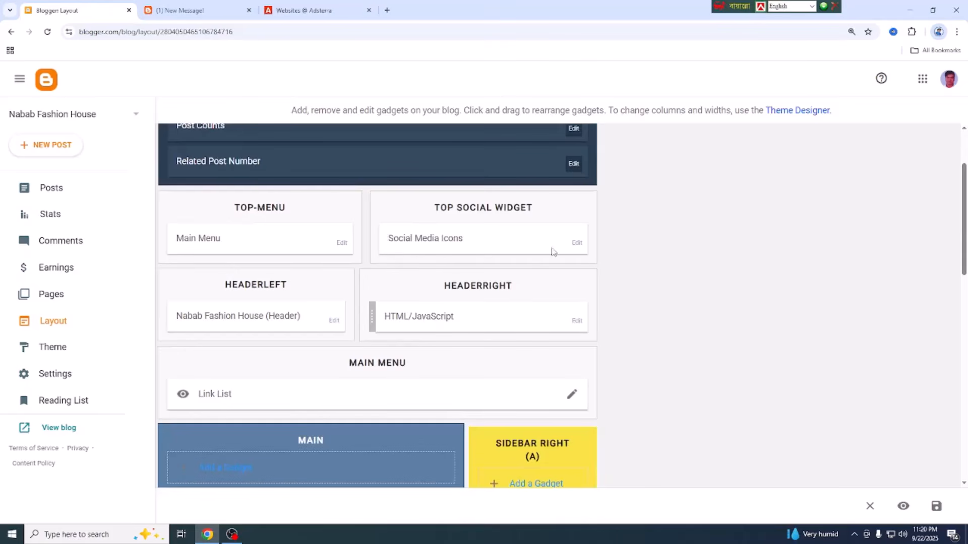
click(577, 244)
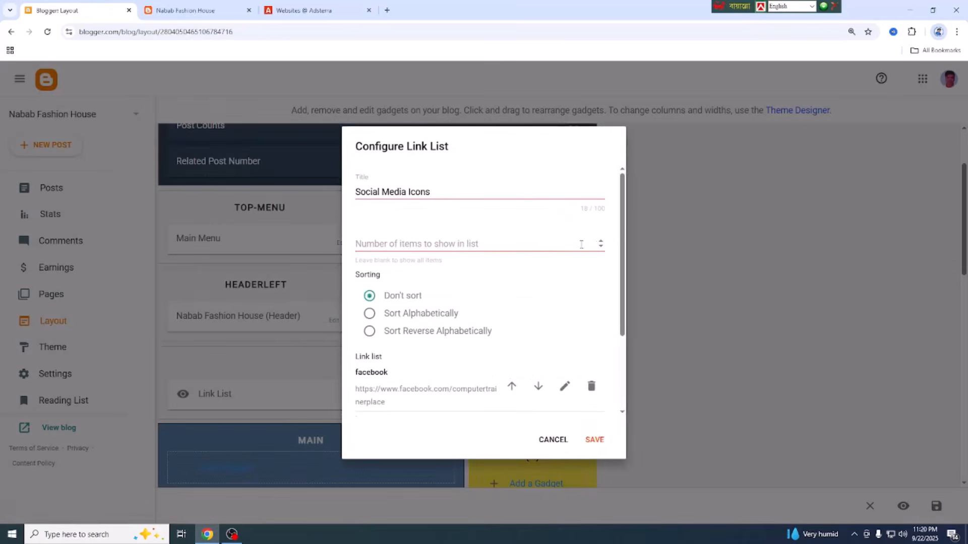
scroll(531, 299, down, 1)
scroll(531, 298, up, 1)
click(553, 440)
scroll(484, 313, up, 2)
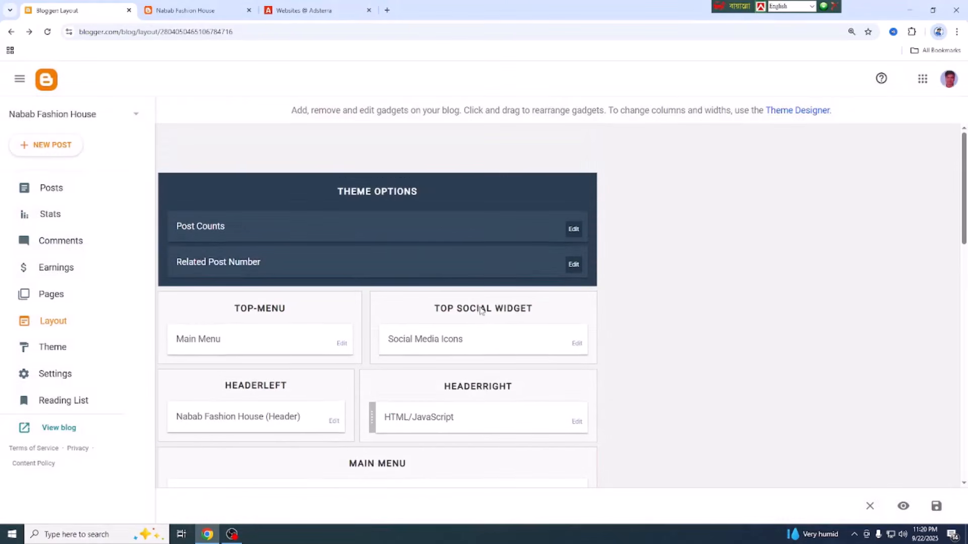
- Replace the HeaderRight HTML/JavaScript gadget's content with the copied 728x90 banner code, saving both the gadget and the layout
scroll(545, 340, down, 1)
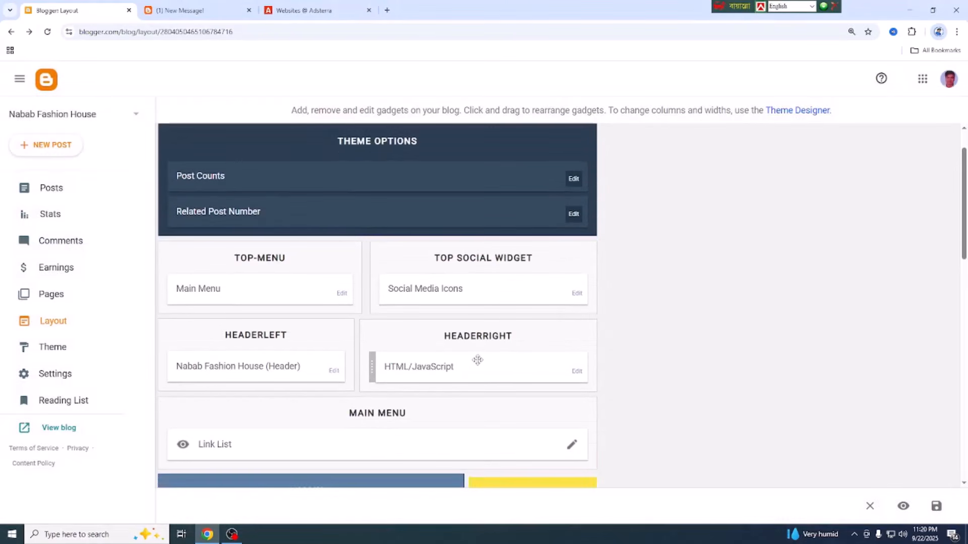
scroll(456, 339, down, 1)
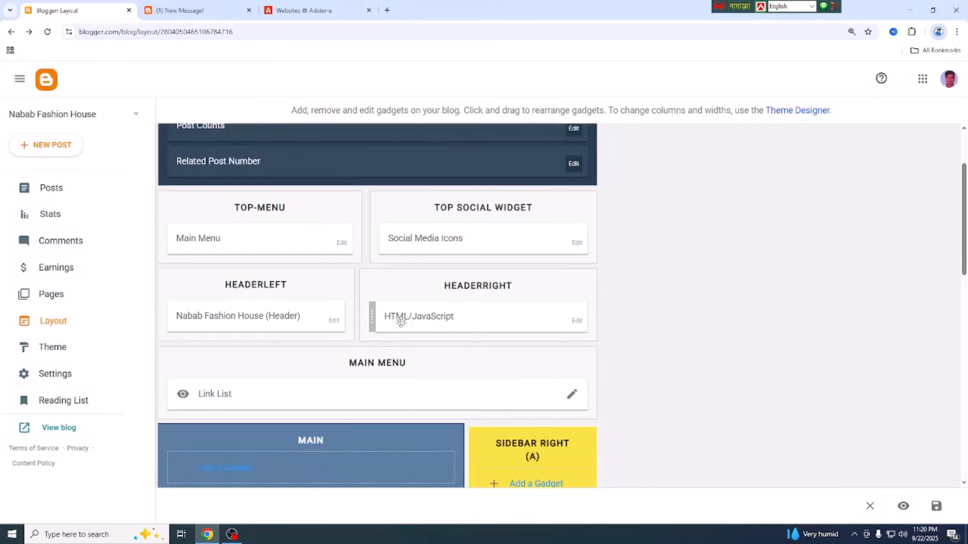
click(577, 321)
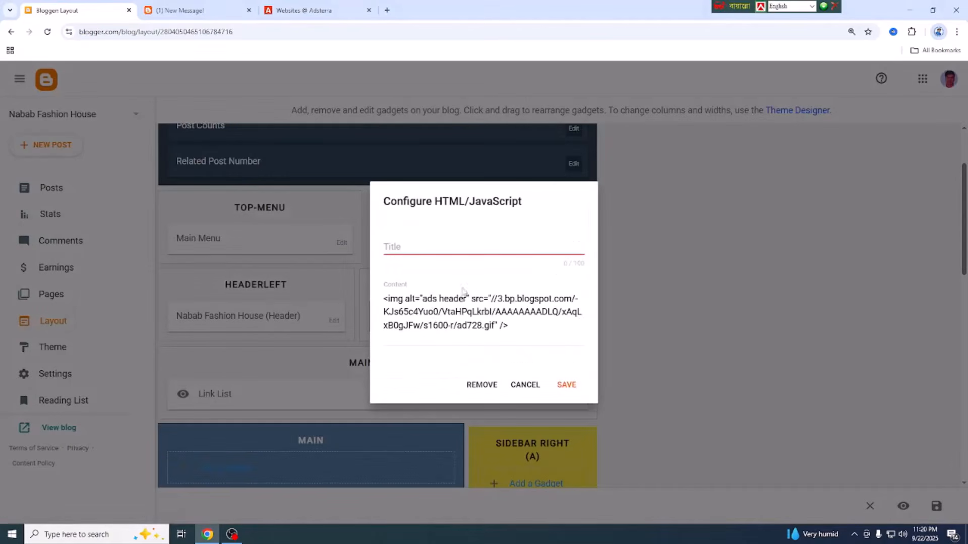
drag(384, 299, 521, 340)
key(Delete)
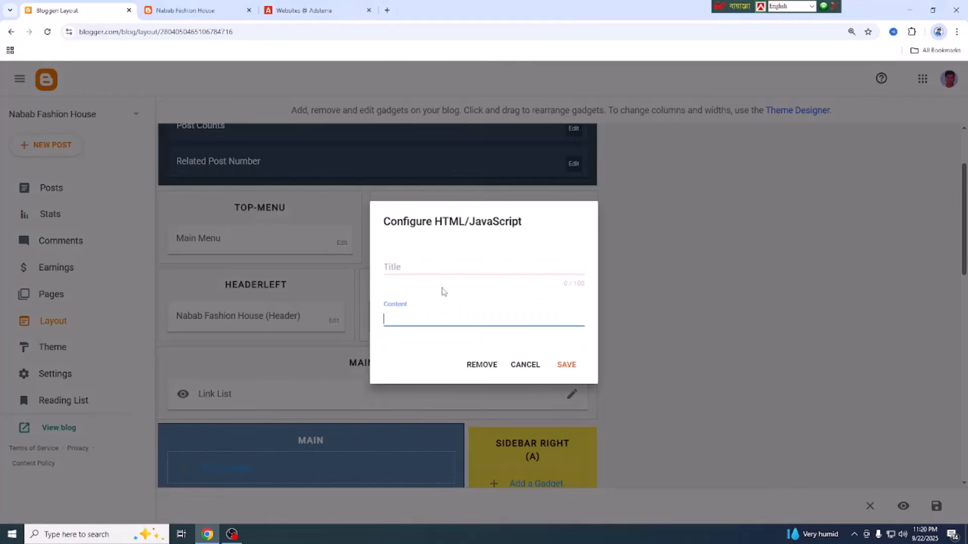
key(ctrl+v)
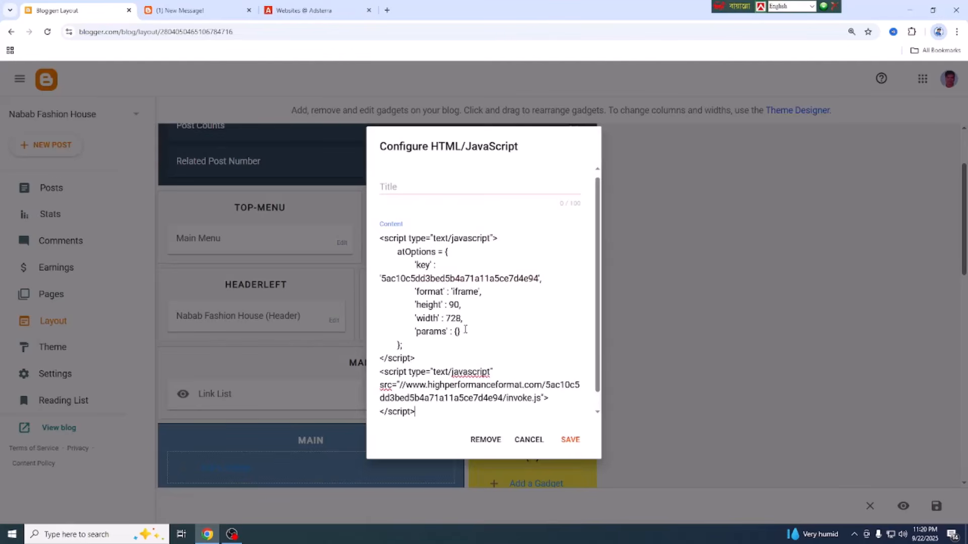
scroll(494, 358, down, 1)
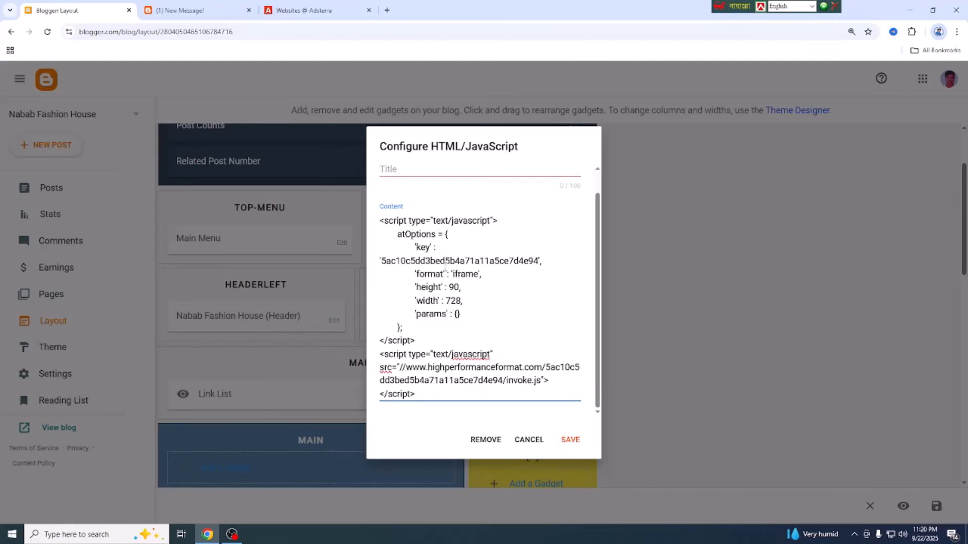
click(571, 442)
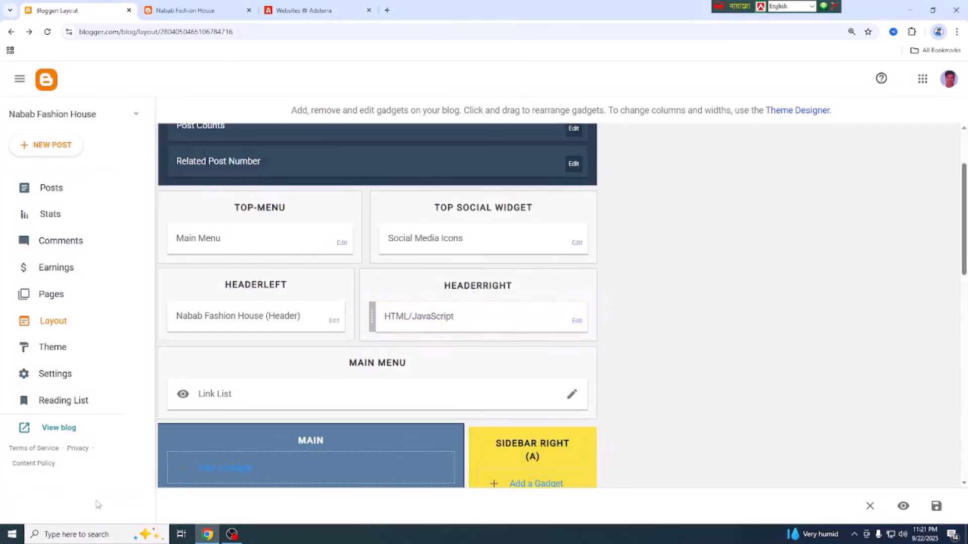
click(936, 508)
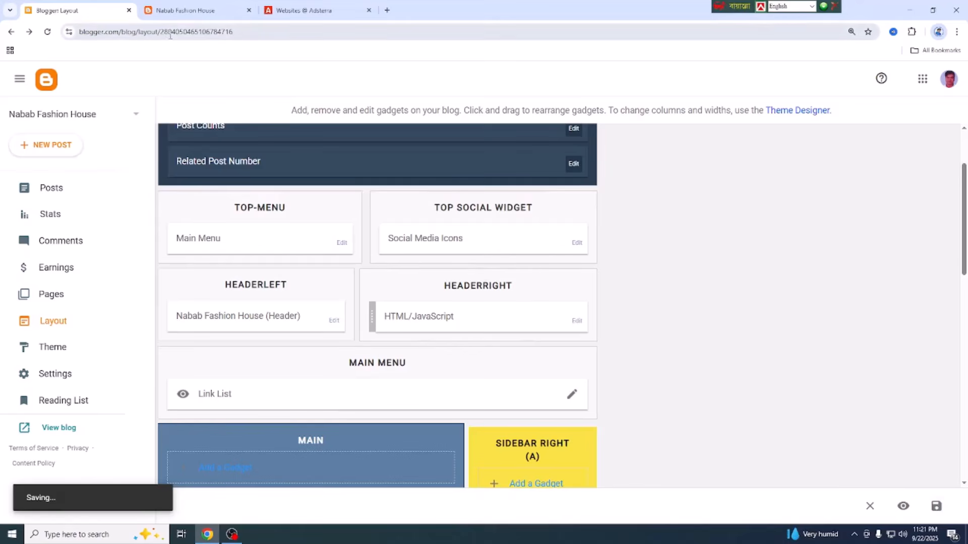
- Reload the live blog to check the 728x90 header banner, test the popunder on the page background and close its ad tab
click(185, 10)
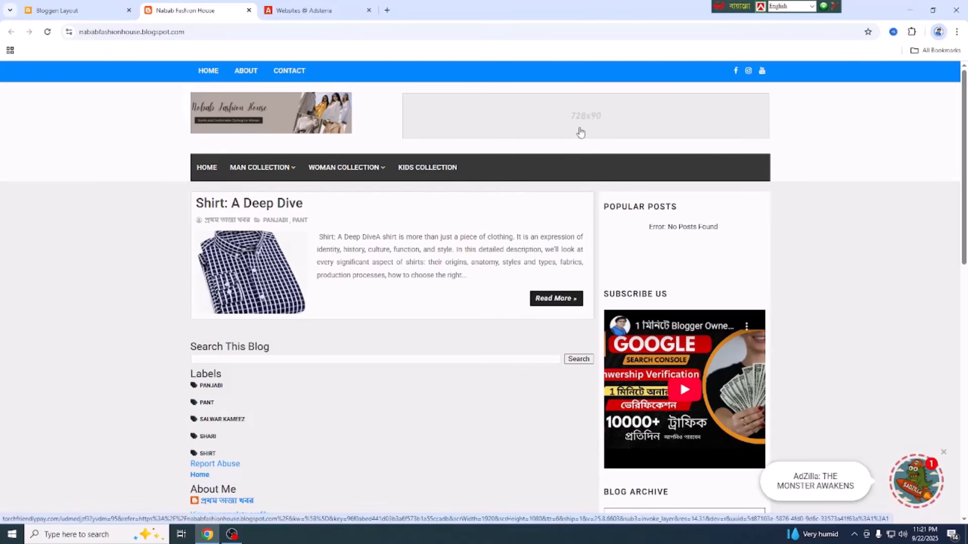
click(48, 32)
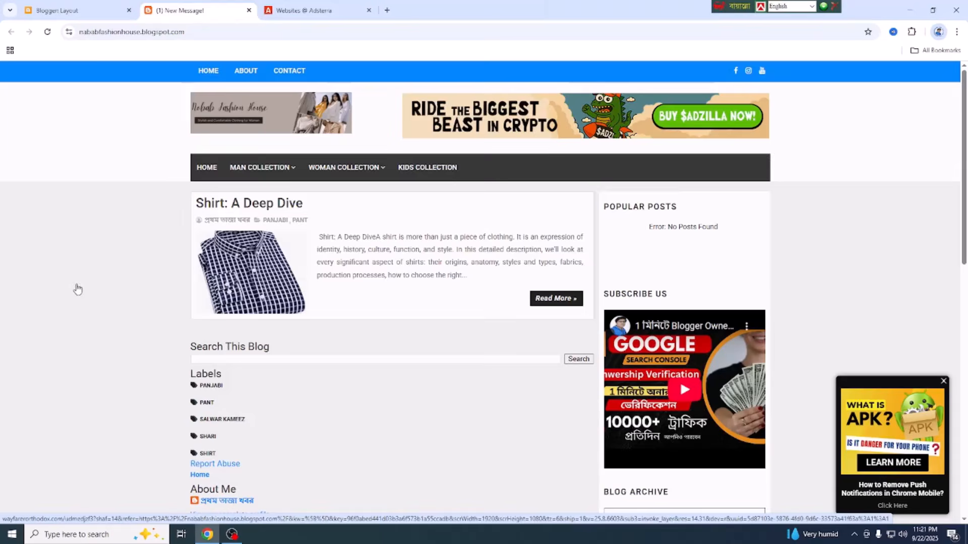
click(74, 291)
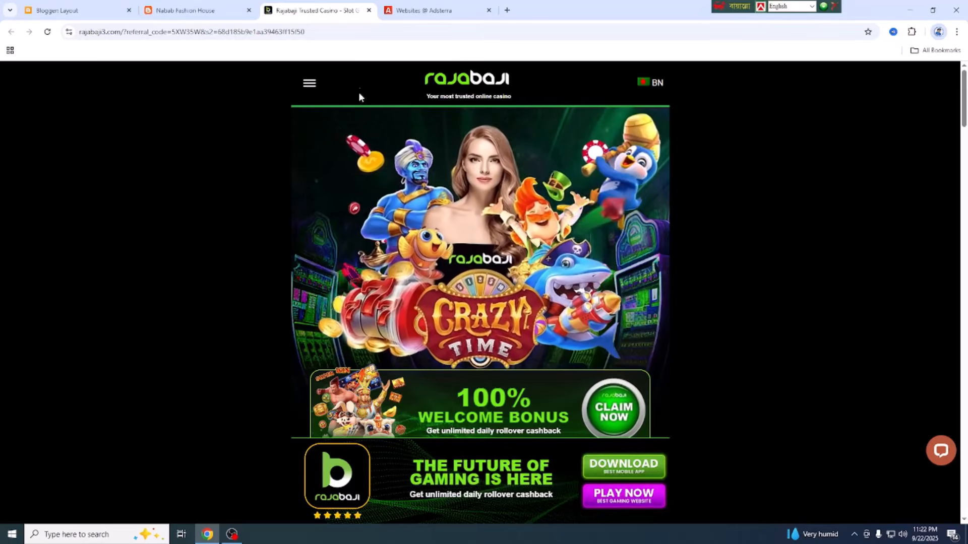
click(368, 11)
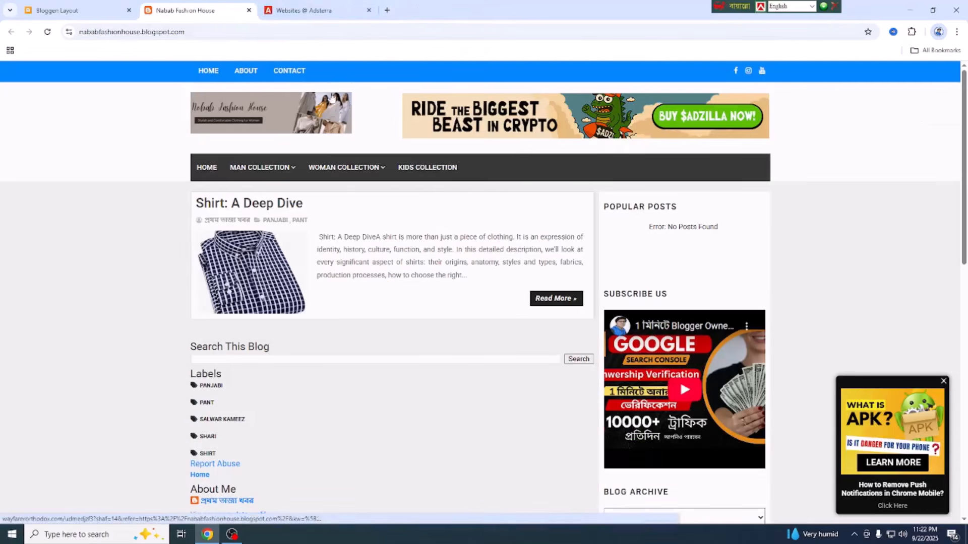
- Switch to Adsterra, close the 728x90 code window and copy the Banner 300x250 ad unit's code for onlinemakemoneybdt.blogspot.com
click(310, 10)
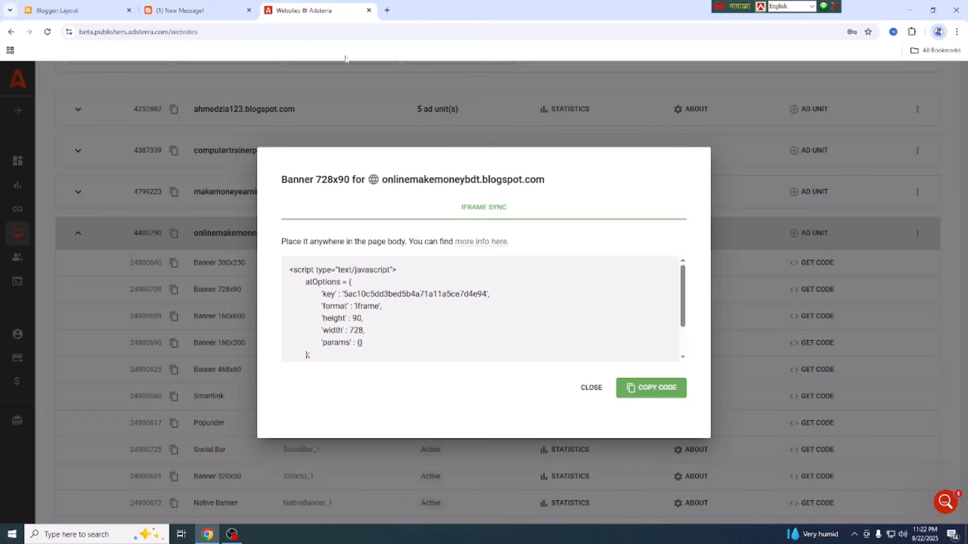
click(591, 389)
scroll(497, 421, down, 1)
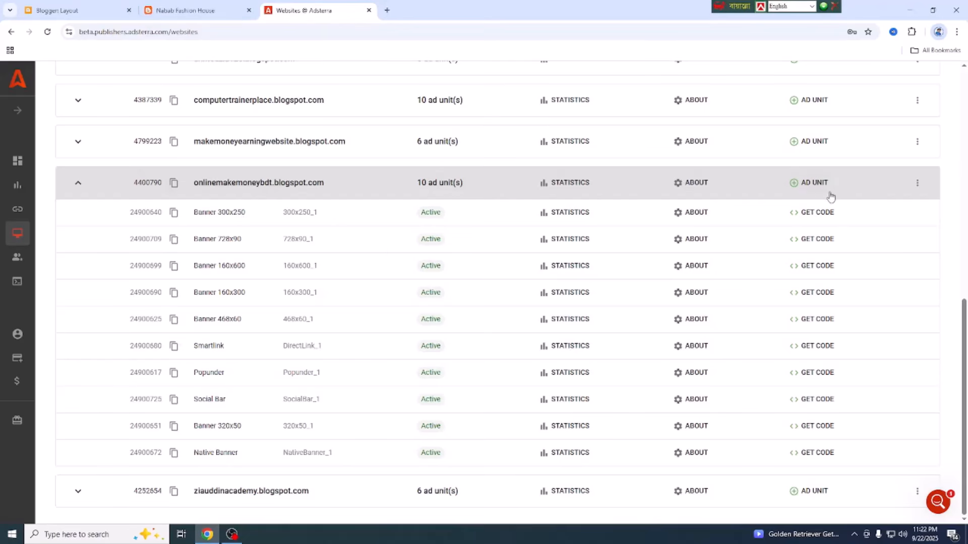
click(819, 212)
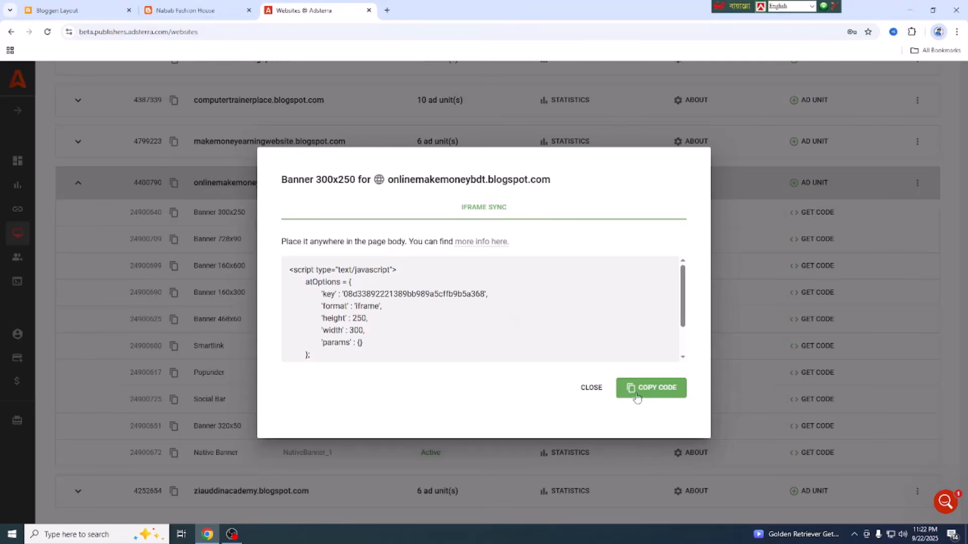
click(654, 389)
- Return to the Blogger layout and look over the header, main, sidebar and footer sections for a spot for the 300x250 banner
click(86, 15)
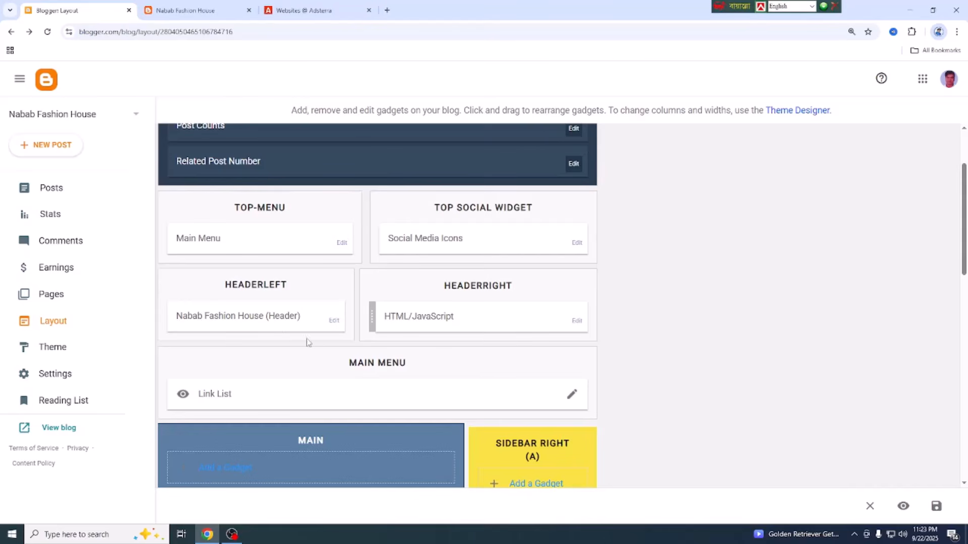
scroll(209, 321, down, 2)
scroll(566, 324, down, 4)
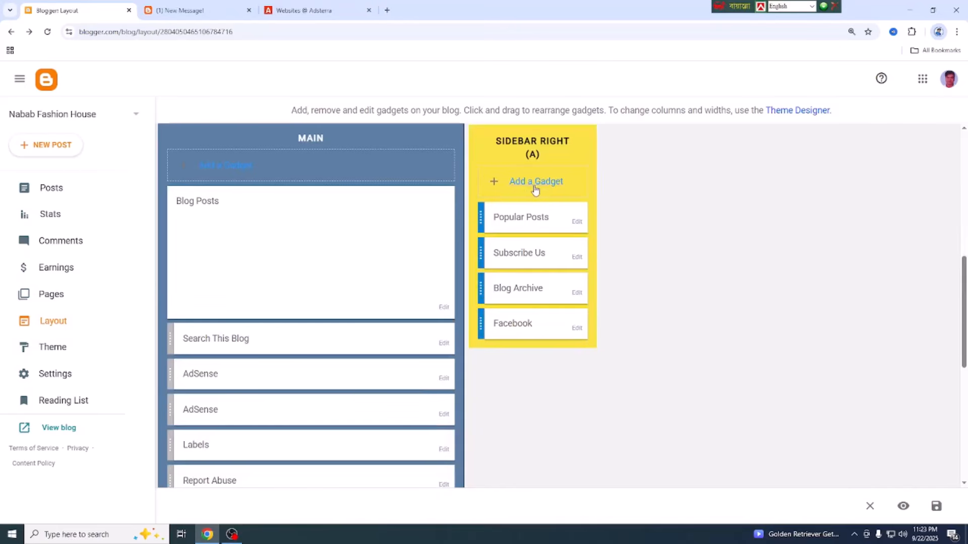
scroll(438, 326, up, 2)
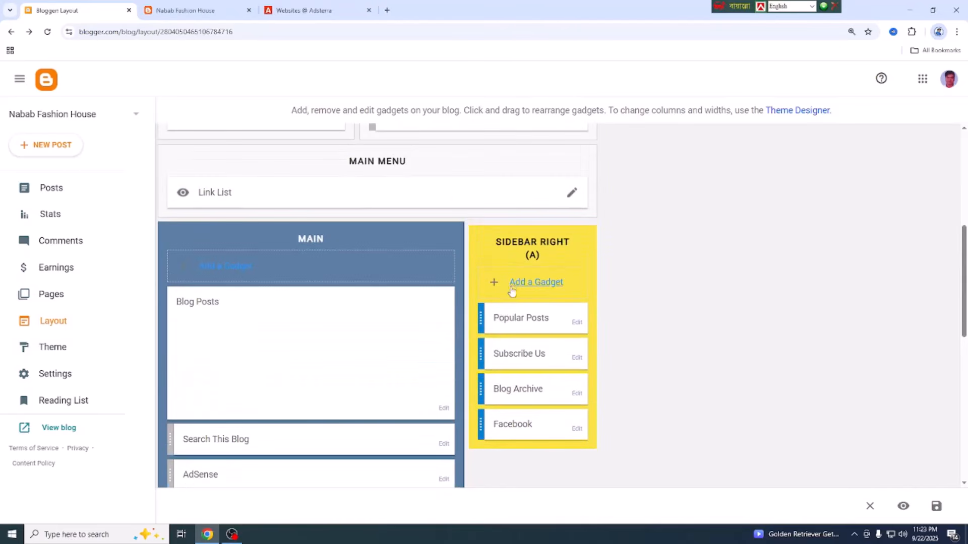
scroll(421, 312, up, 3)
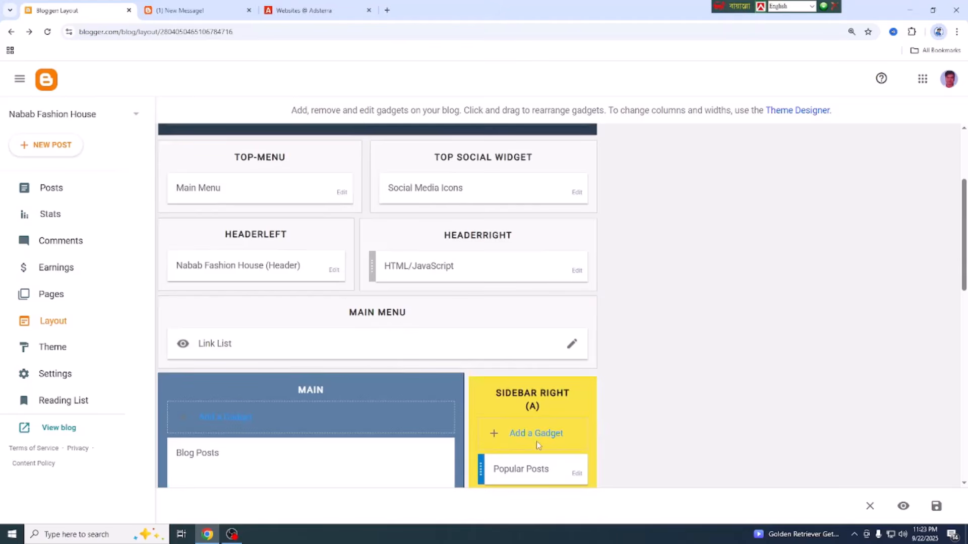
scroll(537, 440, down, 5)
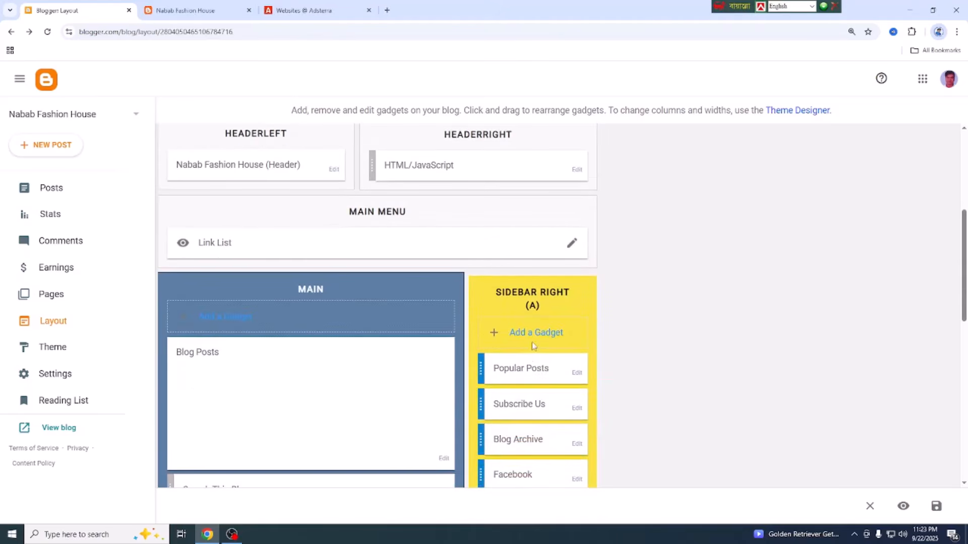
scroll(494, 382, down, 7)
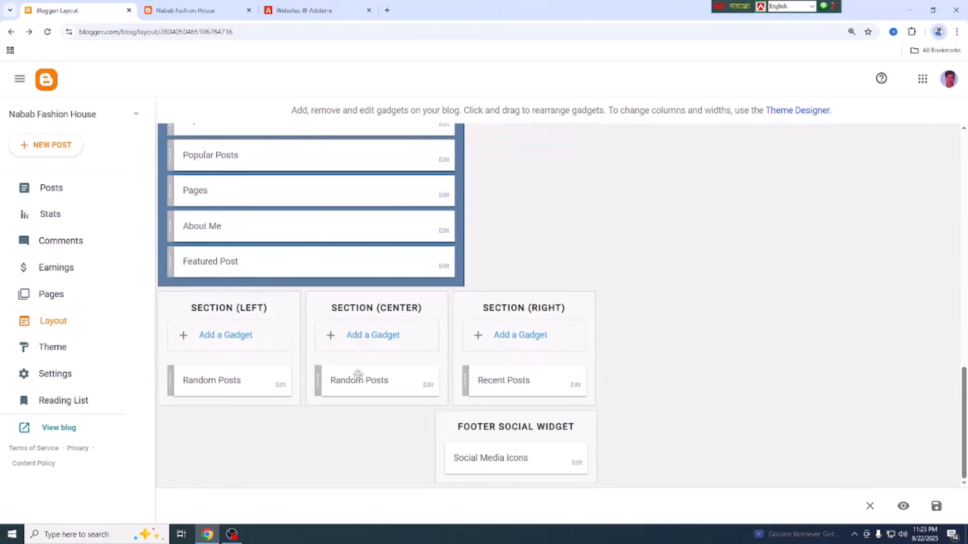
scroll(454, 382, up, 8)
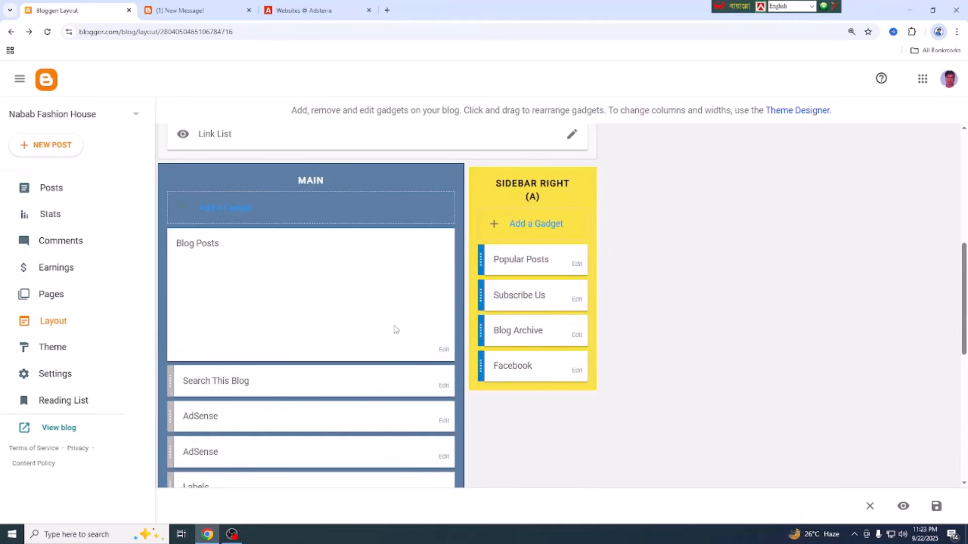
- Add an HTML/JavaScript gadget with the copied 300x250 banner code to Sidebar Right (A), save the layout and reload the live blog
click(537, 227)
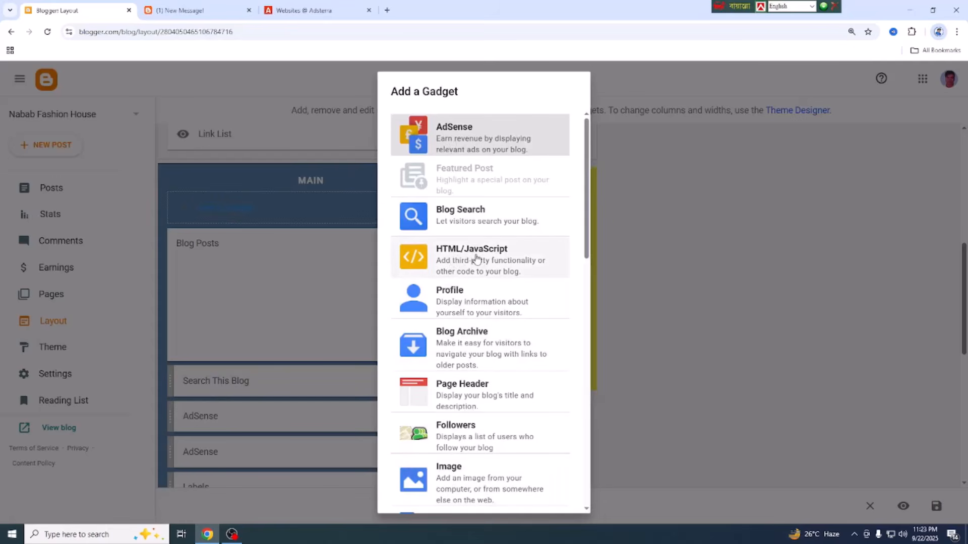
click(457, 259)
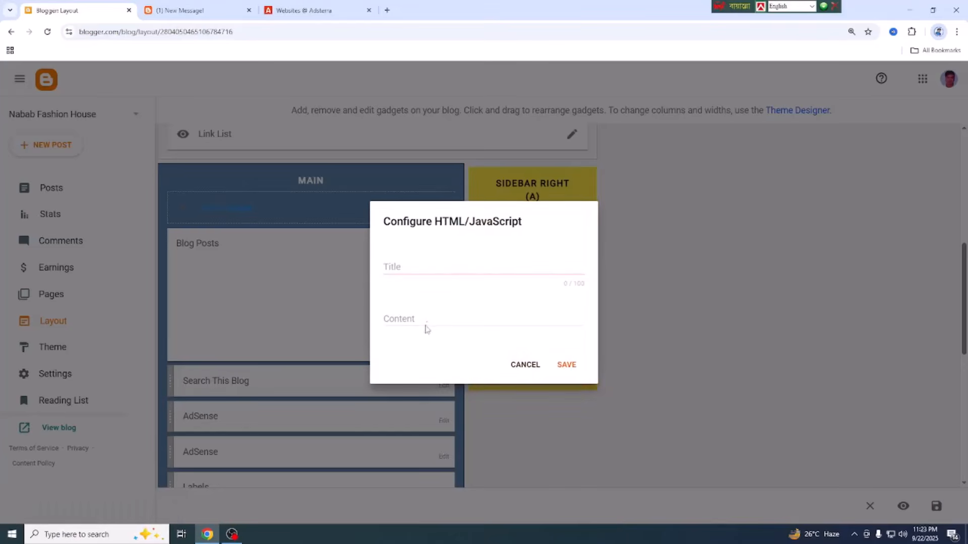
click(417, 320)
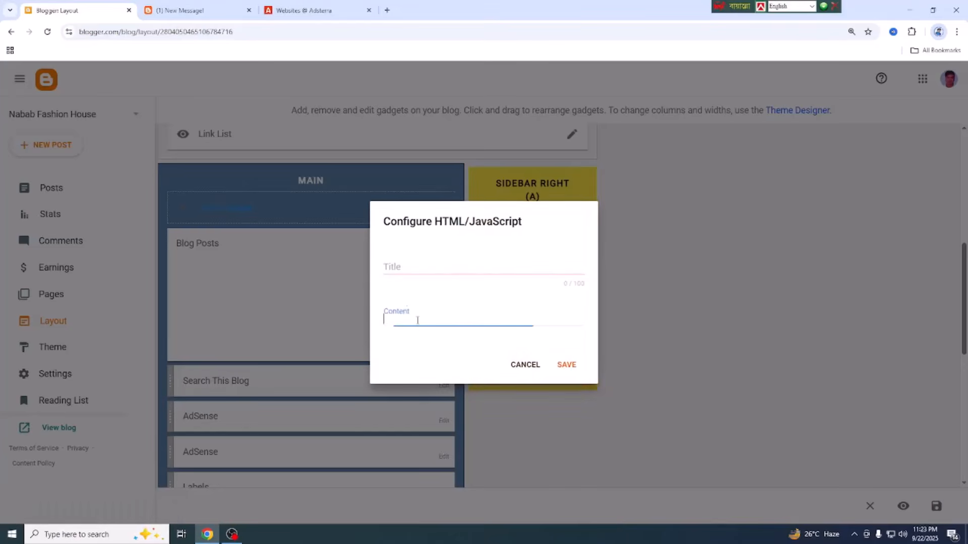
key(ctrl+v)
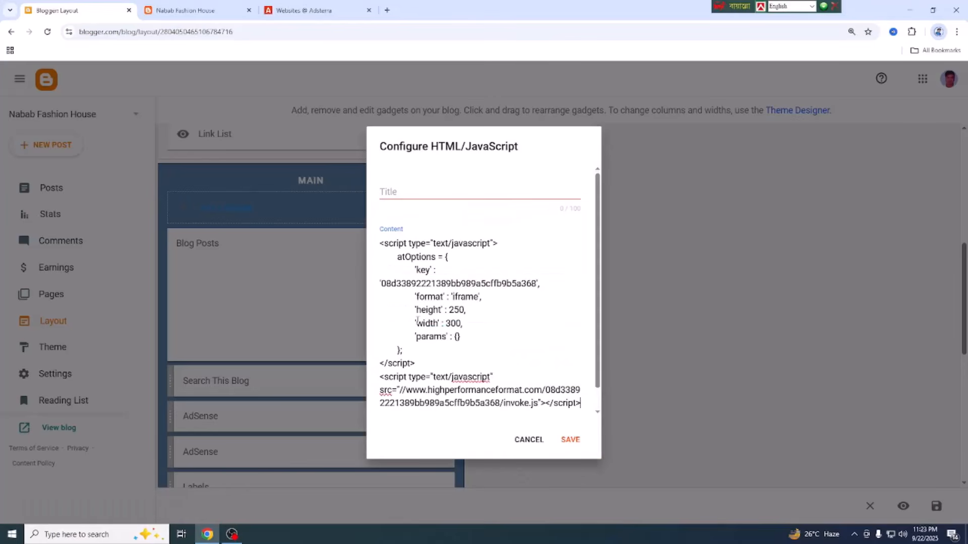
click(569, 443)
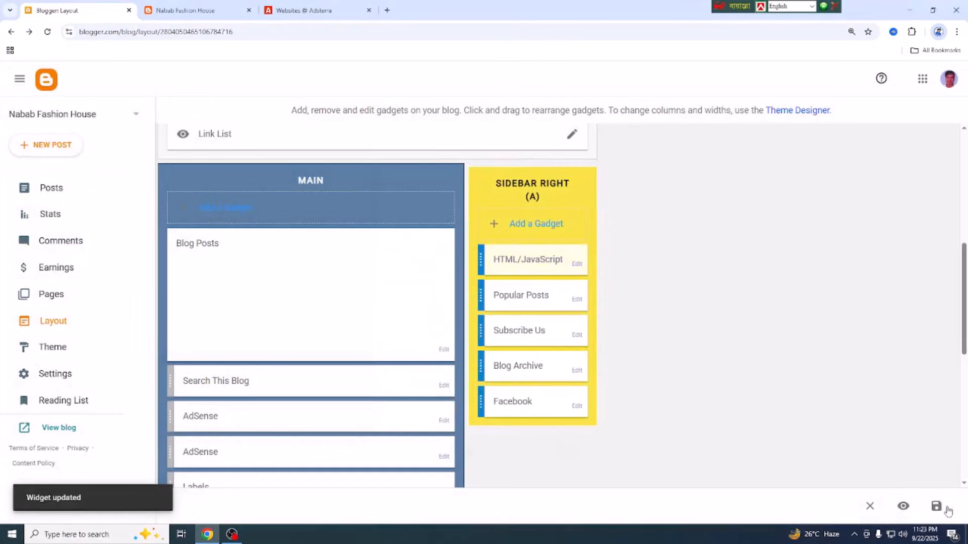
click(938, 510)
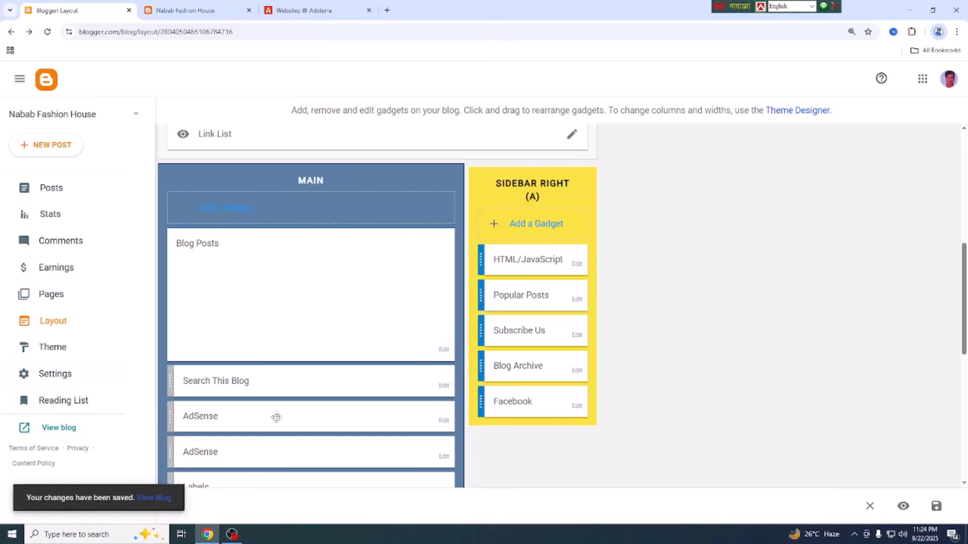
click(200, 12)
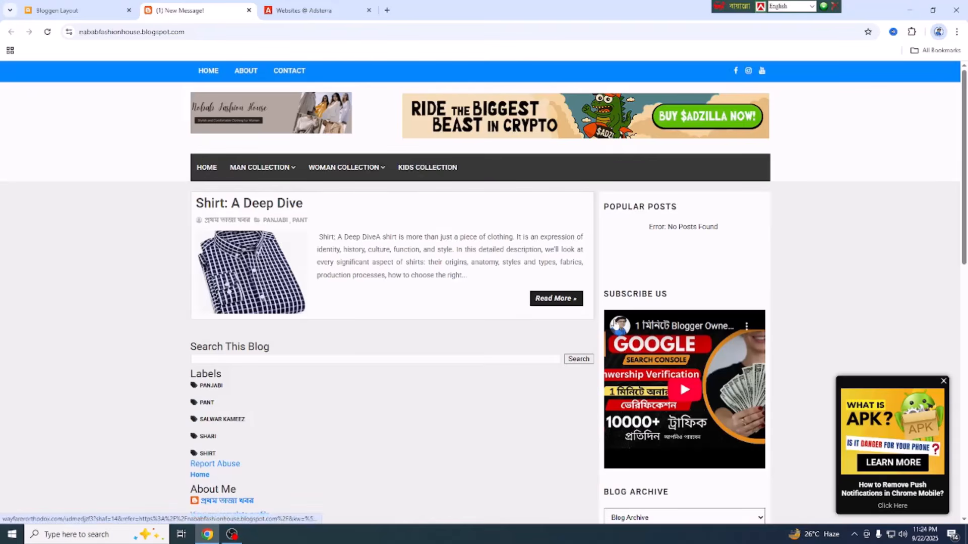
click(48, 34)
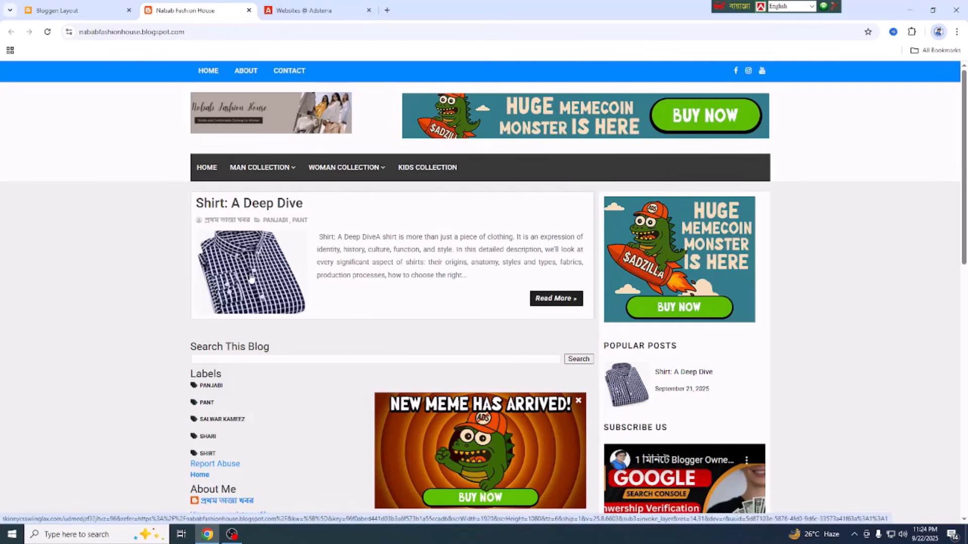
- Return to Adsterra, close the 300x250 code window and copy the Native Banner code with the 4:1 widget layout
click(302, 11)
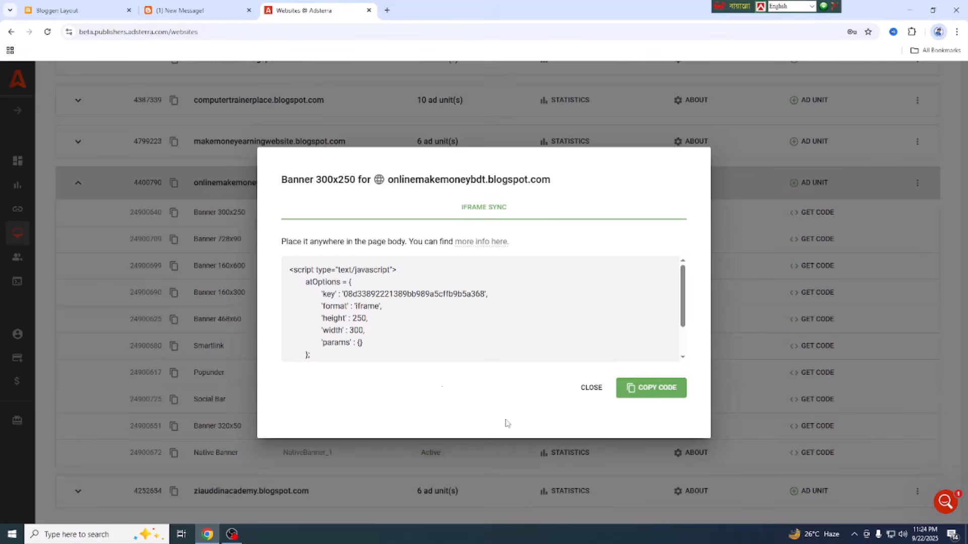
click(588, 389)
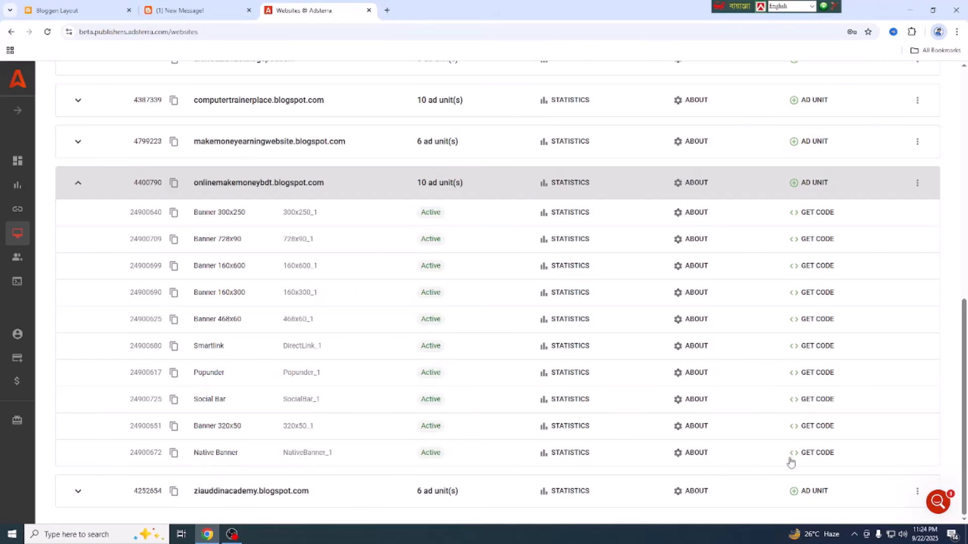
click(813, 458)
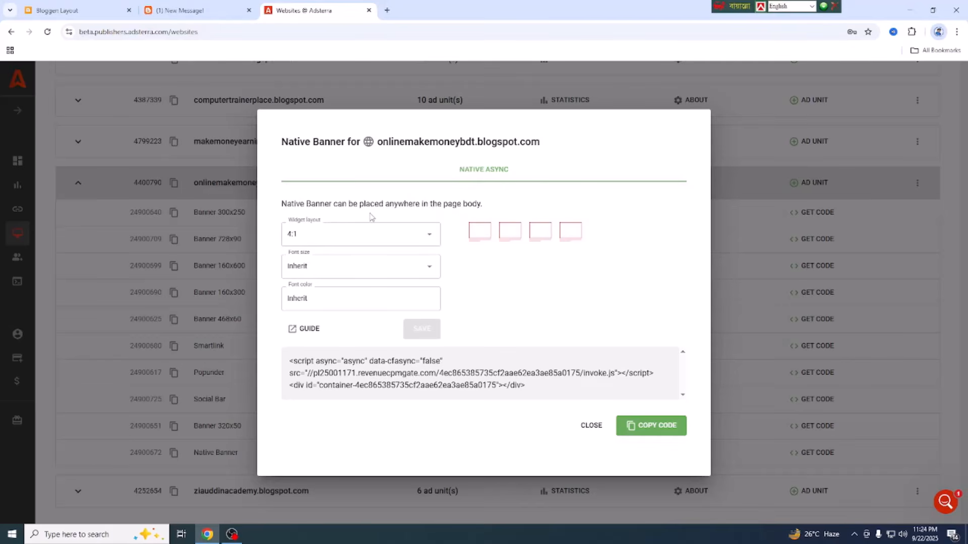
click(662, 427)
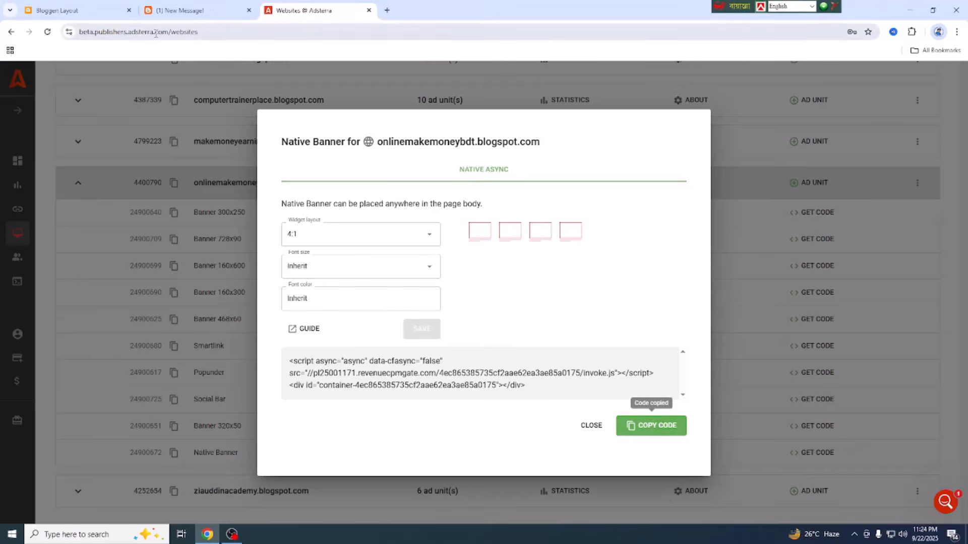
- Go back to the Blogger layout and examine the Main area and the left, center and right sections for native banner placement
click(86, 11)
scroll(282, 346, down, 3)
scroll(282, 346, down, 5)
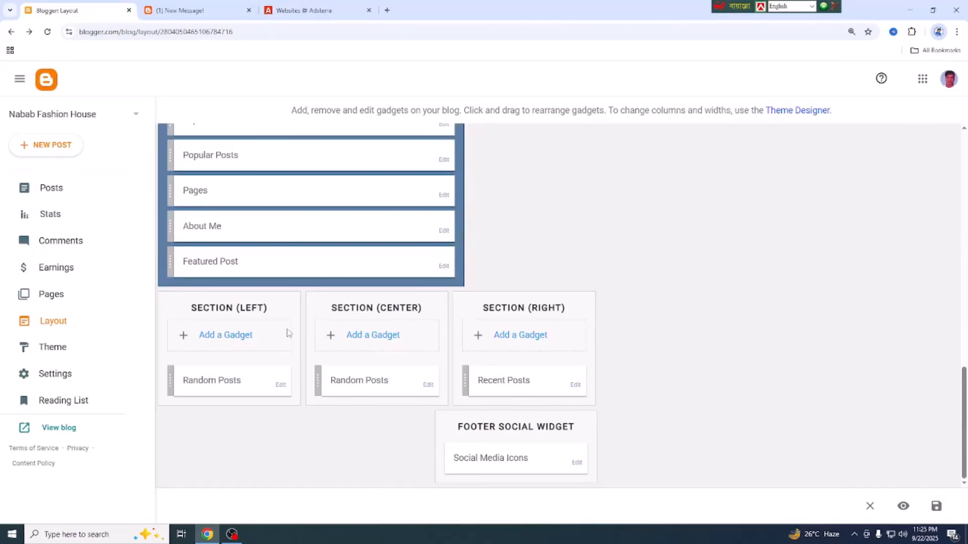
scroll(597, 421, up, 5)
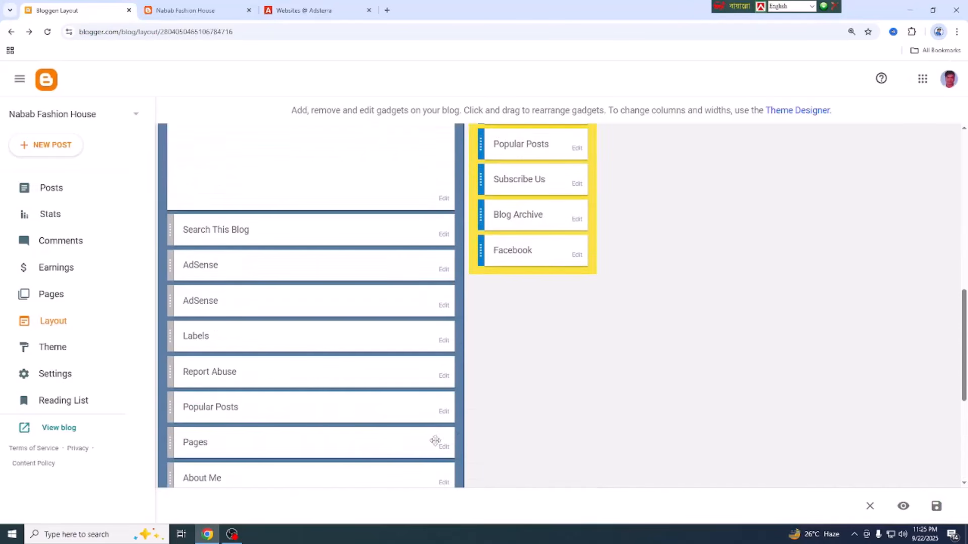
scroll(339, 414, down, 3)
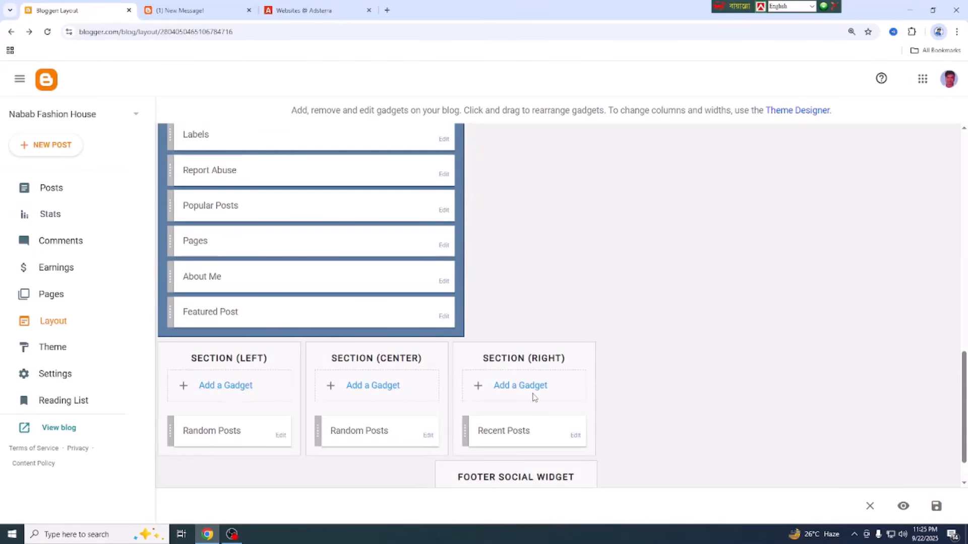
scroll(246, 391, up, 3)
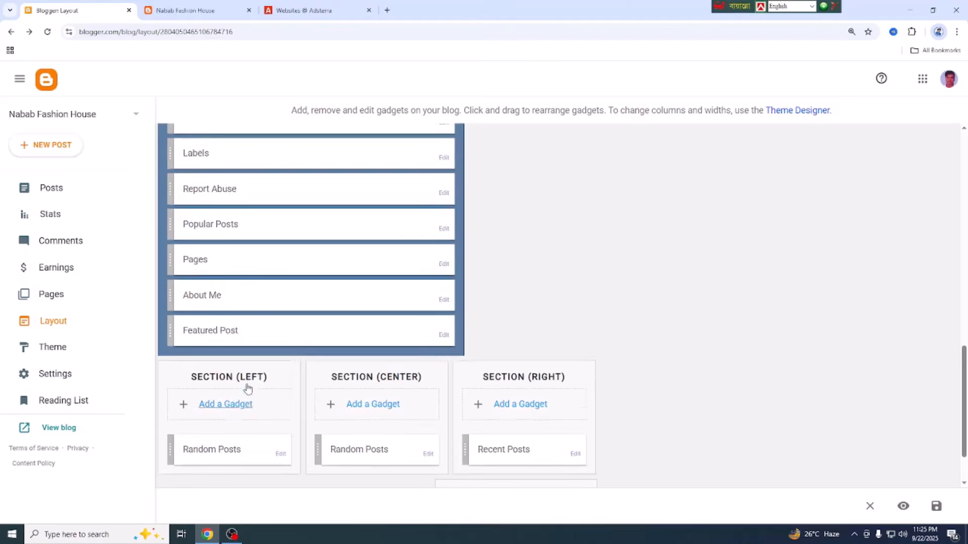
scroll(251, 394, up, 3)
scroll(299, 412, up, 1)
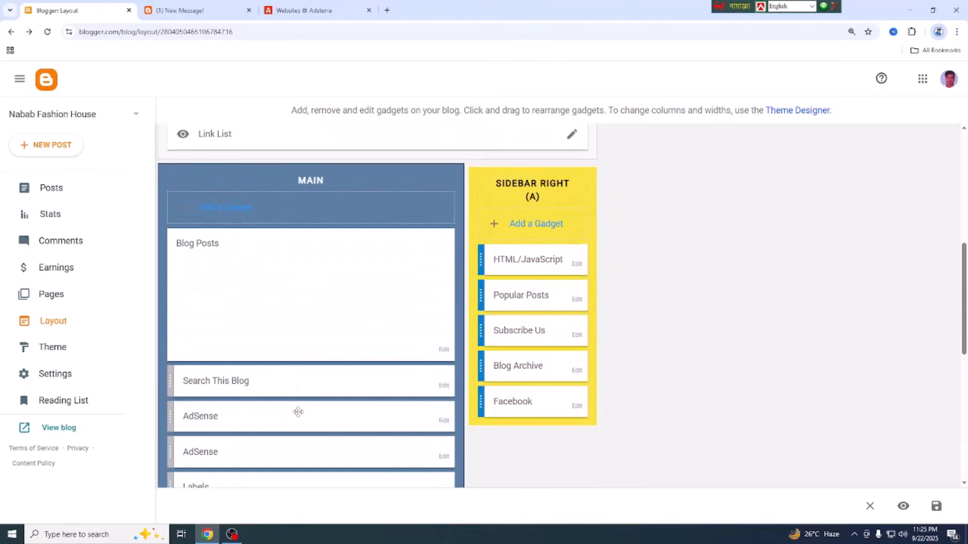
- Add an untitled HTML/JavaScript gadget containing the copied Native Banner code to the Main section and save the gadget
click(231, 213)
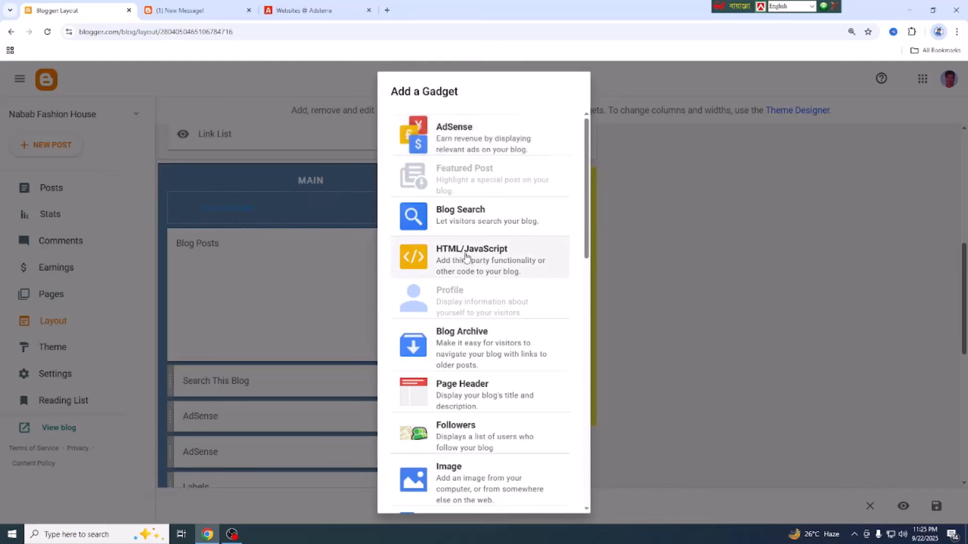
click(465, 257)
click(410, 320)
key(ctrl+v)
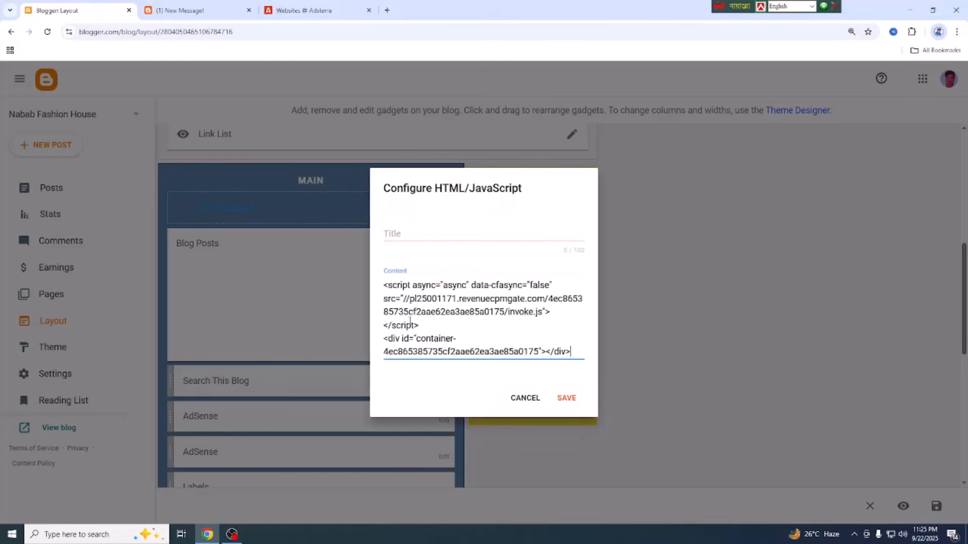
click(566, 398)
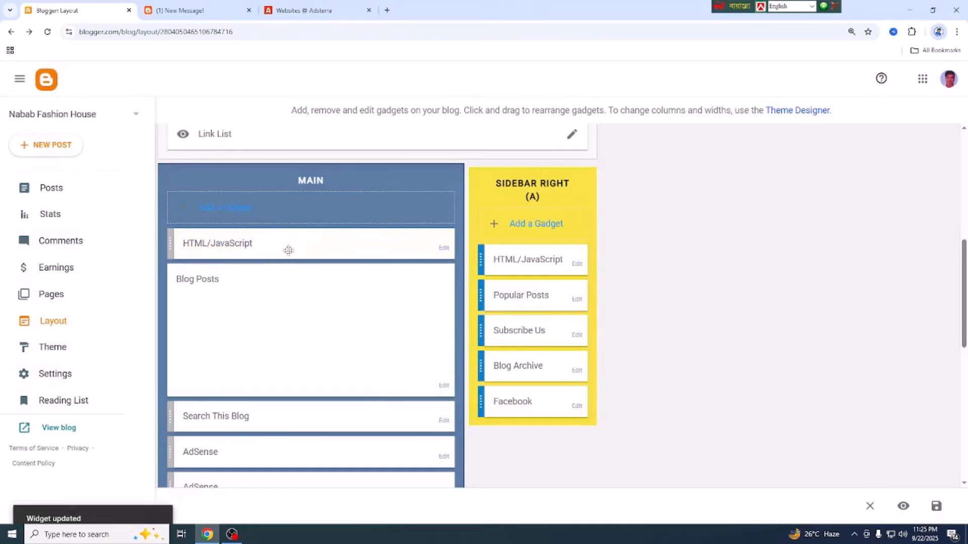
- Add an untitled HTML/JavaScript gadget with the same Native Banner code to Section (Left) and save the gadget
scroll(287, 309, down, 10)
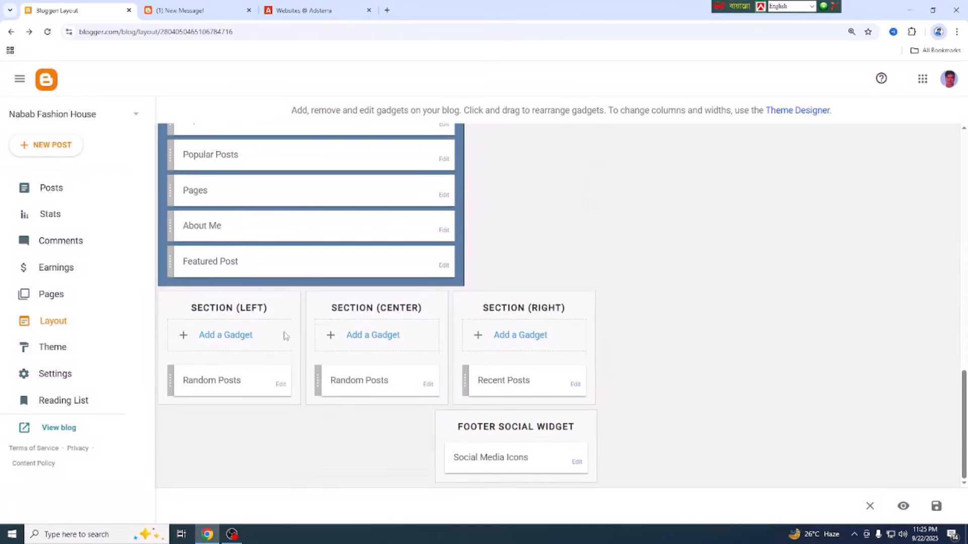
click(240, 336)
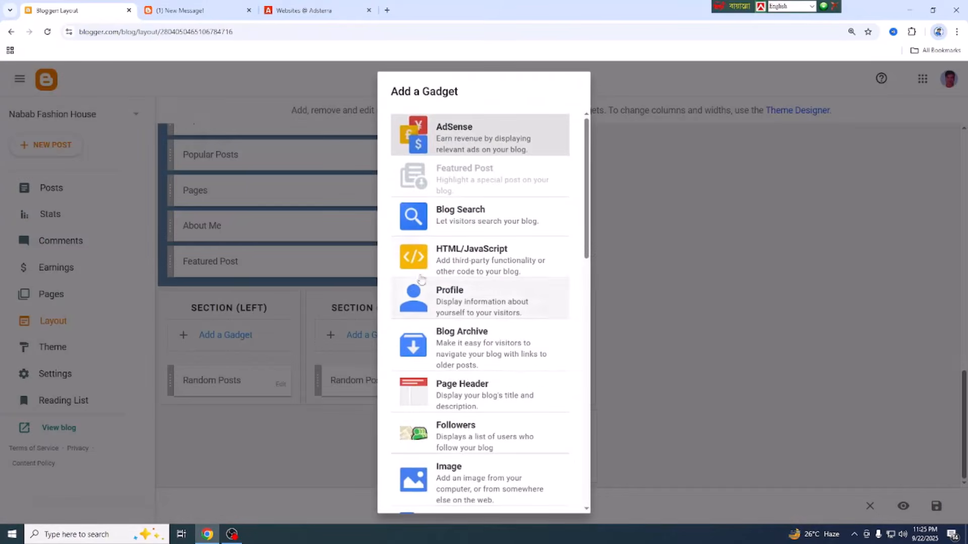
click(466, 260)
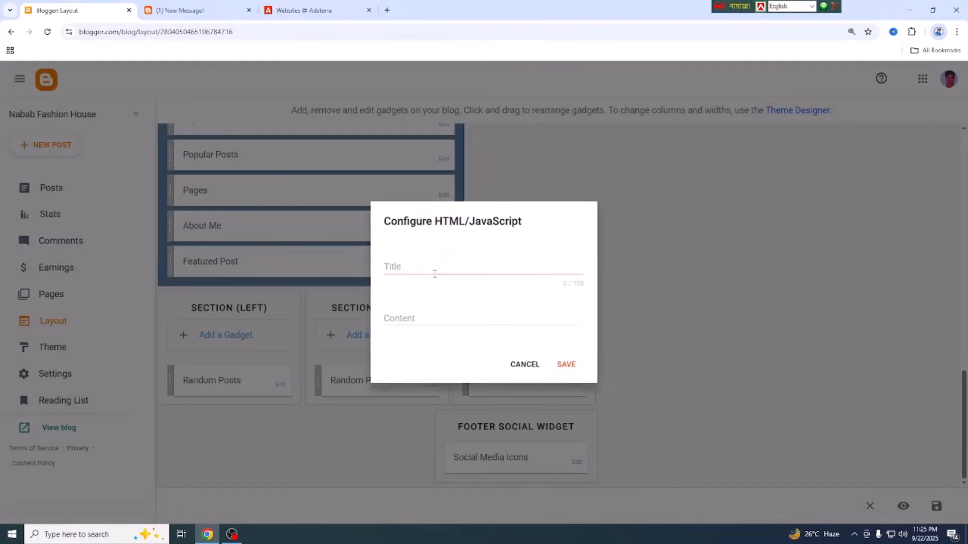
click(443, 319)
key(ctrl+v)
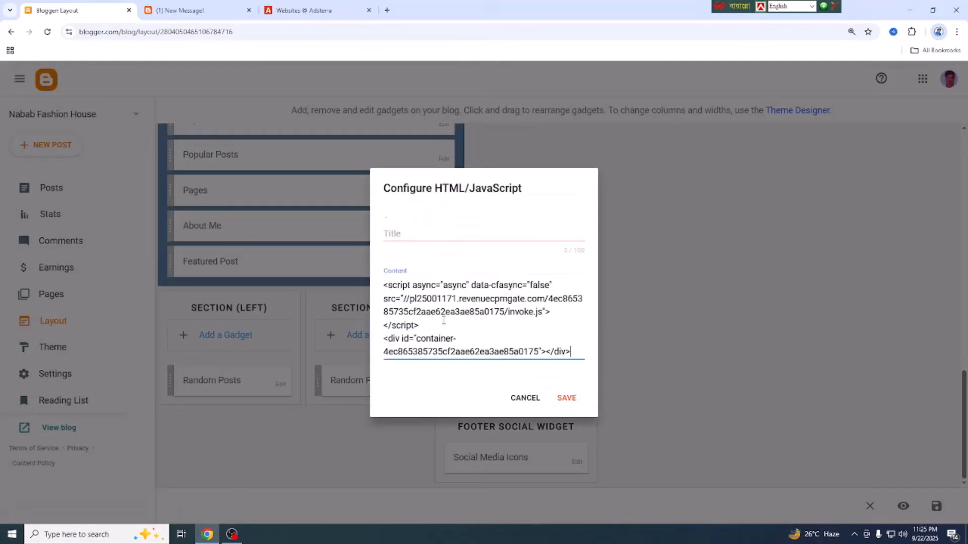
click(566, 395)
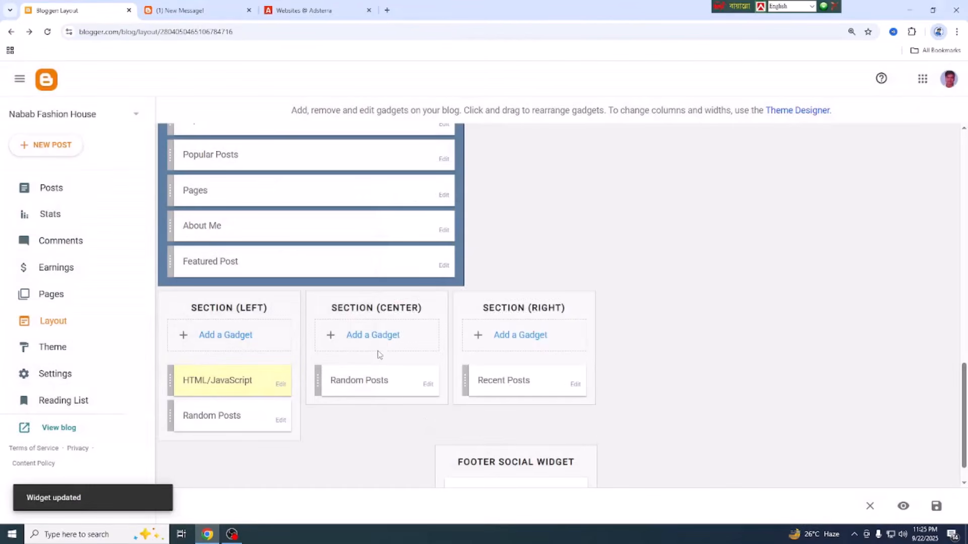
- Add an untitled HTML/JavaScript gadget with the copied Native Banner code to Section (Center) and save the gadget
click(381, 341)
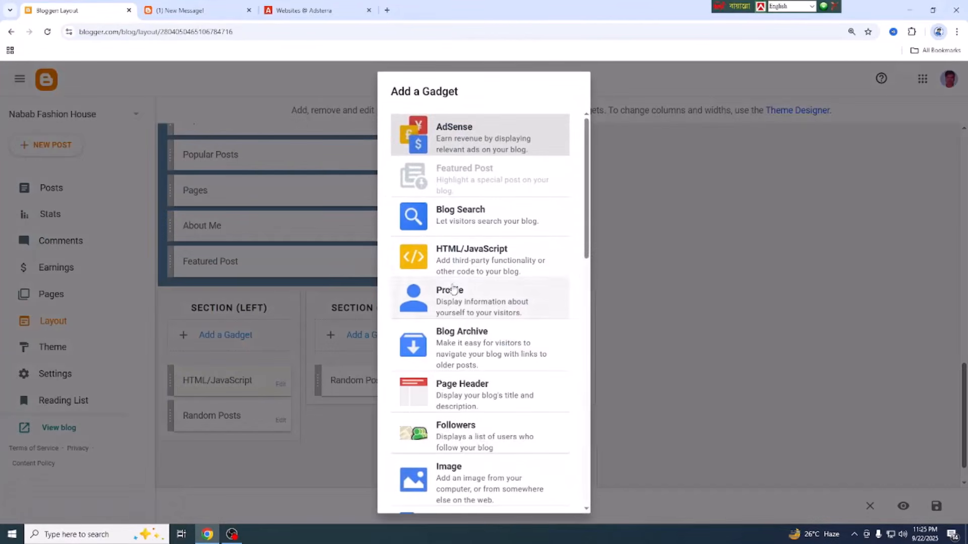
click(460, 255)
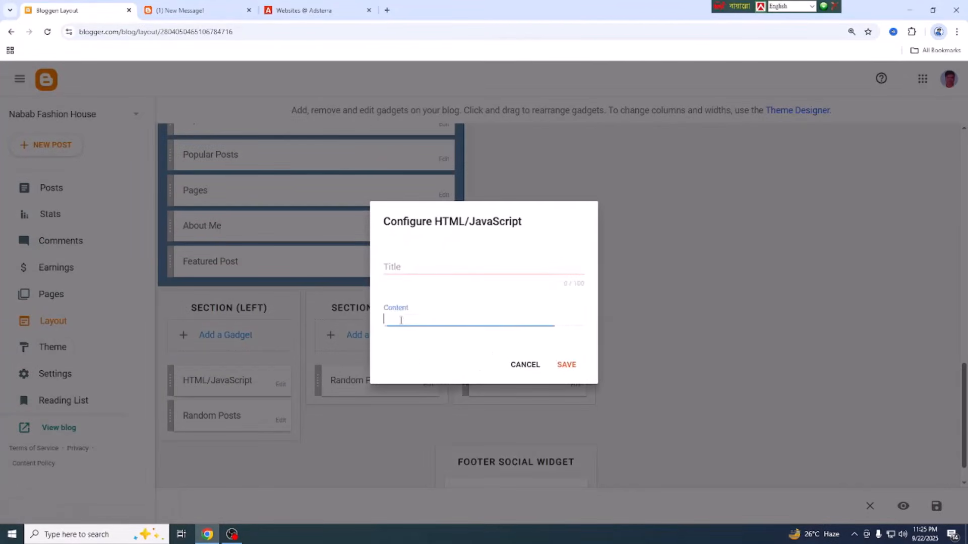
key(ctrl+v)
click(566, 399)
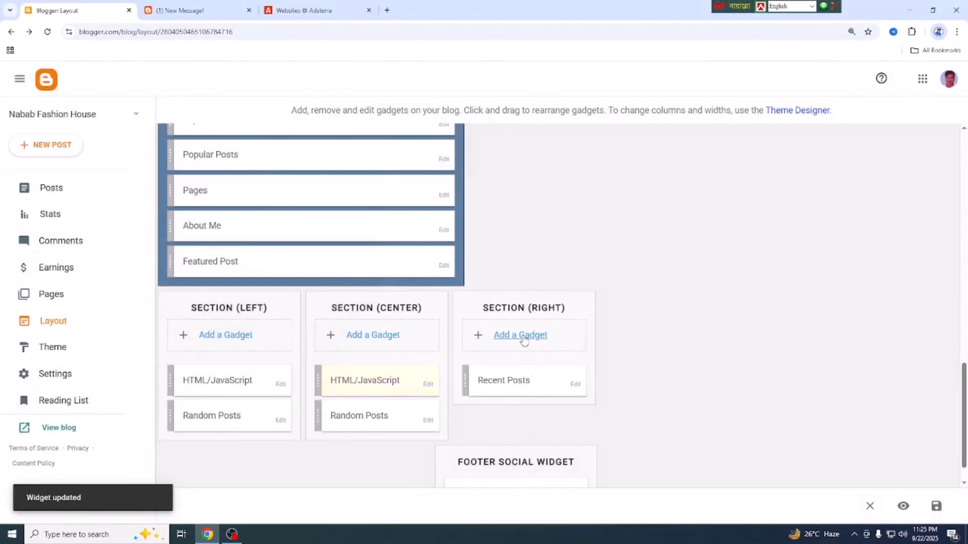
- Add an untitled HTML/JavaScript gadget with the Native Banner code to Section (Right), save the gadget and save the blog layout
click(524, 336)
click(448, 250)
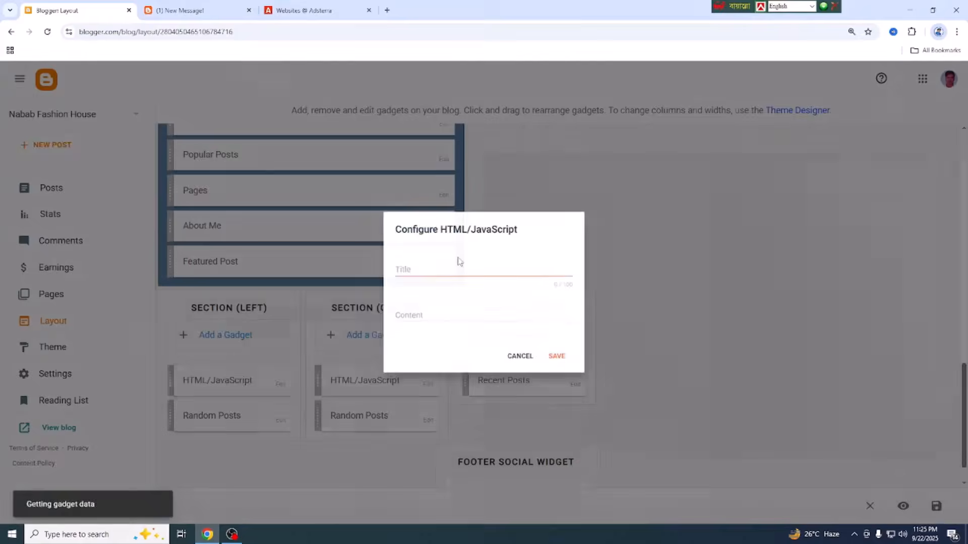
click(422, 330)
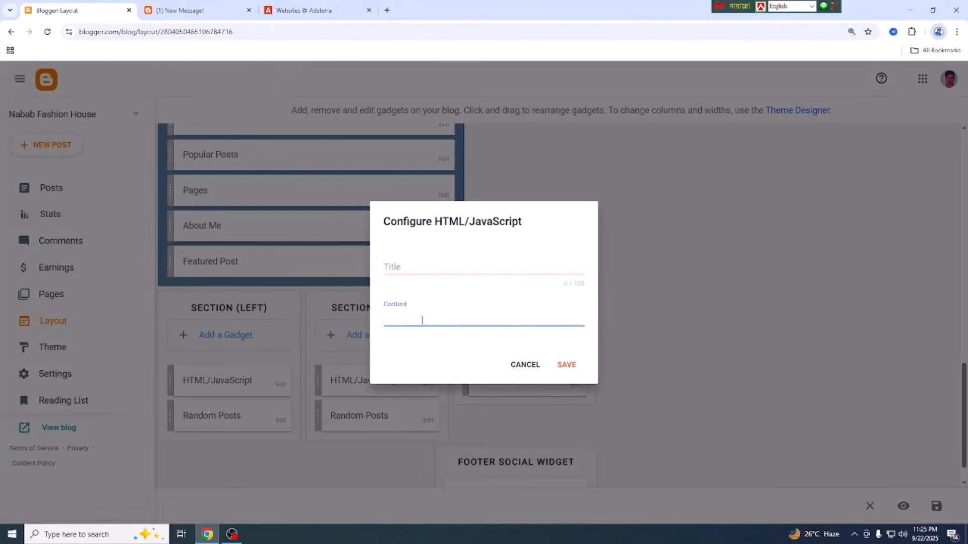
key(ctrl+v)
click(560, 399)
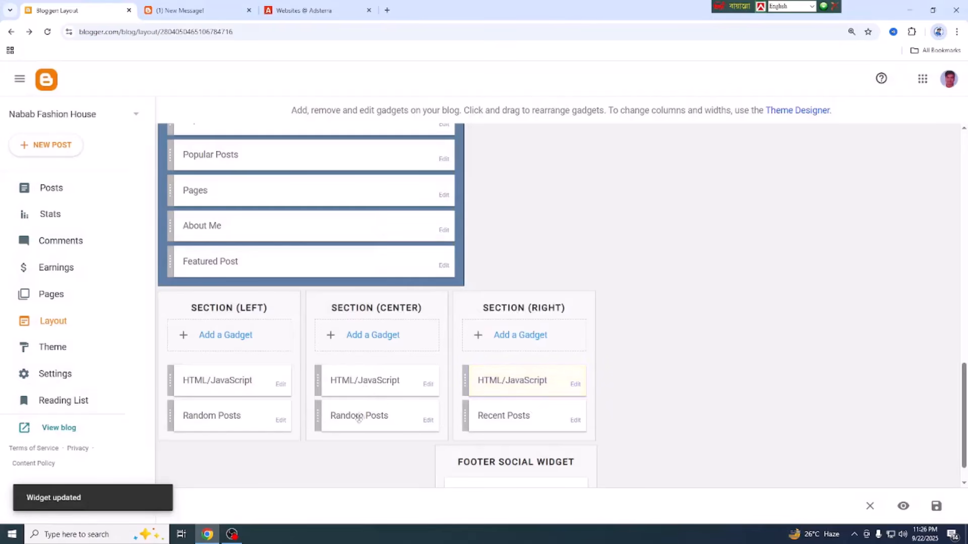
click(937, 506)
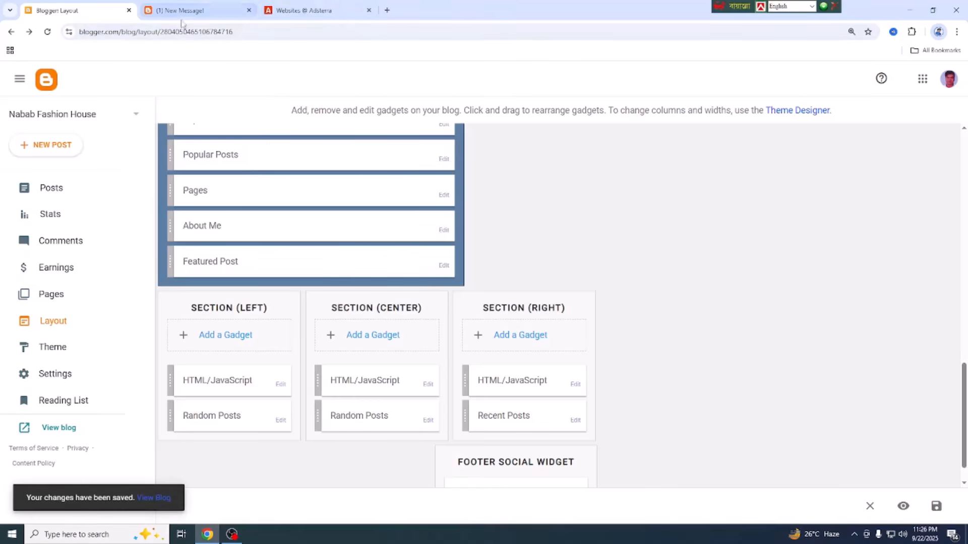
- Reload the live Nabab Fashion House blog and check the Native Banner placement above the posts and in the footer sections
click(204, 18)
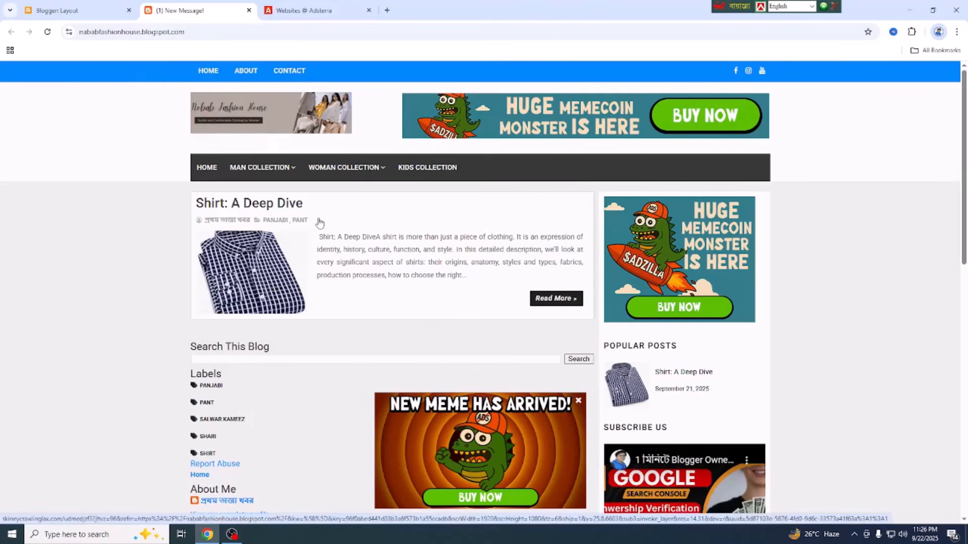
scroll(343, 352, down, 15)
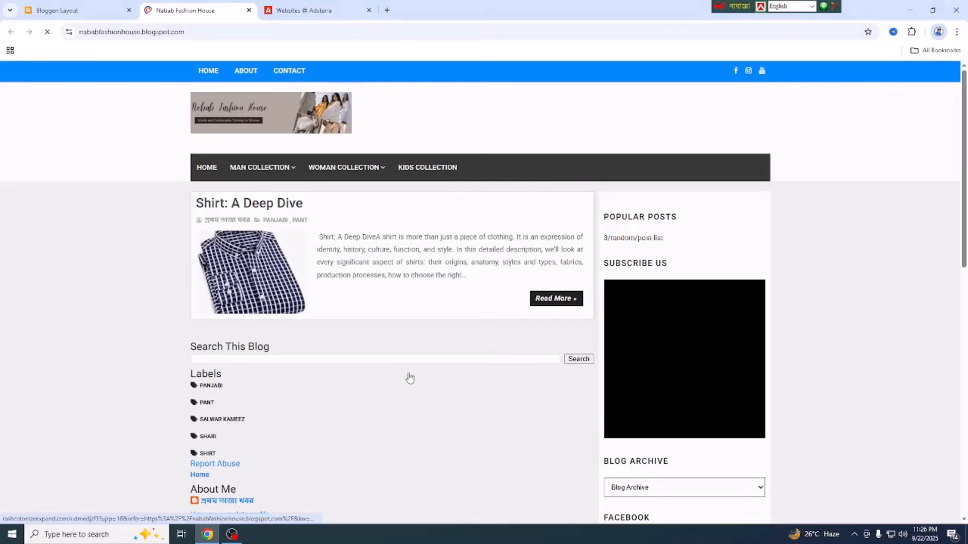
scroll(409, 376, down, 10)
scroll(409, 384, down, 2)
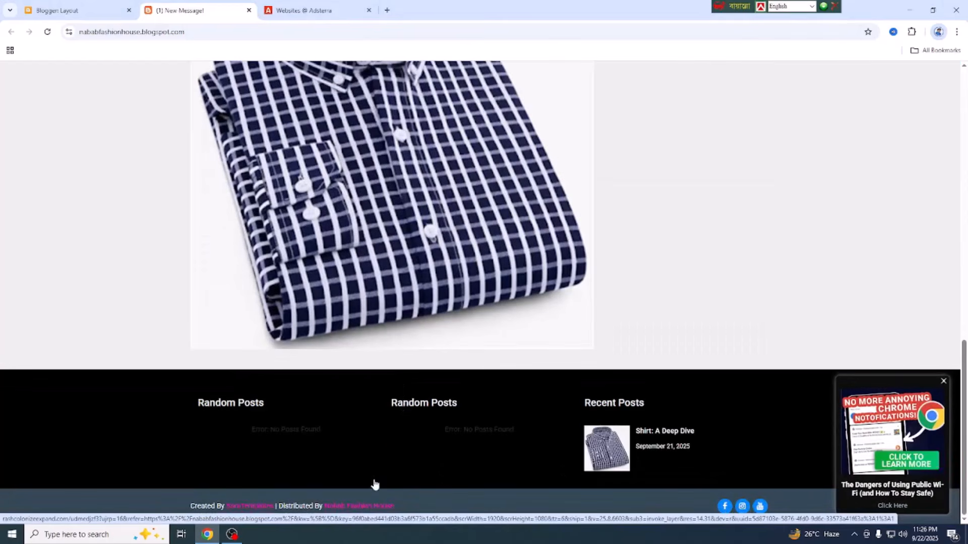
scroll(395, 432, up, 20)
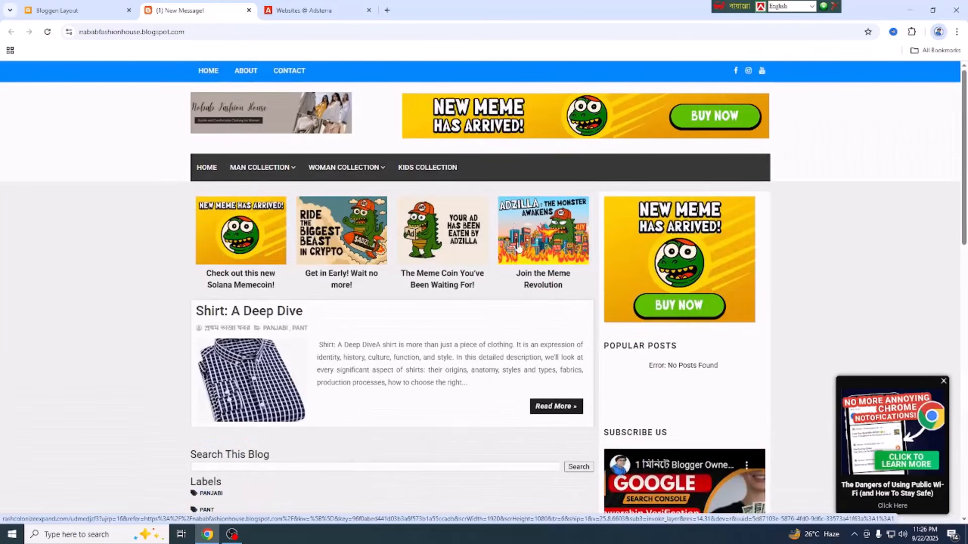
- Compare the live ads with Adsterra's 4:1 Native Banner layout, and reload the blog to check the page down to the footer again
click(302, 10)
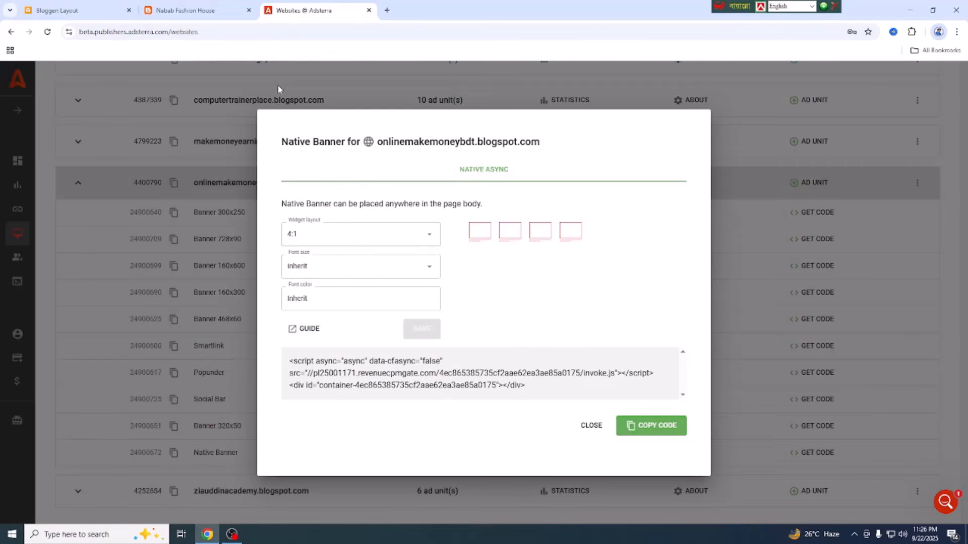
click(197, 10)
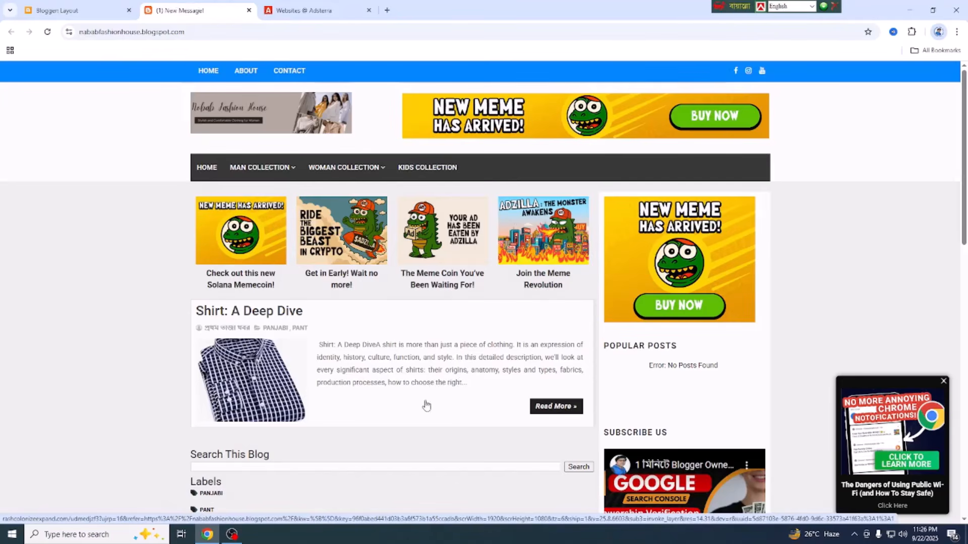
scroll(377, 412, down, 15)
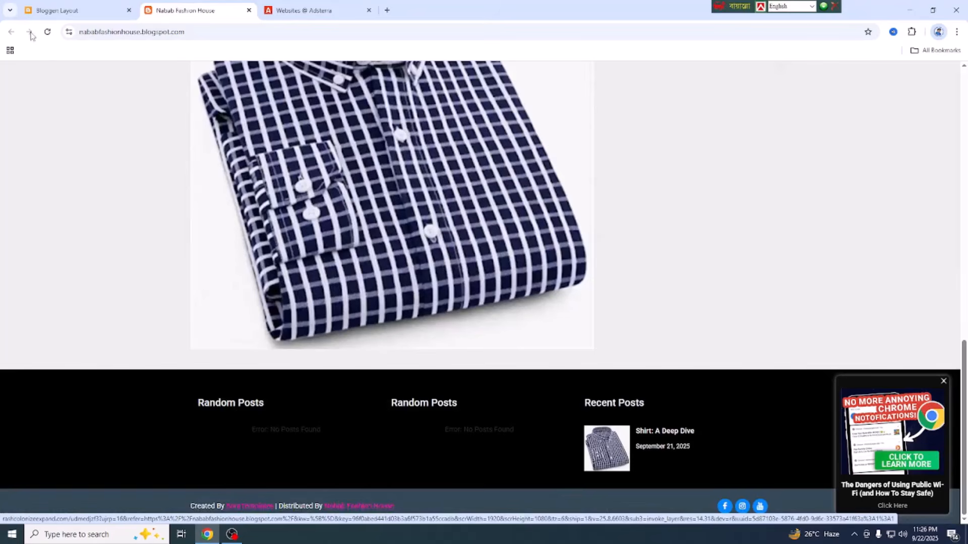
click(46, 32)
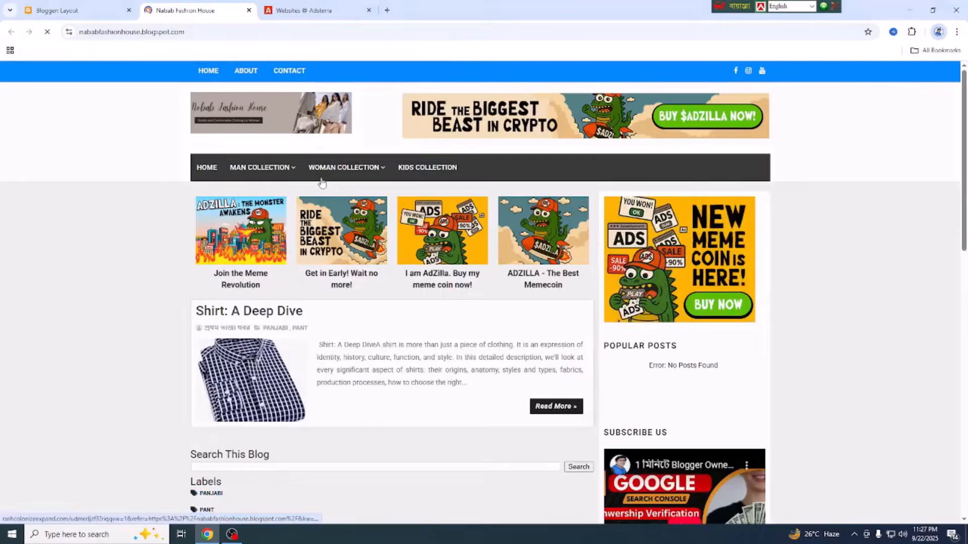
scroll(303, 403, down, 10)
scroll(380, 408, up, 10)
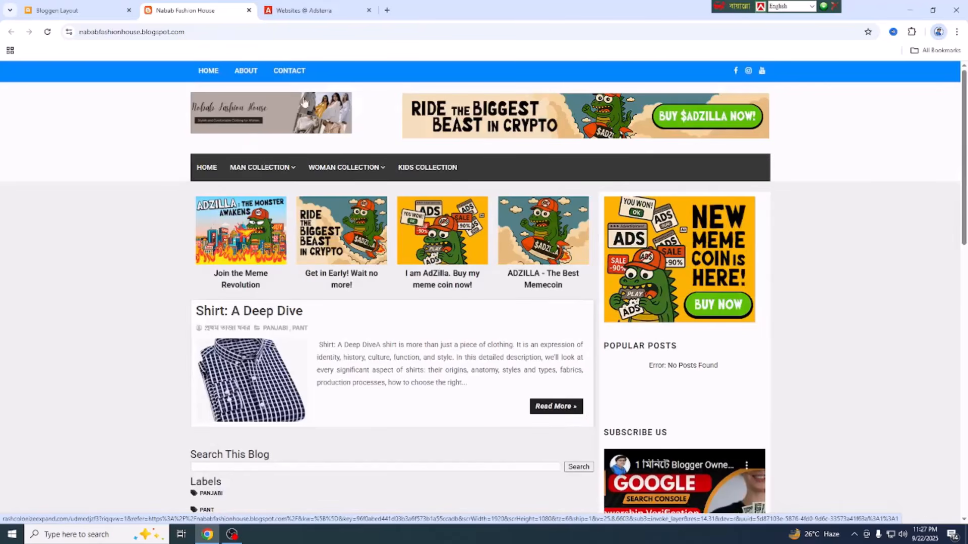
- Close Adsterra's Native Banner code window and open the blog's "Shirt: A Deep Dive" post, closing the ad tab that pops up
click(303, 10)
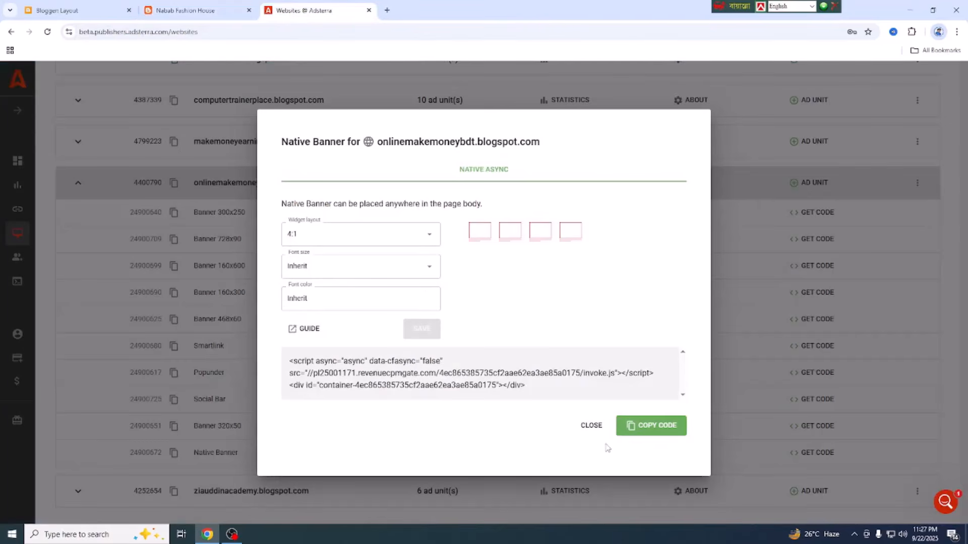
click(591, 427)
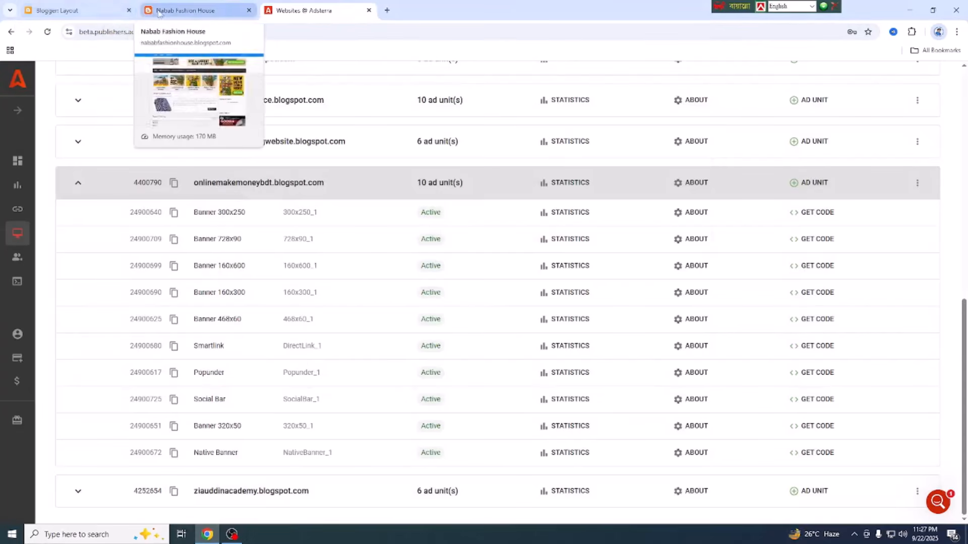
click(186, 11)
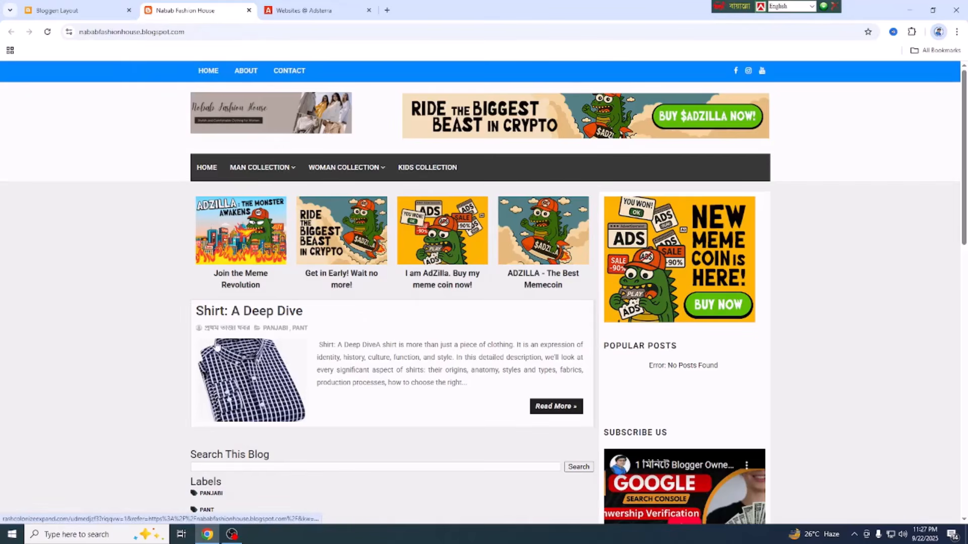
click(555, 411)
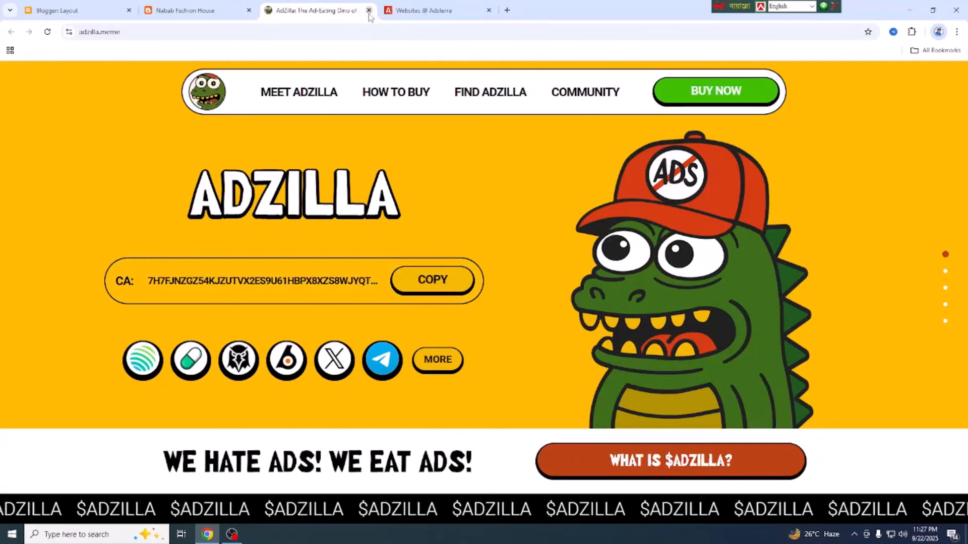
click(368, 10)
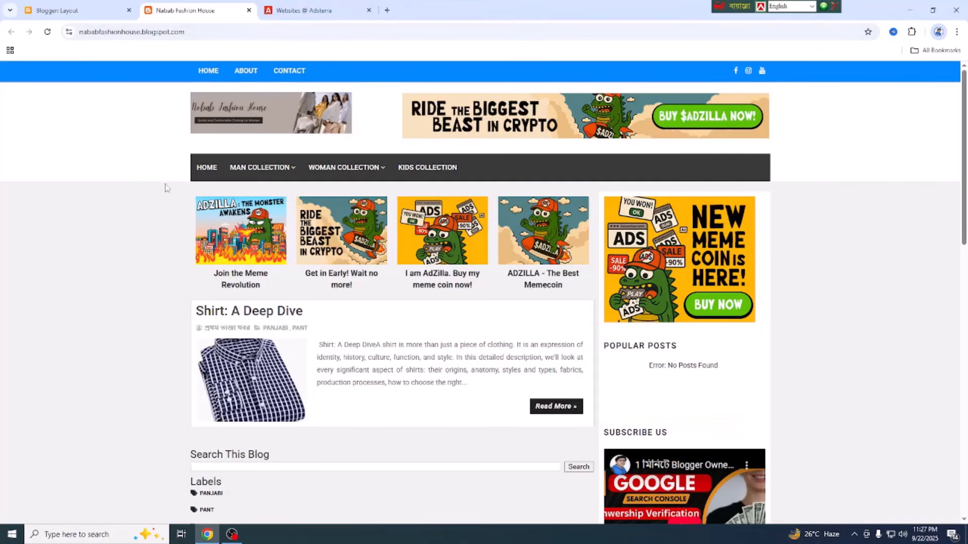
click(551, 410)
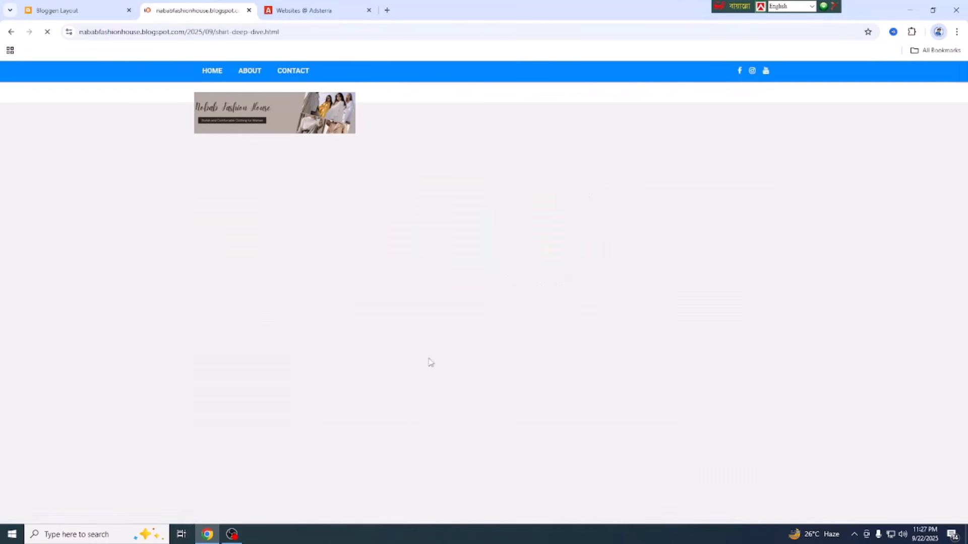
- Examine the sections of the "Shirt: A Deep Dive" post for in-article ad placement, and return to the Adsterra ad unit list
scroll(212, 206, down, 3)
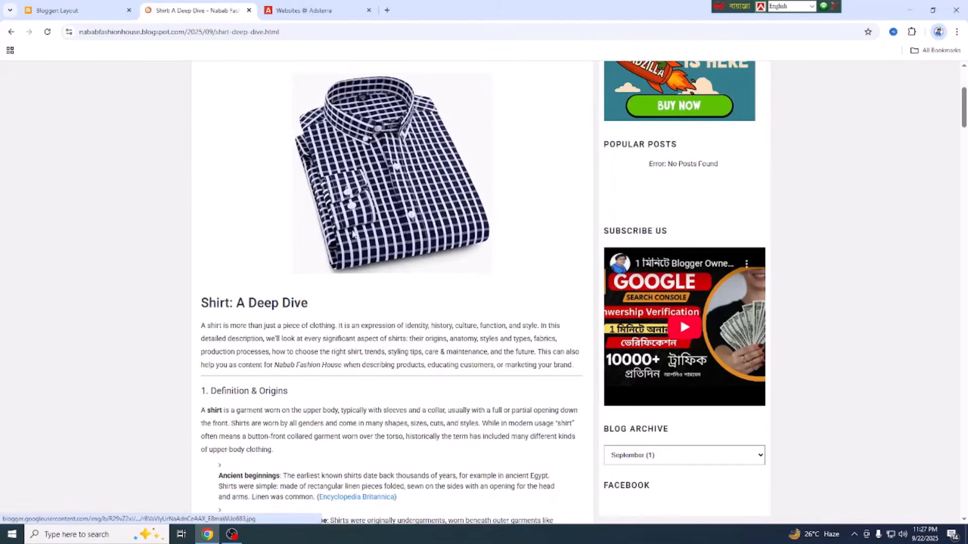
scroll(212, 206, down, 5)
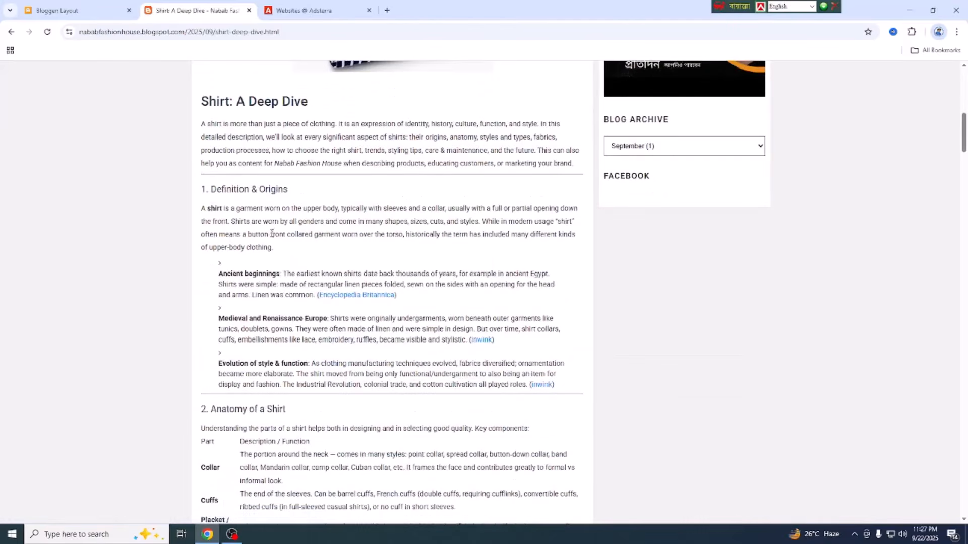
scroll(272, 232, down, 1)
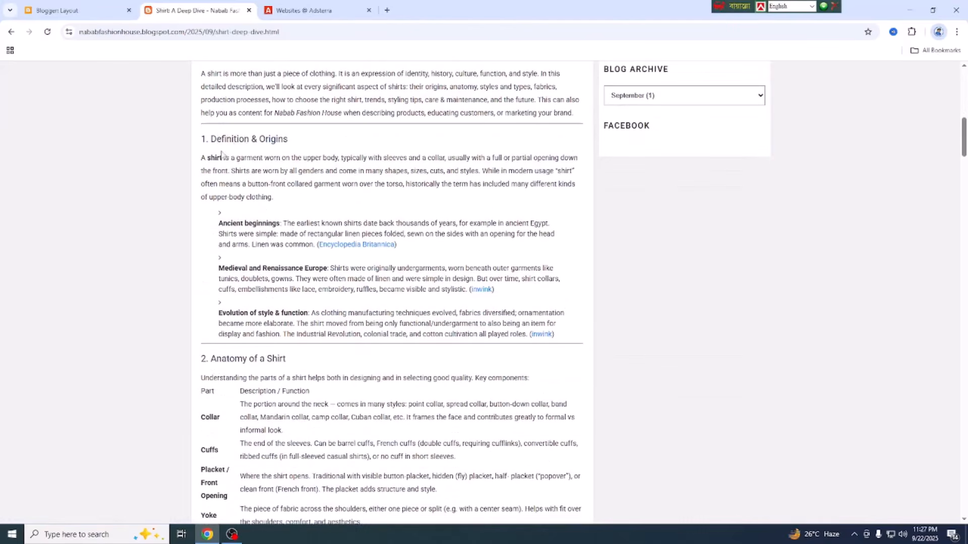
scroll(318, 236, down, 10)
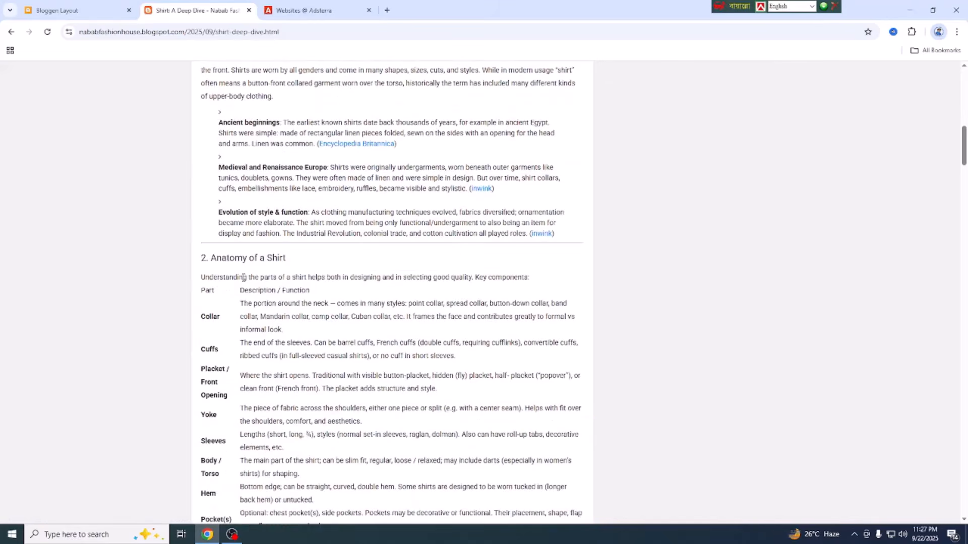
scroll(279, 412, down, 1)
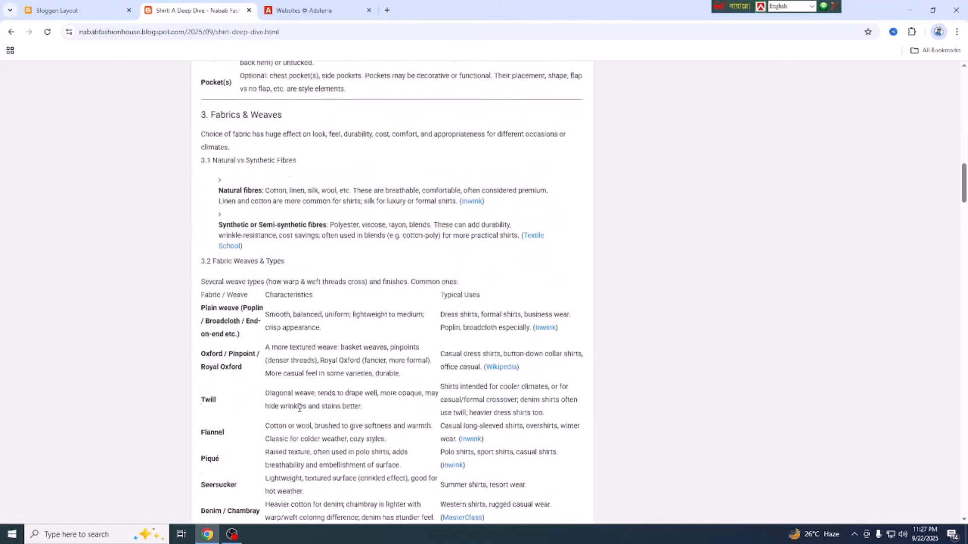
scroll(465, 437, down, 7)
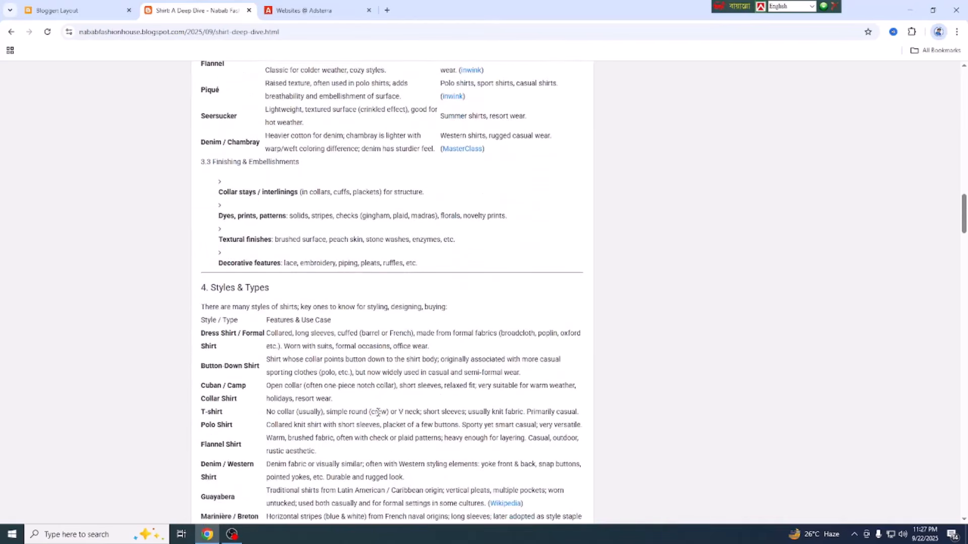
scroll(377, 412, down, 2)
scroll(426, 441, down, 3)
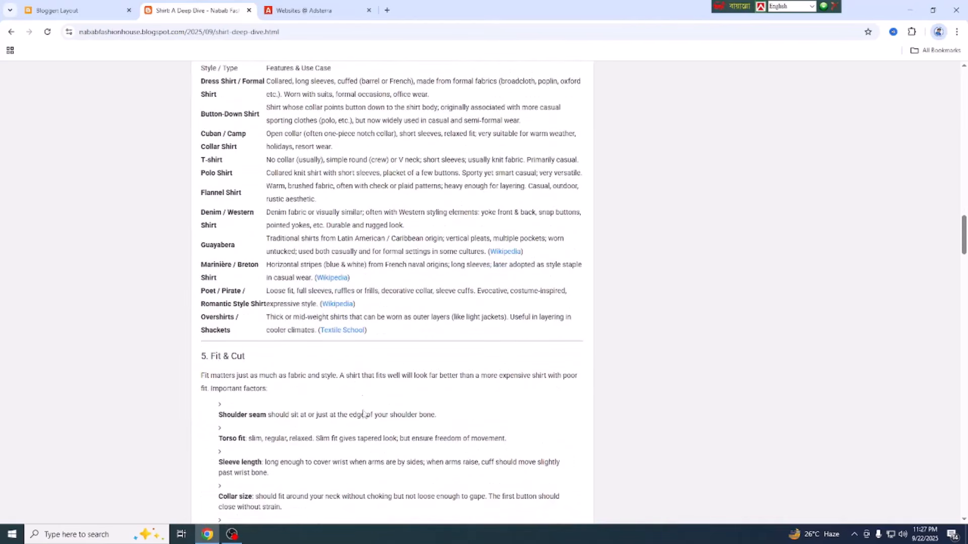
scroll(365, 411, up, 7)
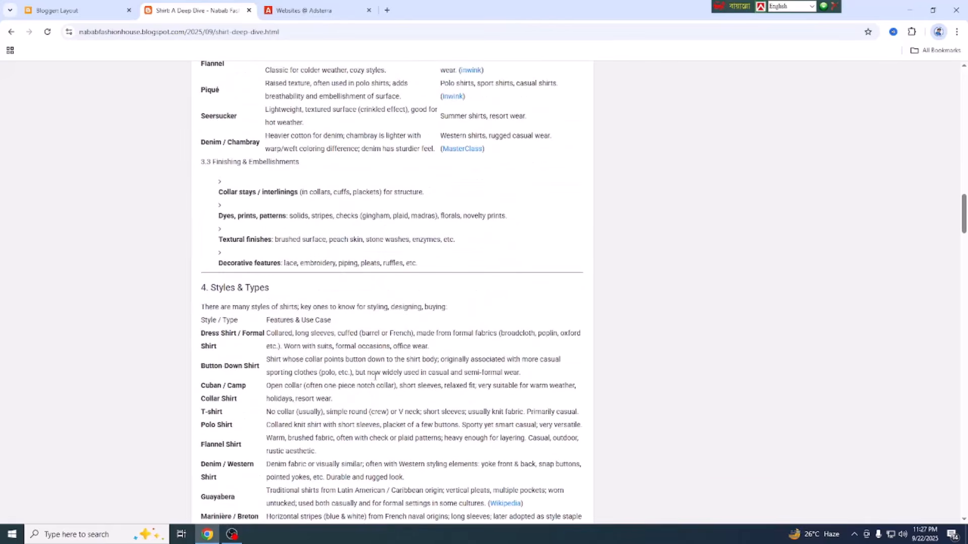
scroll(350, 404, up, 3)
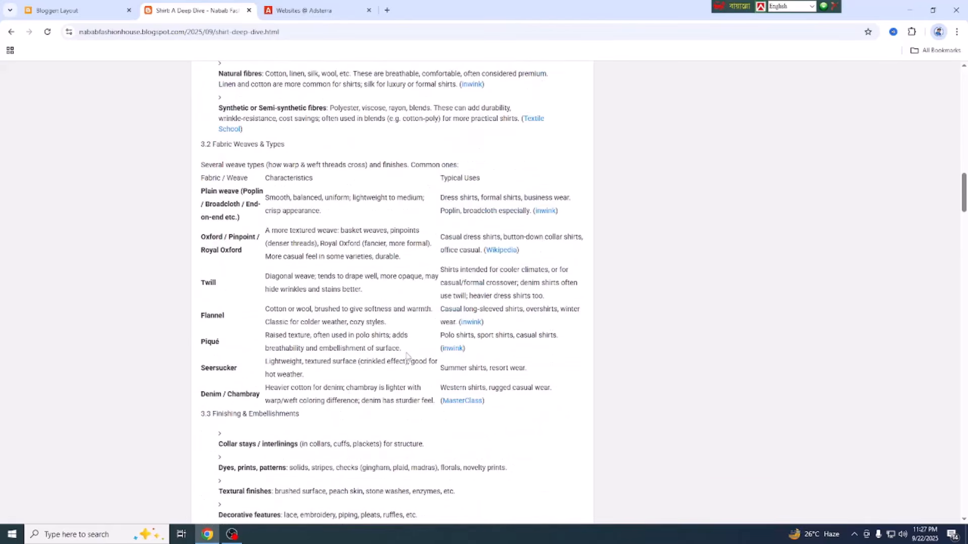
scroll(406, 355, up, 4)
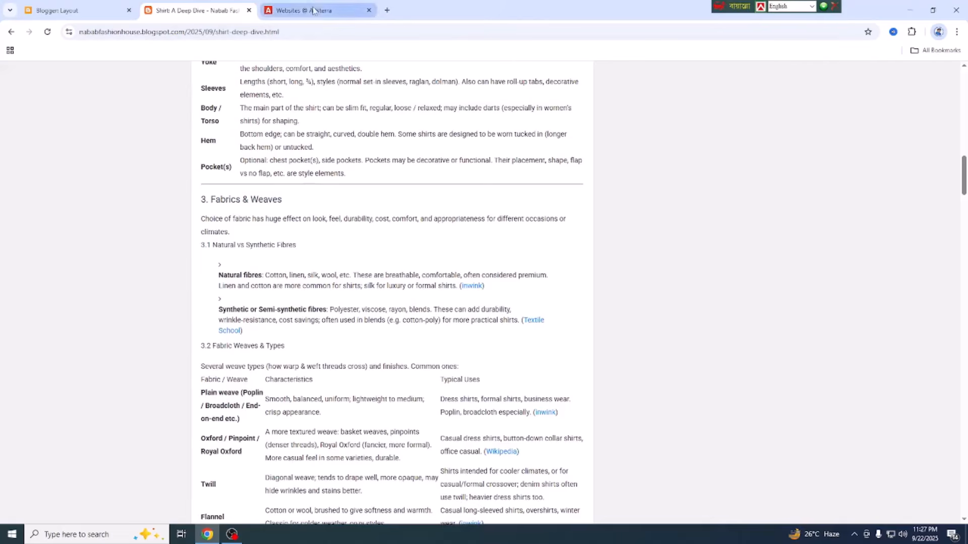
scroll(296, 344, up, 7)
scroll(296, 344, up, 6)
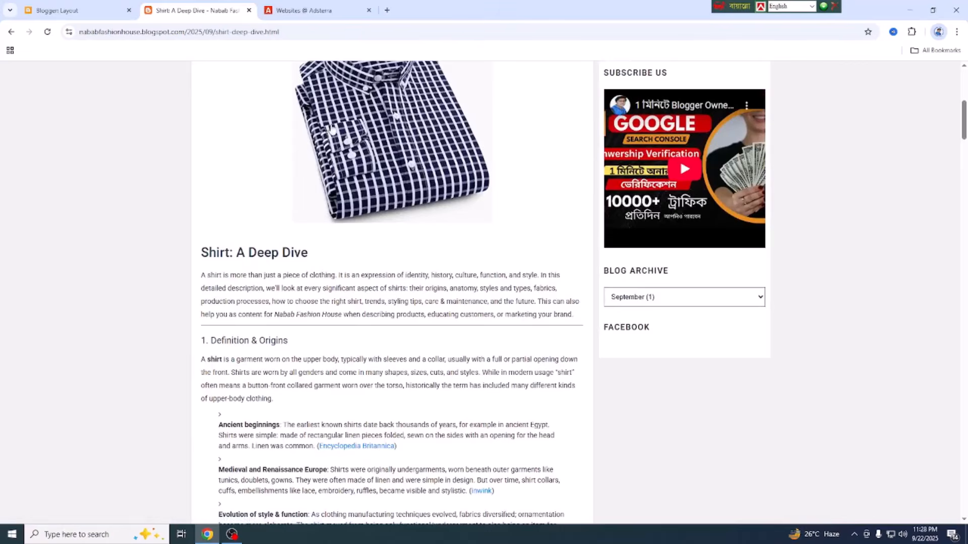
scroll(356, 292, up, 4)
scroll(377, 299, down, 10)
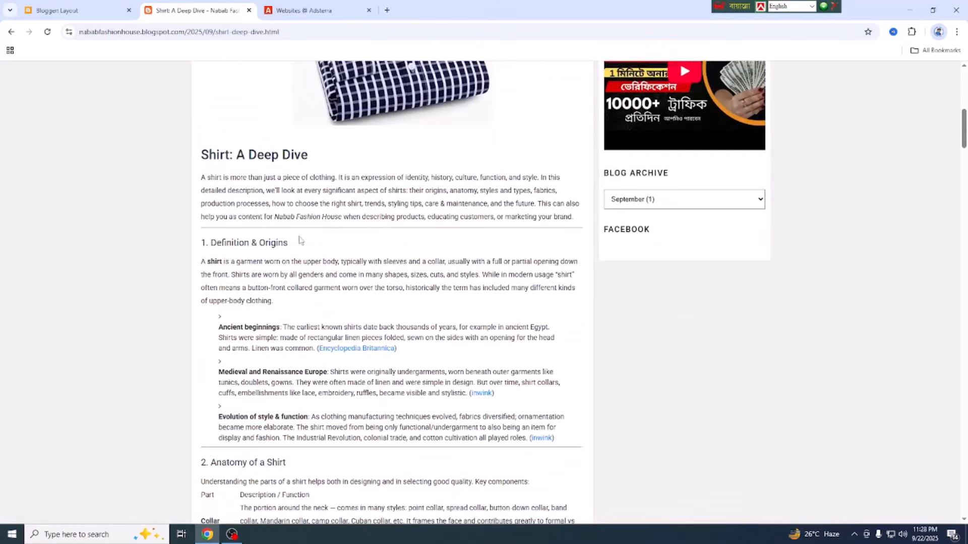
scroll(377, 298, down, 6)
scroll(309, 311, up, 9)
click(306, 11)
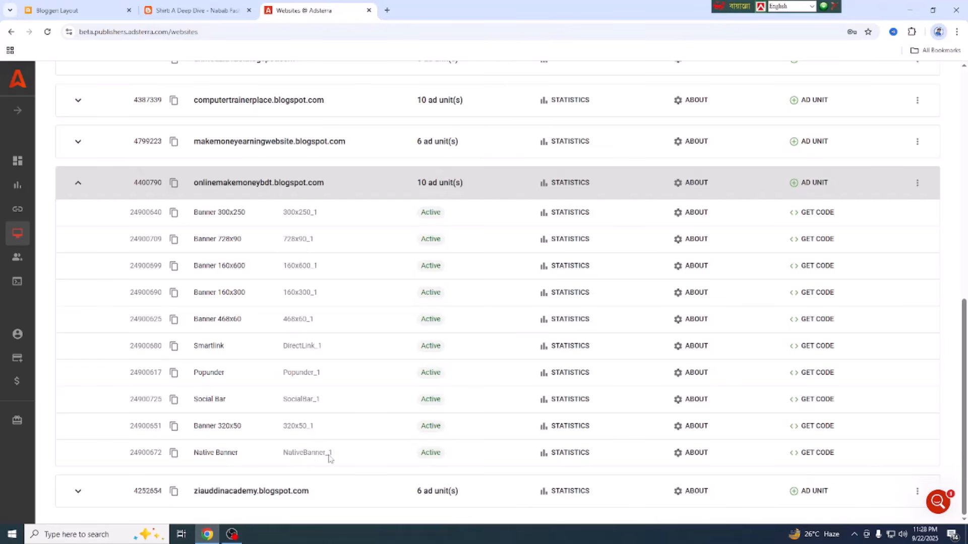
- Copy the Native Banner code for onlinemakemoneybdt.blogspot.com from Adsterra and open the "Shirt: A Deep Dive" post for editing in Blogger
click(816, 453)
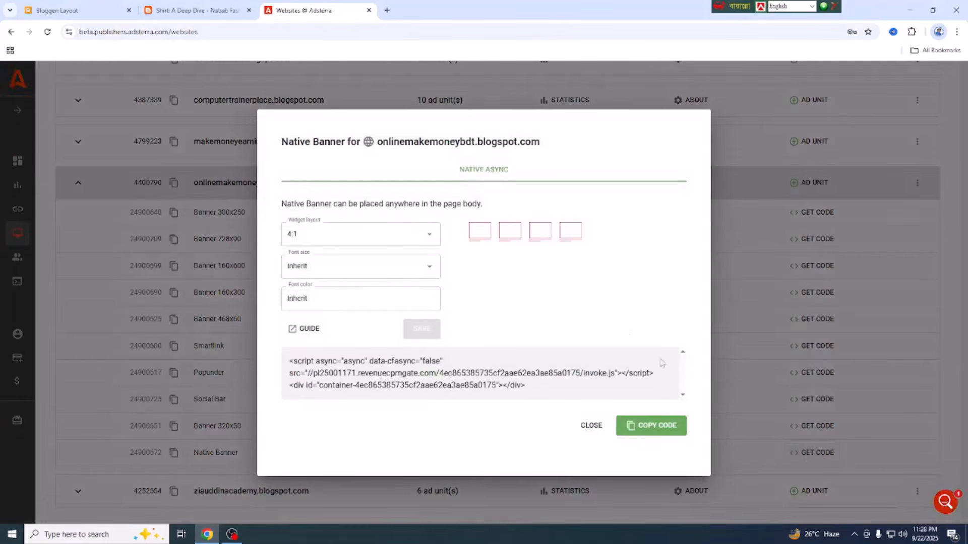
click(657, 430)
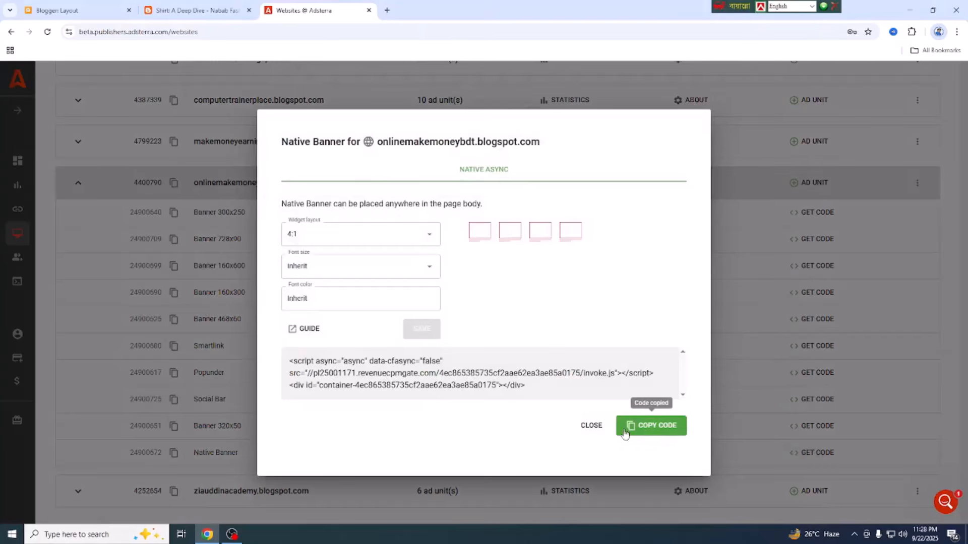
click(96, 12)
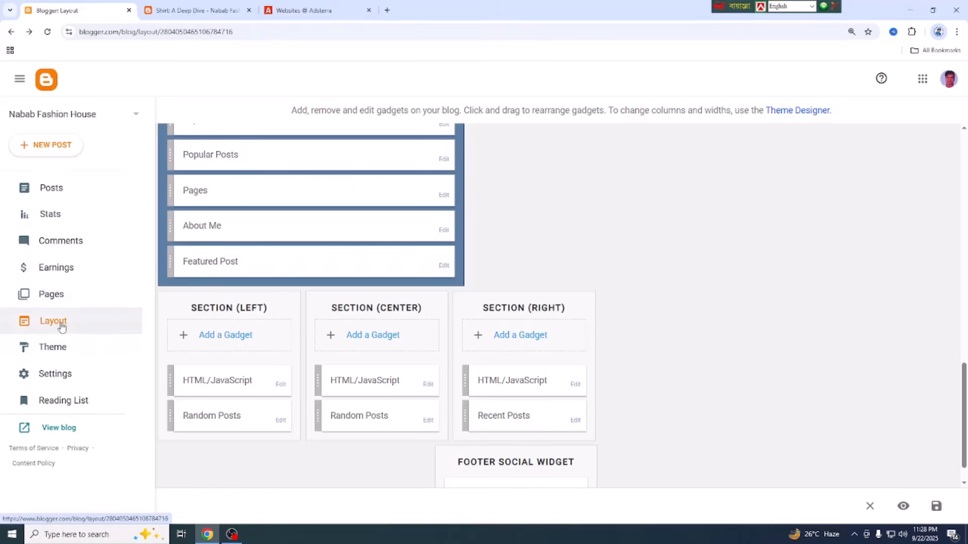
click(55, 189)
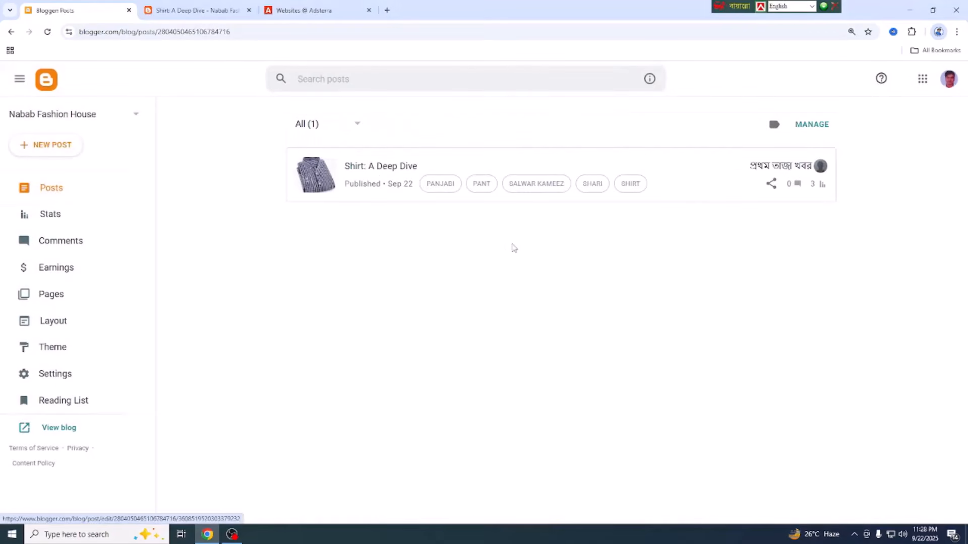
click(377, 170)
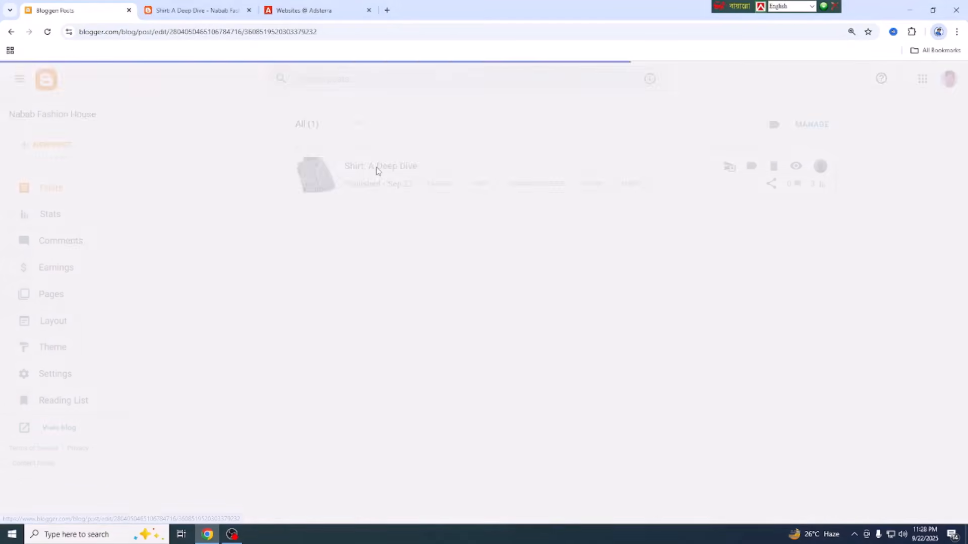
- Examine the post's opening sections in the editor for suitable in-article ad positions
scroll(300, 459, down, 10)
scroll(318, 424, up, 8)
scroll(318, 423, up, 2)
scroll(384, 453, down, 5)
click(335, 315)
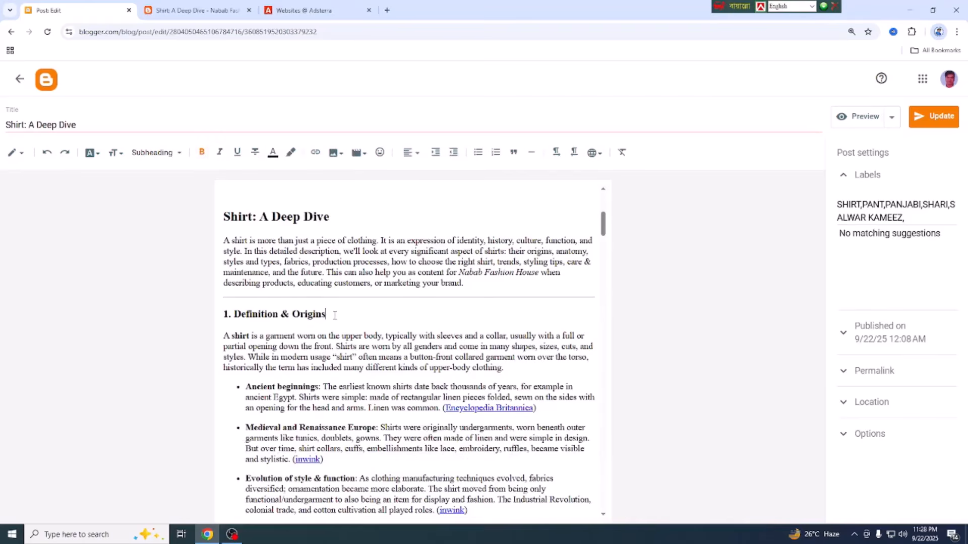
scroll(399, 358, up, 3)
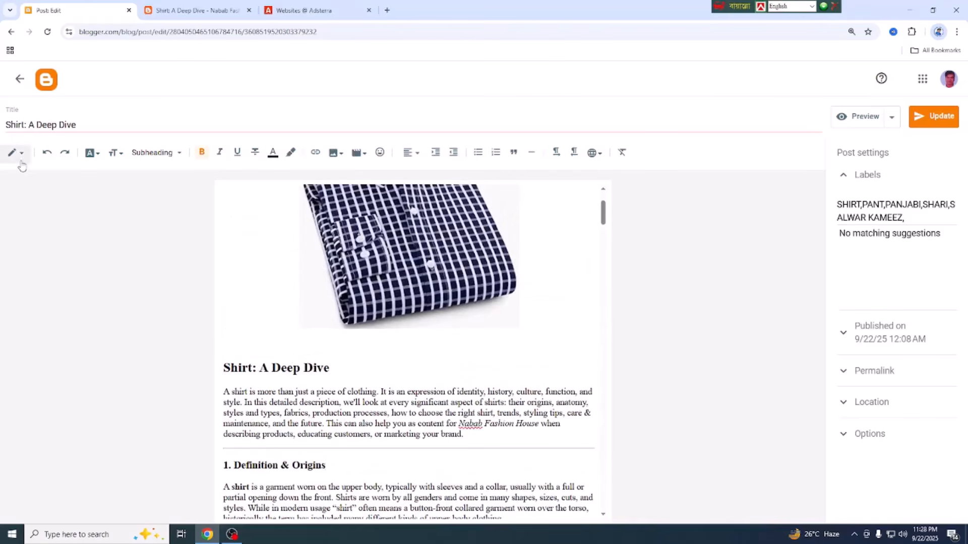
scroll(447, 354, down, 5)
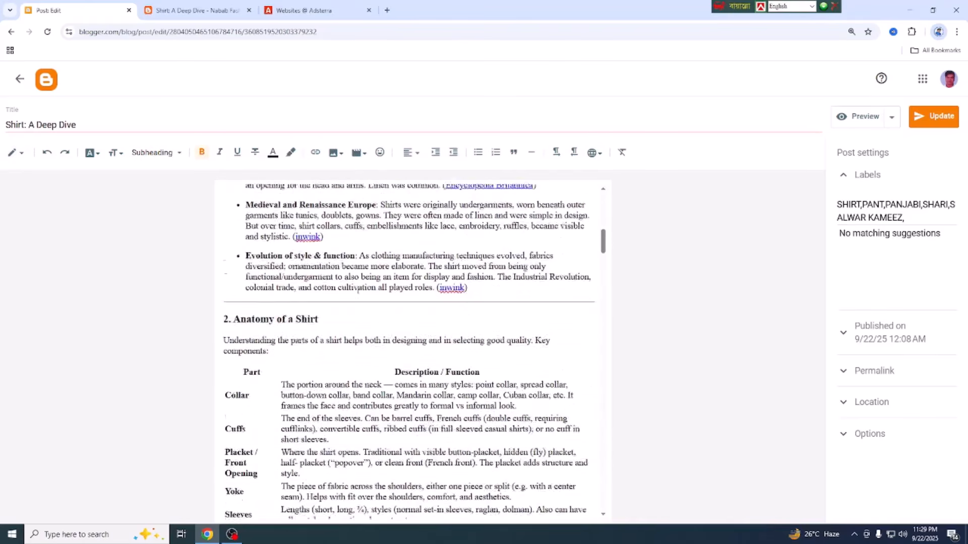
click(21, 156)
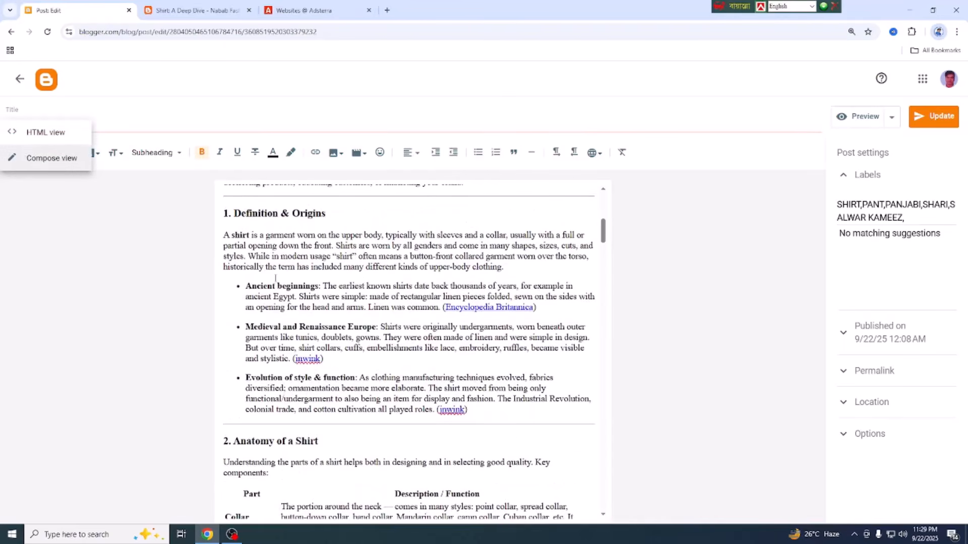
click(402, 218)
scroll(393, 278, up, 7)
scroll(371, 346, down, 4)
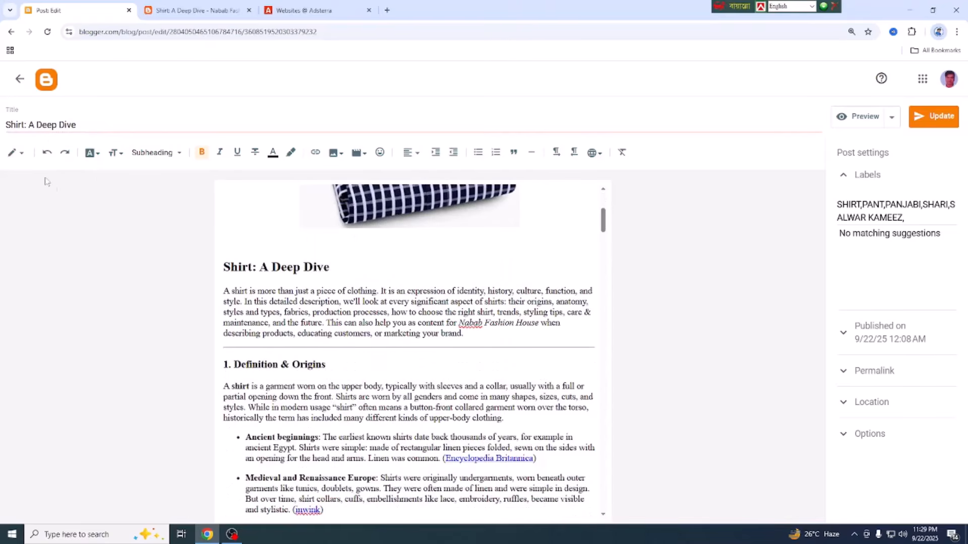
- Inspect the post's HTML source, and return to the compose view
click(22, 155)
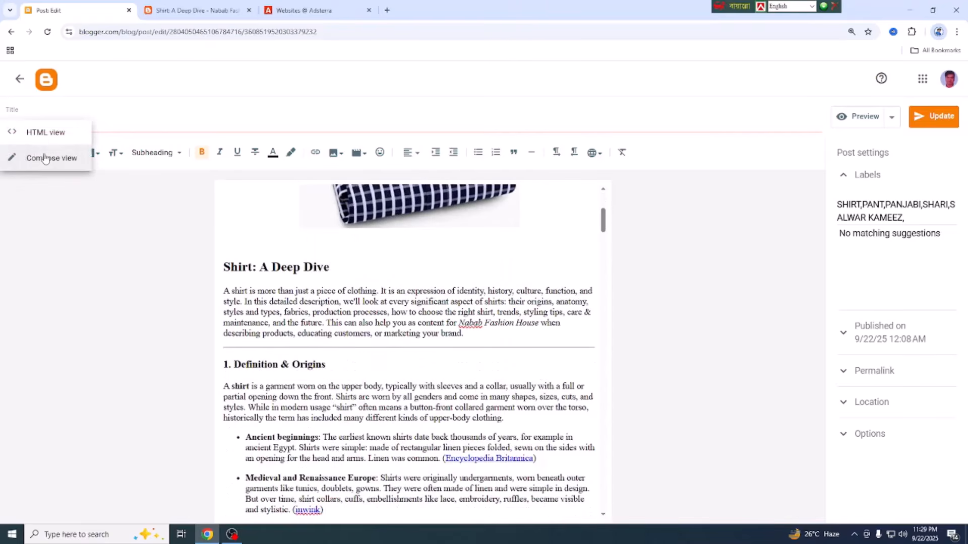
click(46, 134)
scroll(367, 397, down, 6)
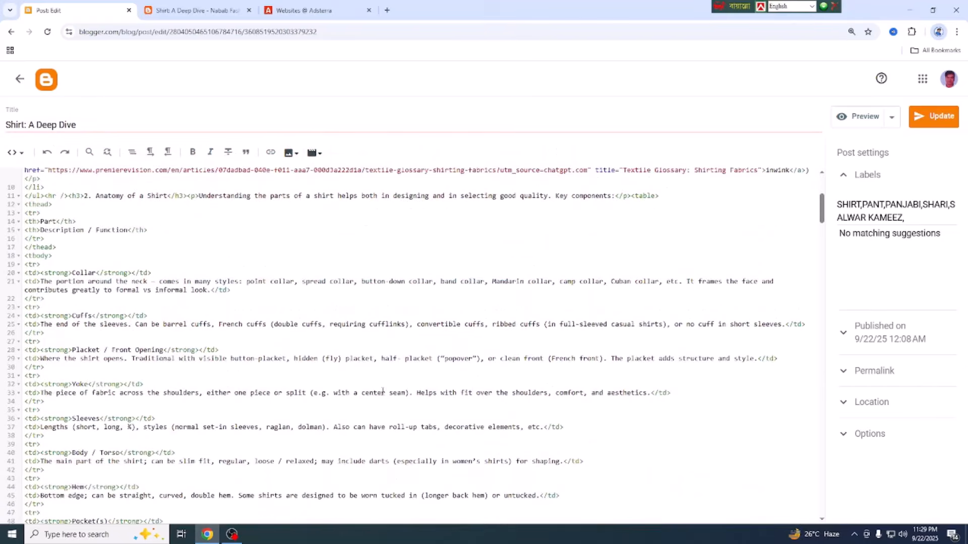
scroll(254, 401, up, 6)
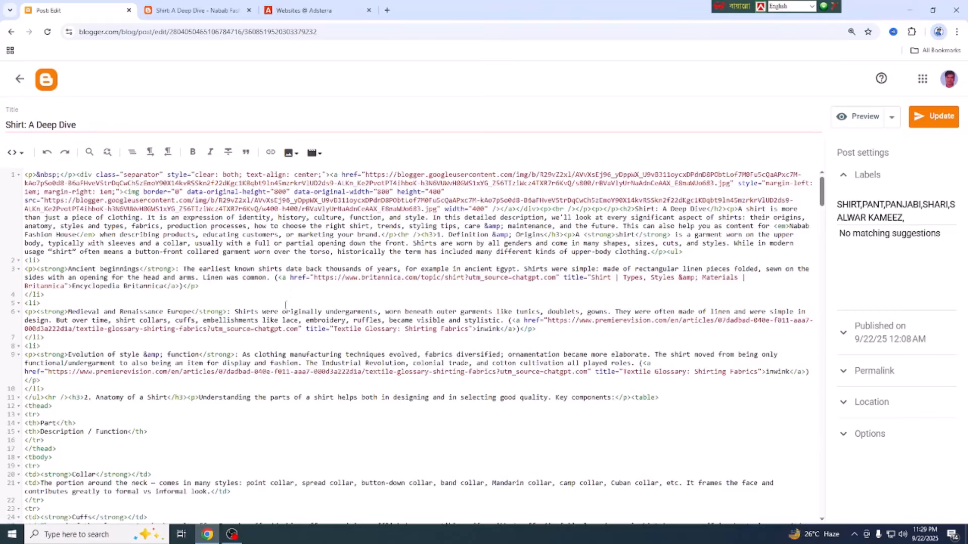
click(24, 153)
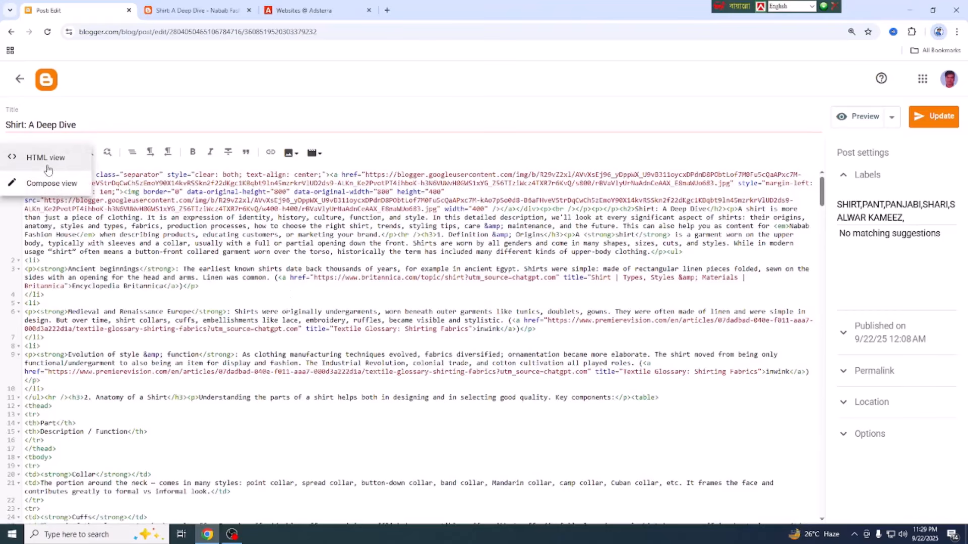
click(57, 189)
- Add the placeholder "ADS 1" on its own line above the "1. Definition & Origins" heading, and select its text for reuse
scroll(424, 364, down, 4)
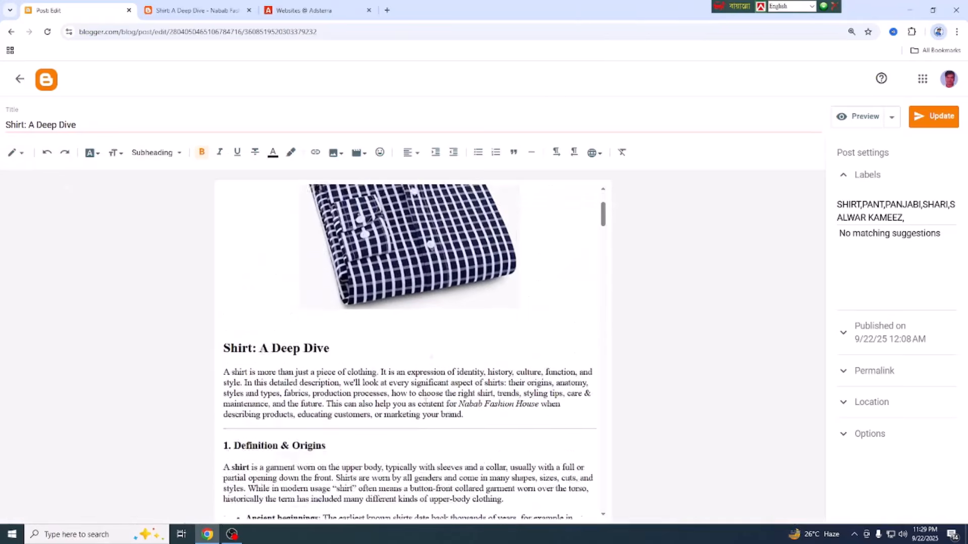
scroll(424, 364, down, 1)
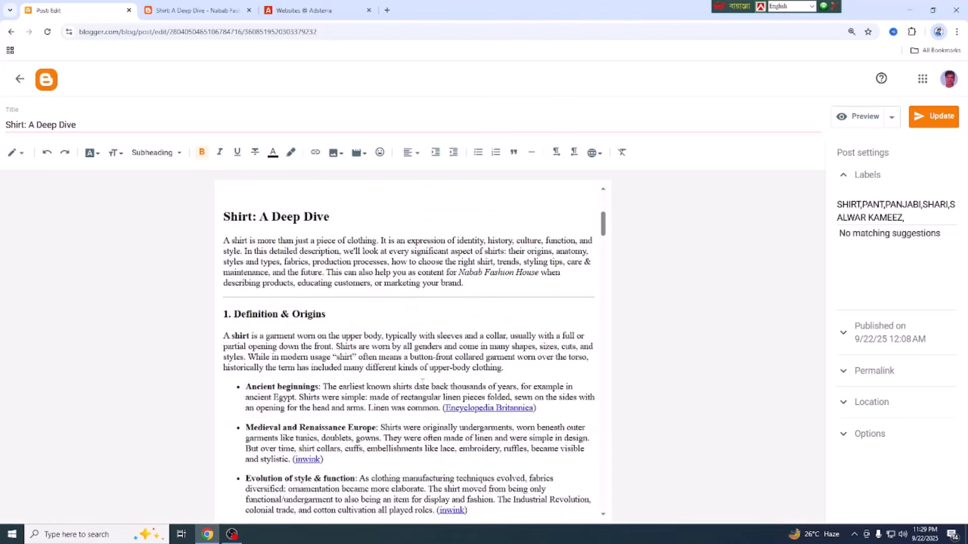
scroll(437, 412, down, 2)
scroll(418, 384, down, 4)
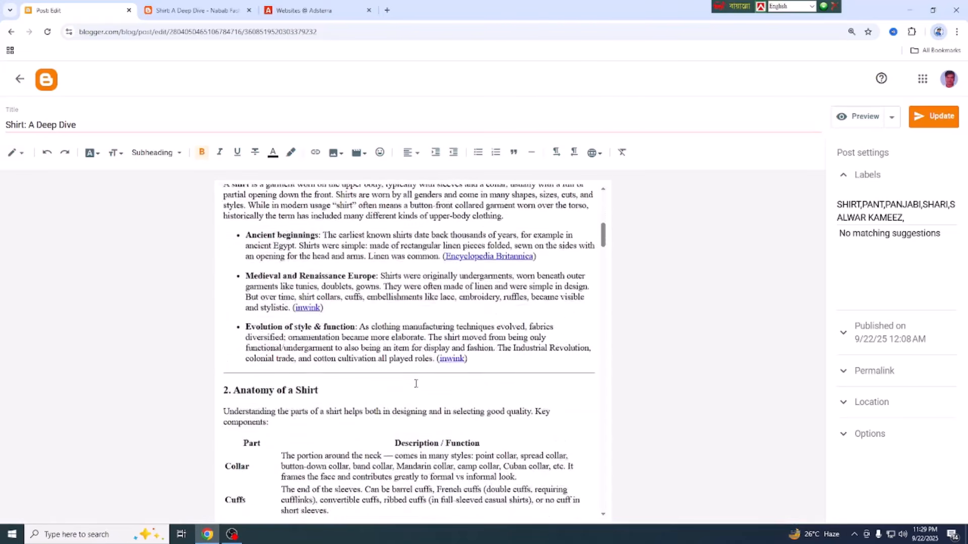
scroll(397, 396, up, 11)
scroll(338, 361, down, 4)
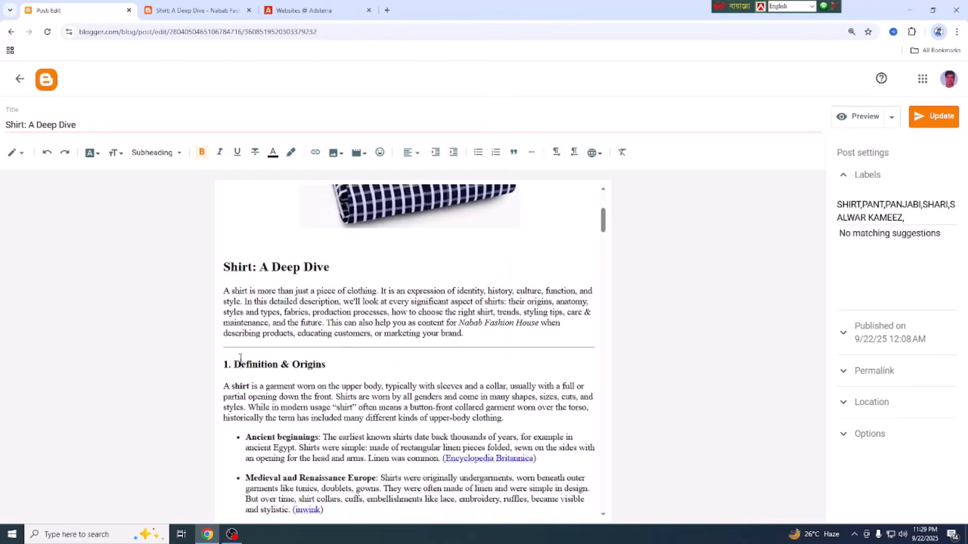
click(225, 363)
key(Return)
key(Return)
click(302, 363)
text(ADS 1)
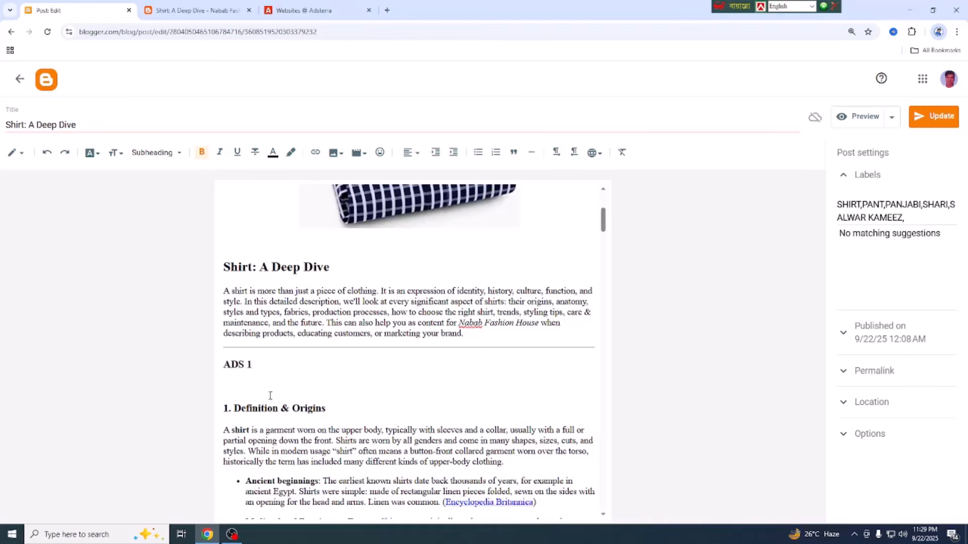
drag(275, 361, 211, 366)
- Insert an "ADS" placeholder on its own line above the "3. Fabrics & Weaves" heading
scroll(210, 367, down, 10)
scroll(274, 355, down, 3)
click(334, 279)
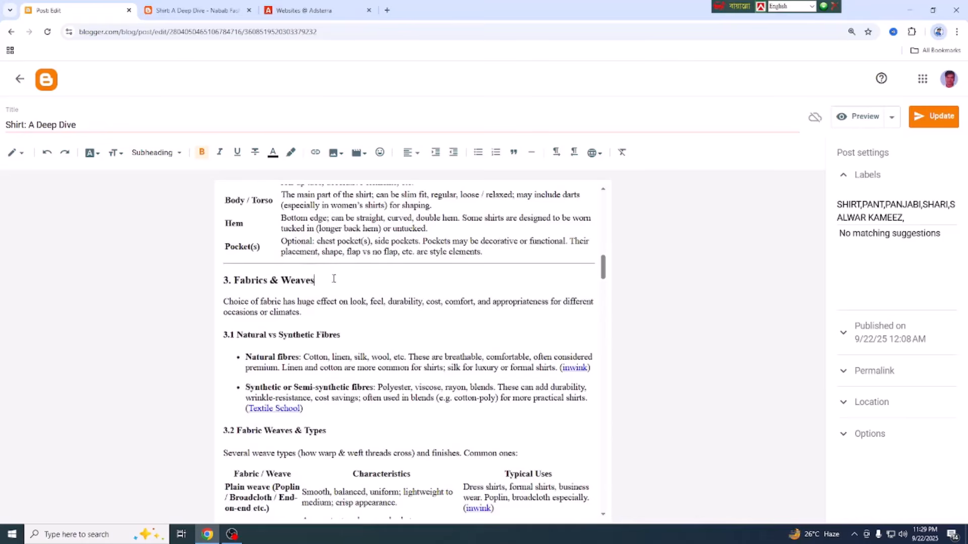
click(226, 280)
key(Return)
key(Return)
click(228, 280)
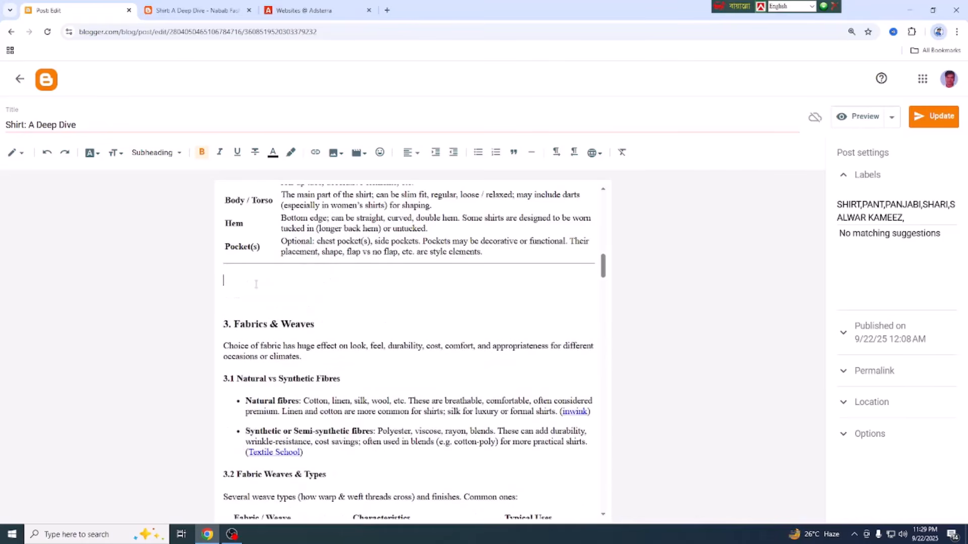
text(ADS 1)
key(BackSpace)
- Insert an "ADS" placeholder on its own line above the "5. Fit & Cut" heading
scroll(308, 286, down, 15)
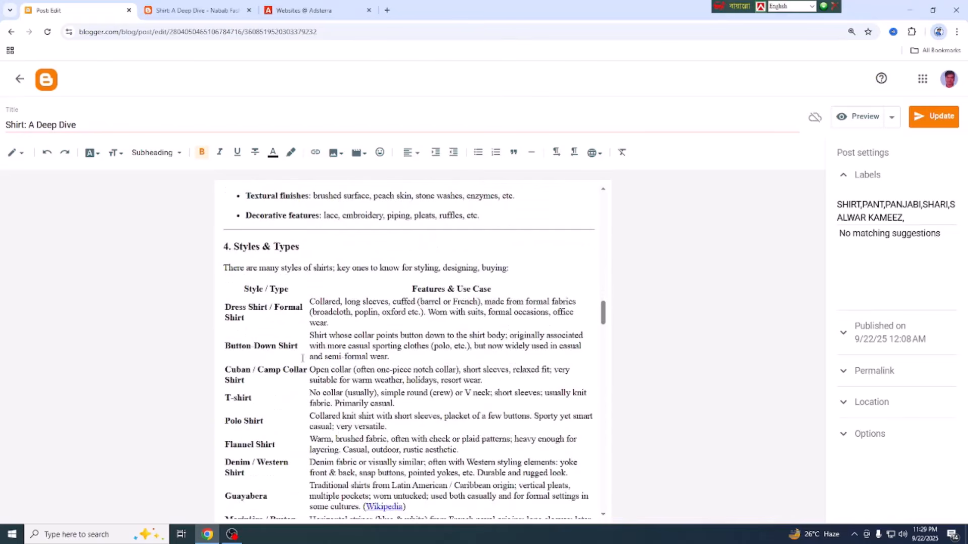
scroll(297, 358, down, 1)
scroll(290, 367, down, 4)
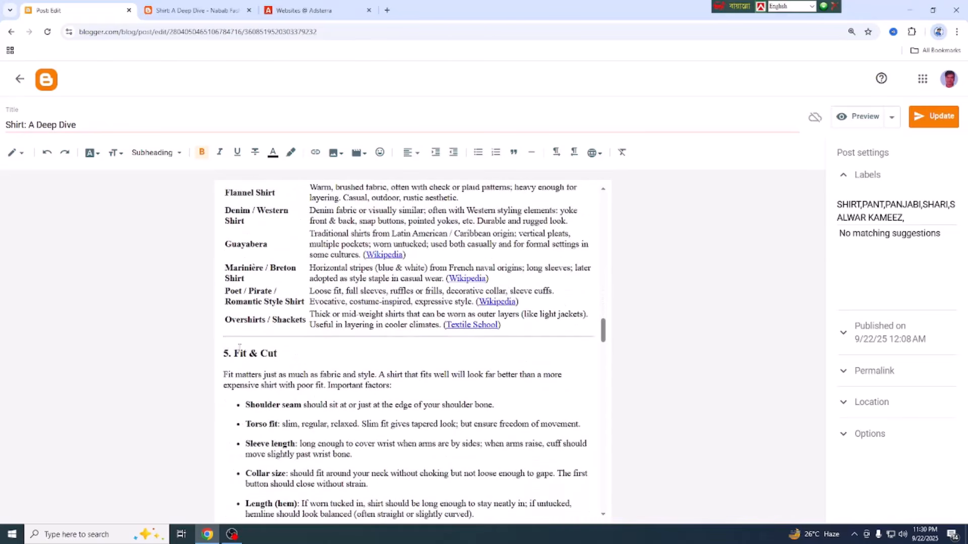
key(Return)
key(Return)
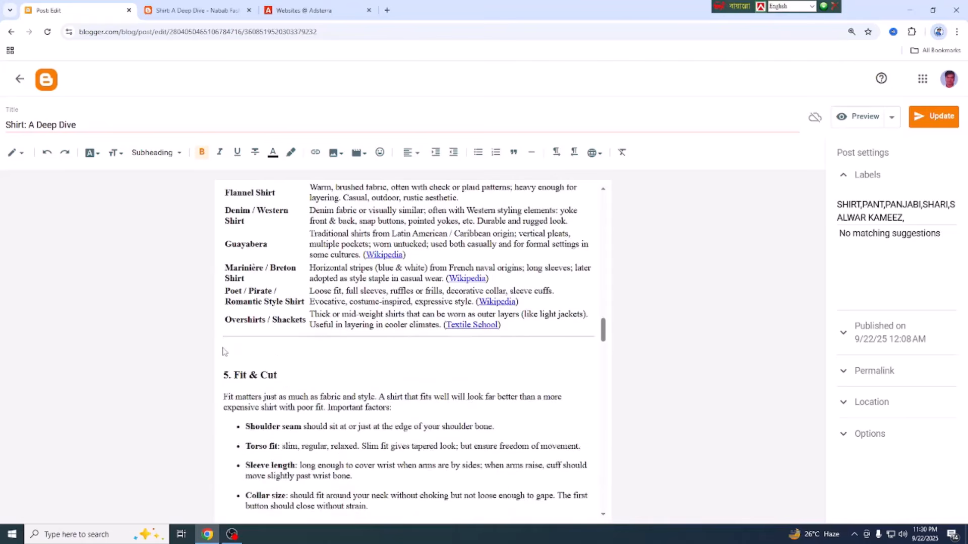
text(ADS 1)
key(BackSpace)
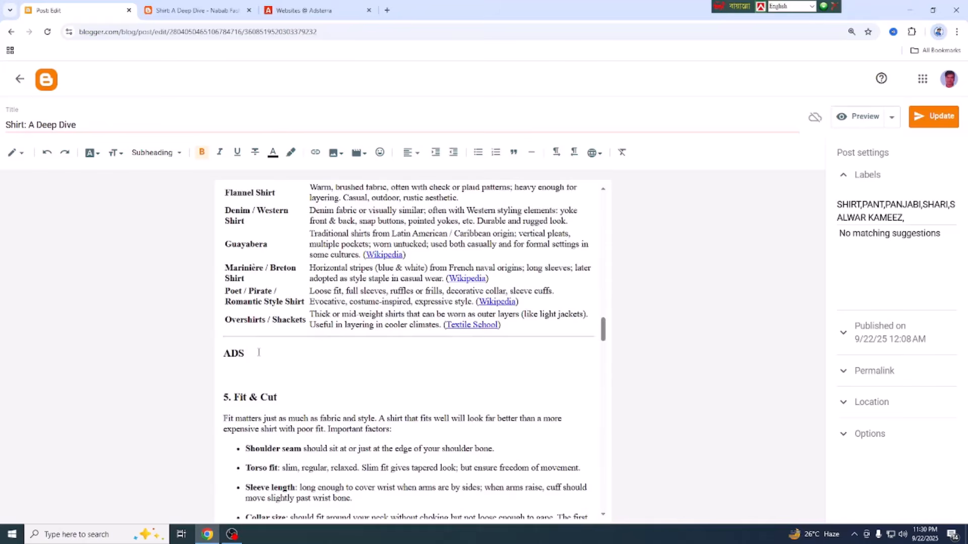
- Insert the placeholder "ADS 4" on its own line above the "10. Trends & Contemporary Issues" heading
scroll(296, 359, down, 12)
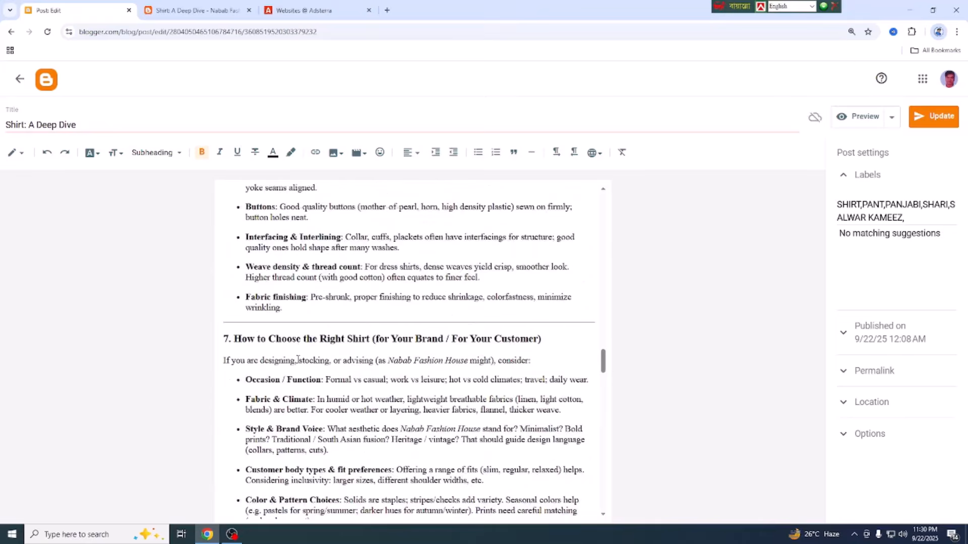
scroll(296, 361, down, 7)
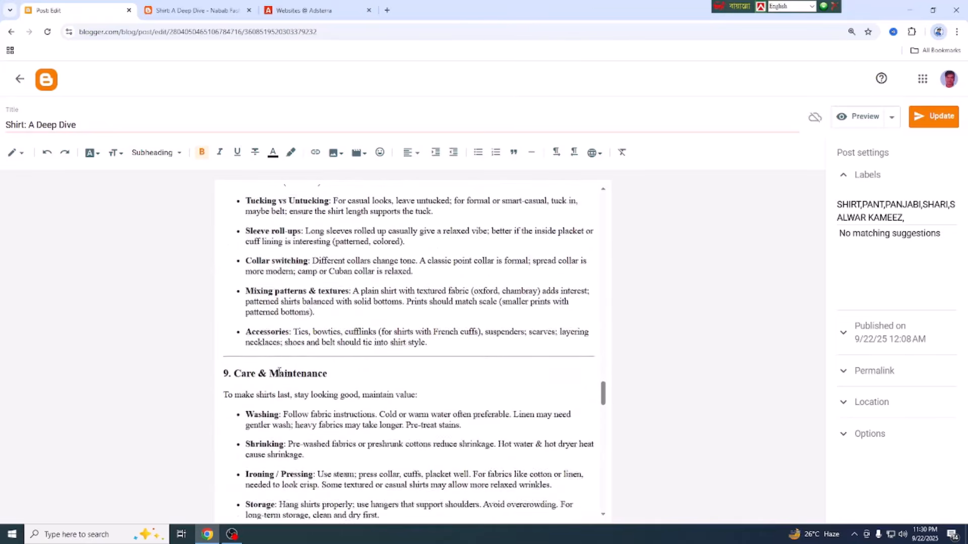
scroll(262, 377, down, 4)
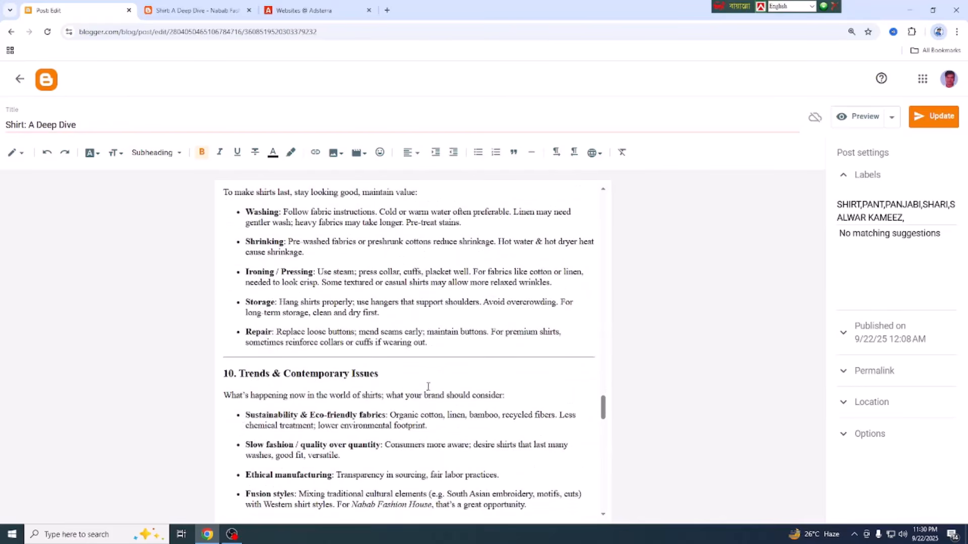
click(225, 376)
key(Return)
key(Return)
key(Up)
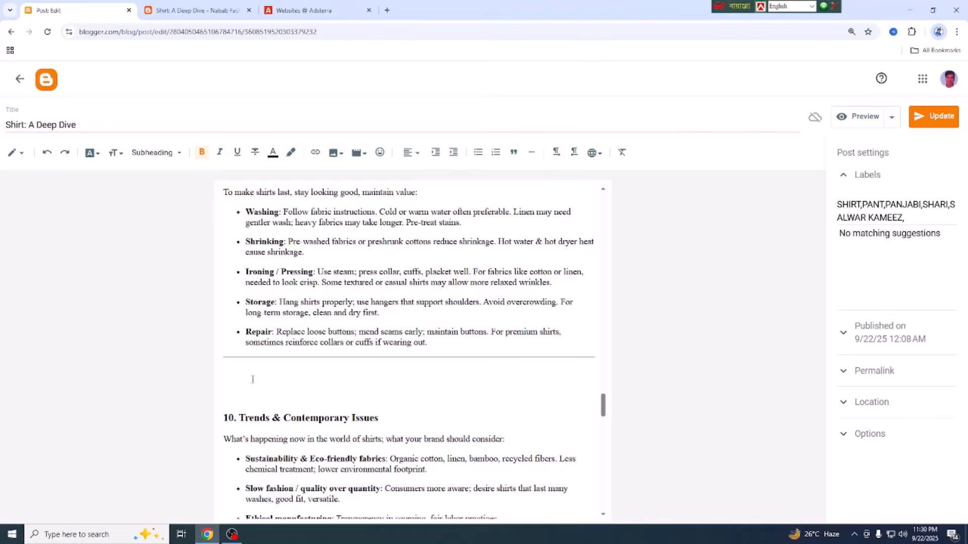
text(ADS 1)
key(BackSpace)
text(4)
- Insert the placeholder "ADS 5" on its own line above the "Conclusion" heading
scroll(356, 395, down, 8)
scroll(356, 395, down, 15)
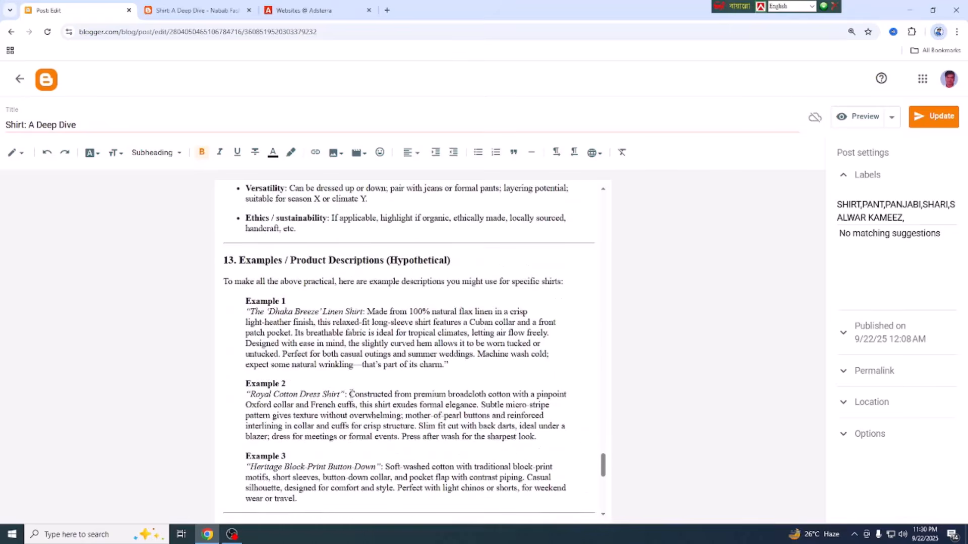
scroll(336, 399, down, 4)
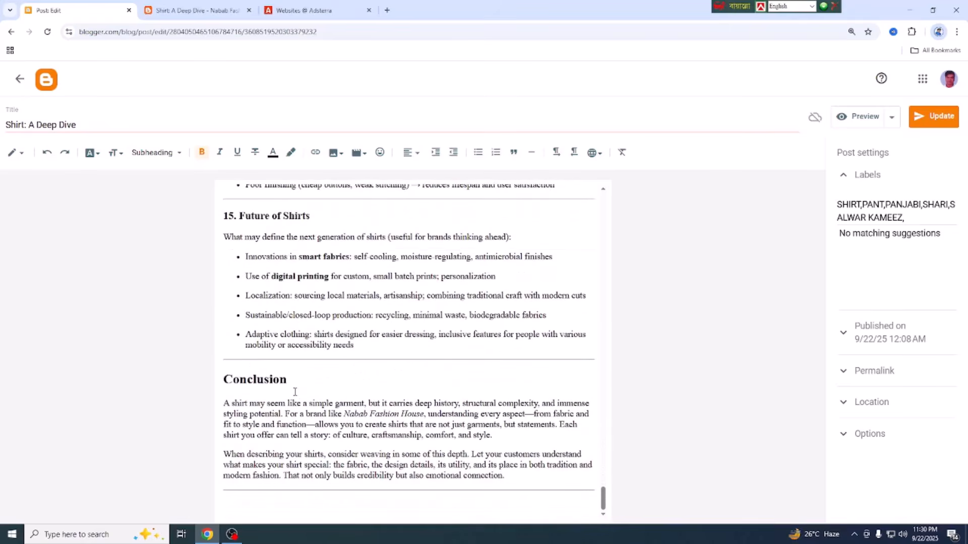
click(227, 379)
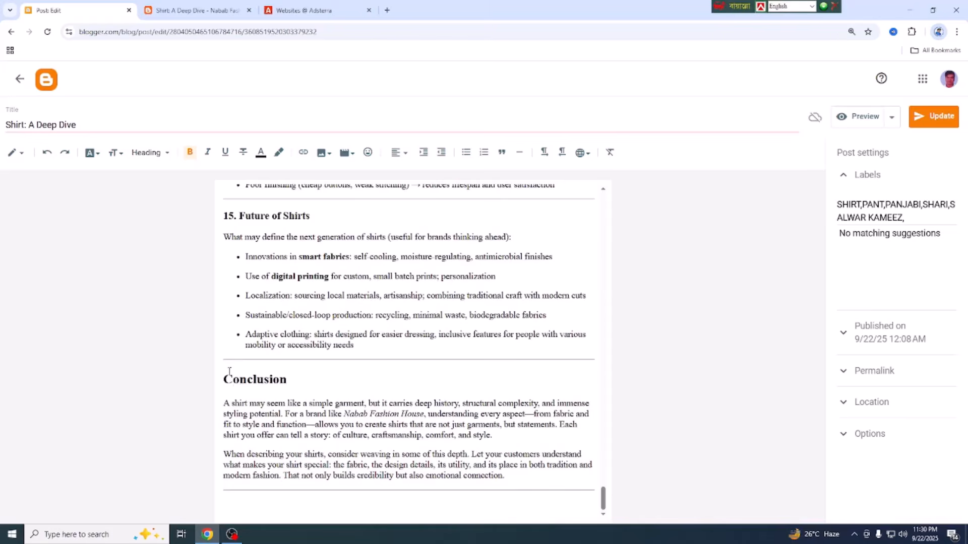
key(Return)
key(Return)
click(244, 378)
text(ADS 1)
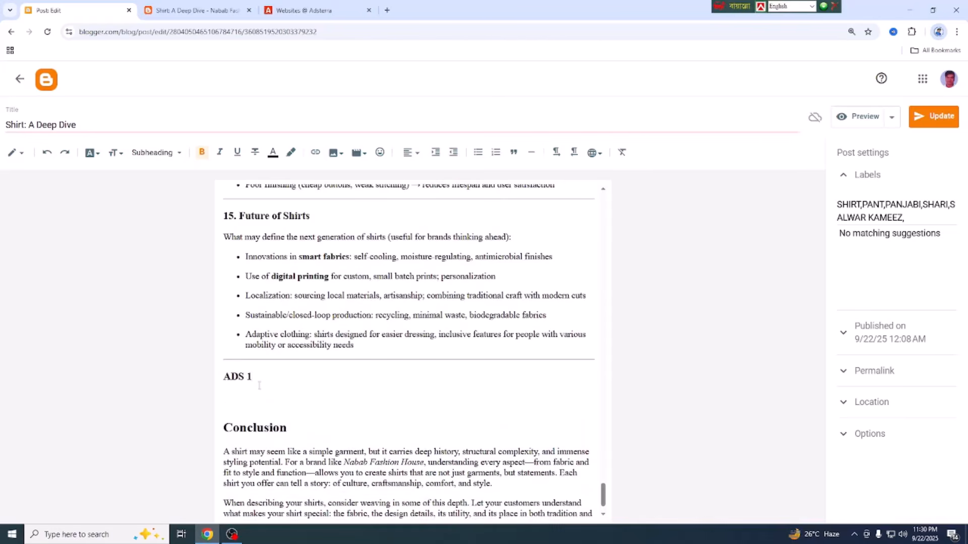
text(5)
scroll(333, 356, up, 7)
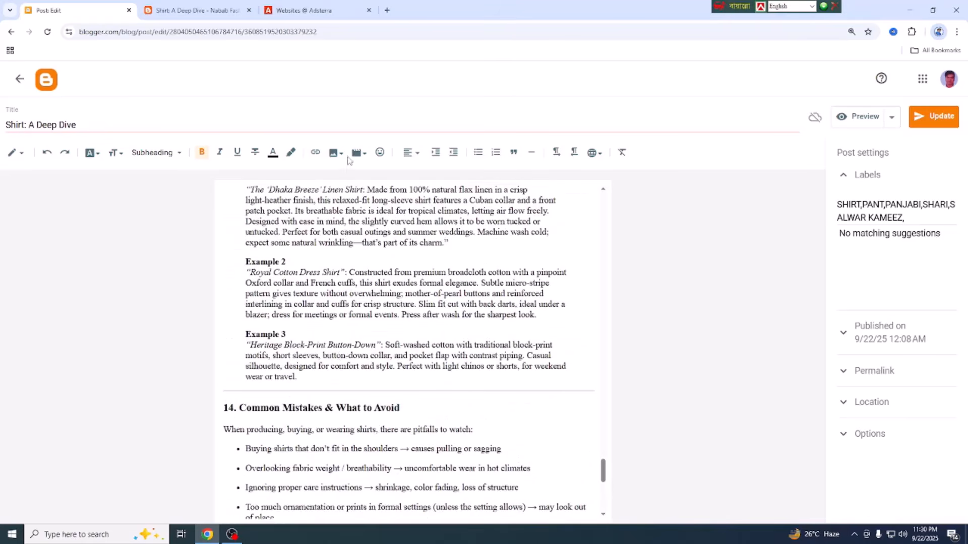
scroll(349, 386, up, 10)
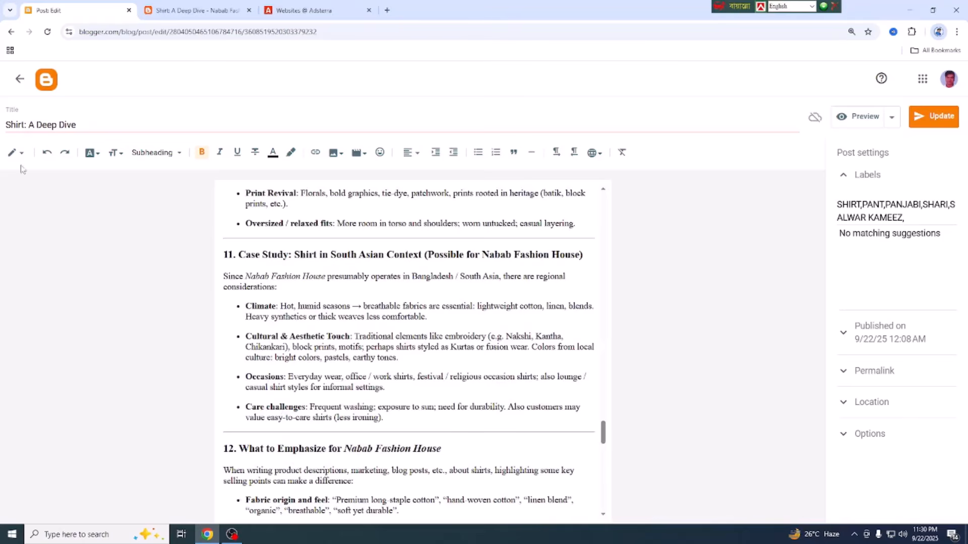
- Show the post's HTML source and find the "ADS 1" placeholder in it
click(15, 154)
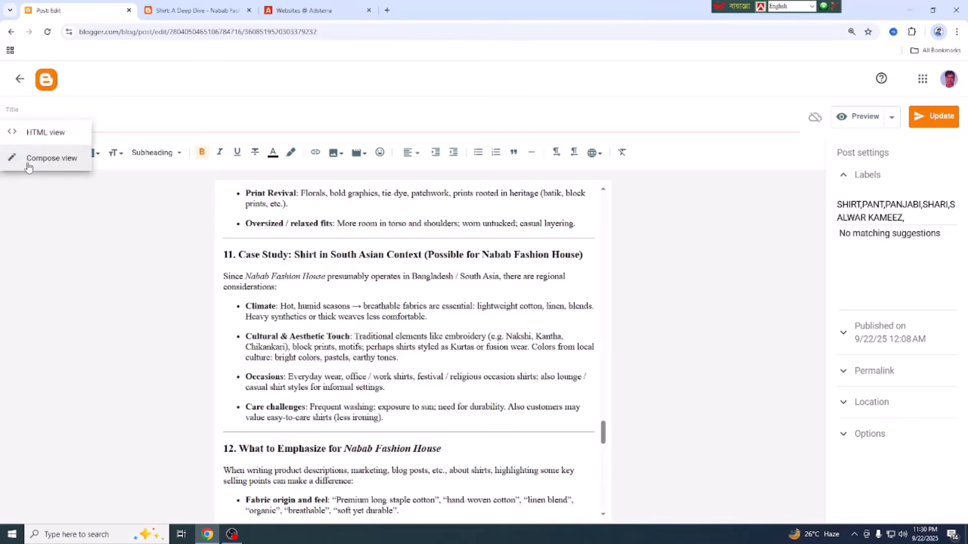
click(46, 133)
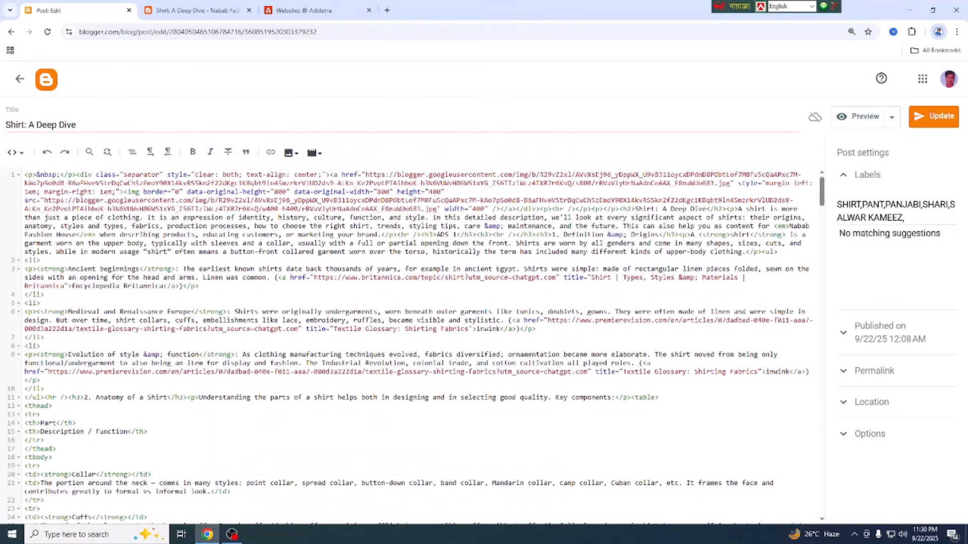
scroll(328, 338, down, 4)
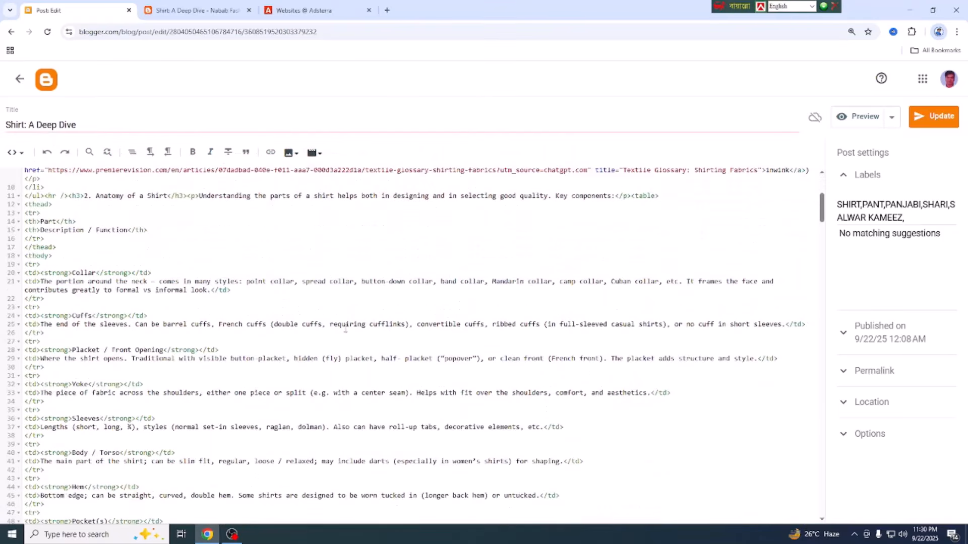
scroll(442, 339, up, 4)
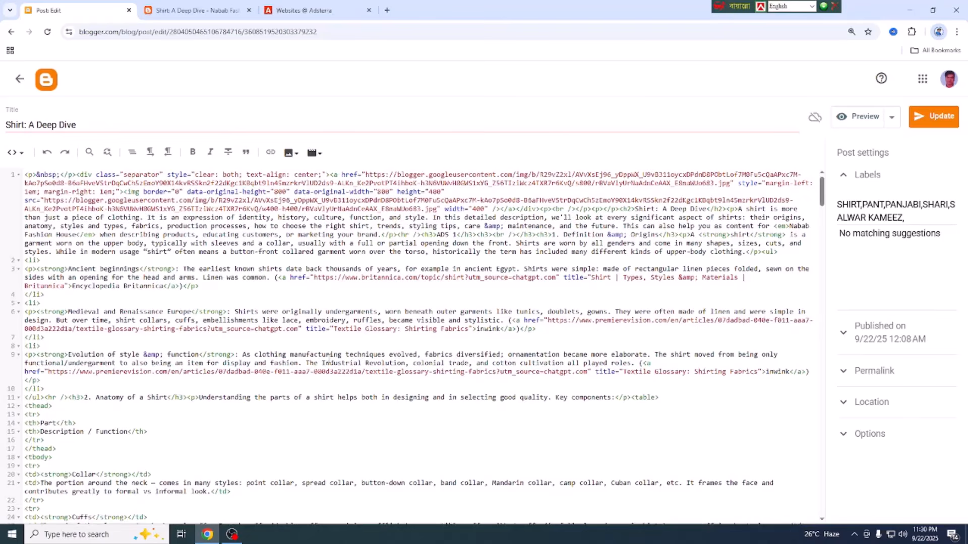
click(89, 153)
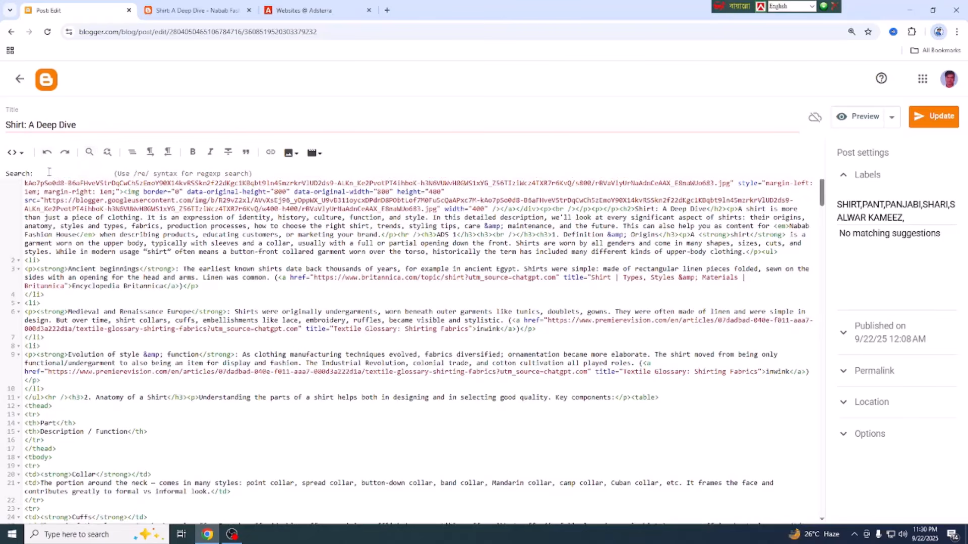
text(A)
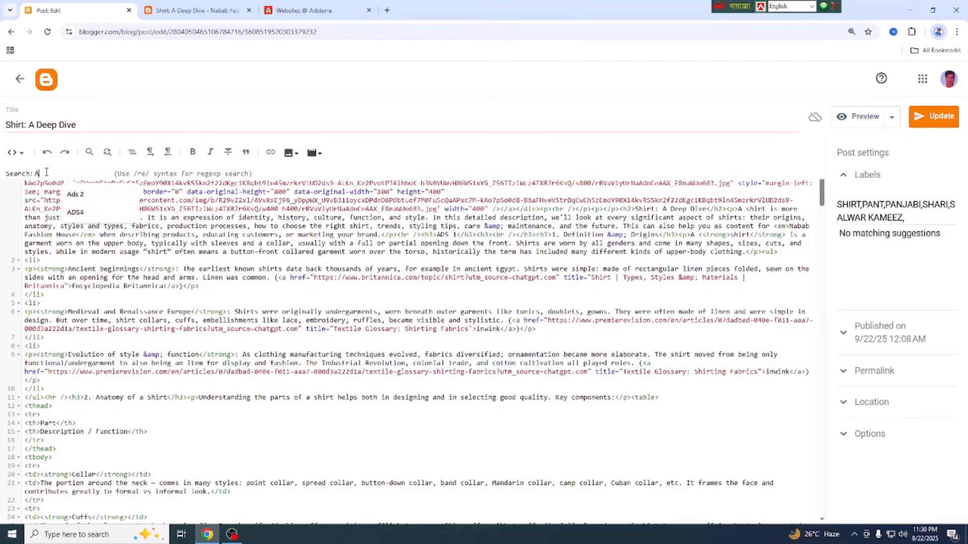
text(DS 1)
key(Return)
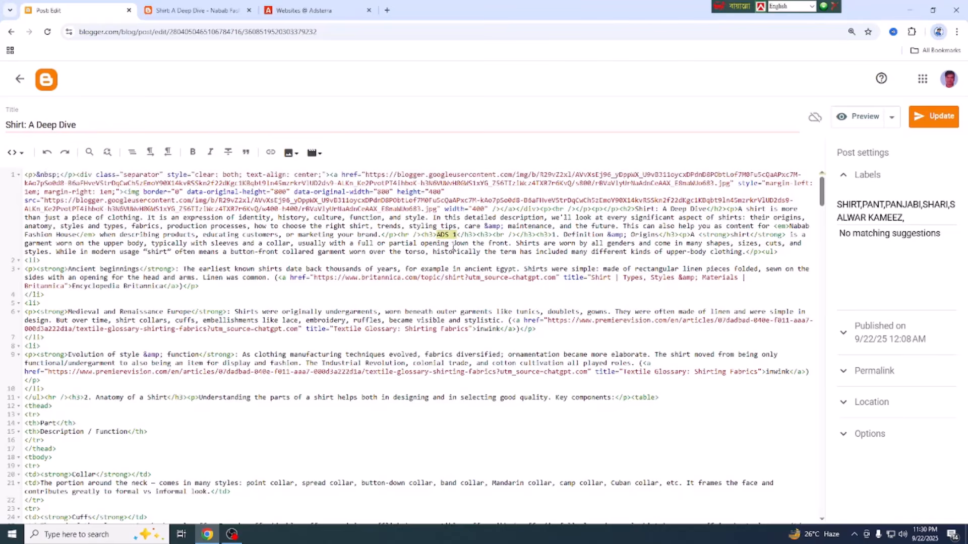
- Copy the Native Banner code for onlinemakemoneybdt.blogspot.com from Adsterra and replace the "ADS 1" placeholder in the Blogger post's HTML with it
click(319, 11)
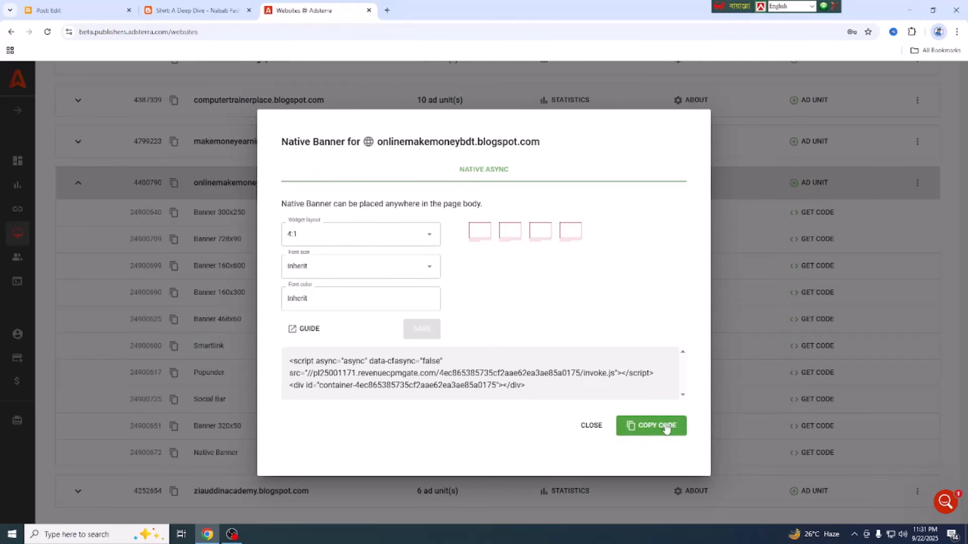
click(666, 428)
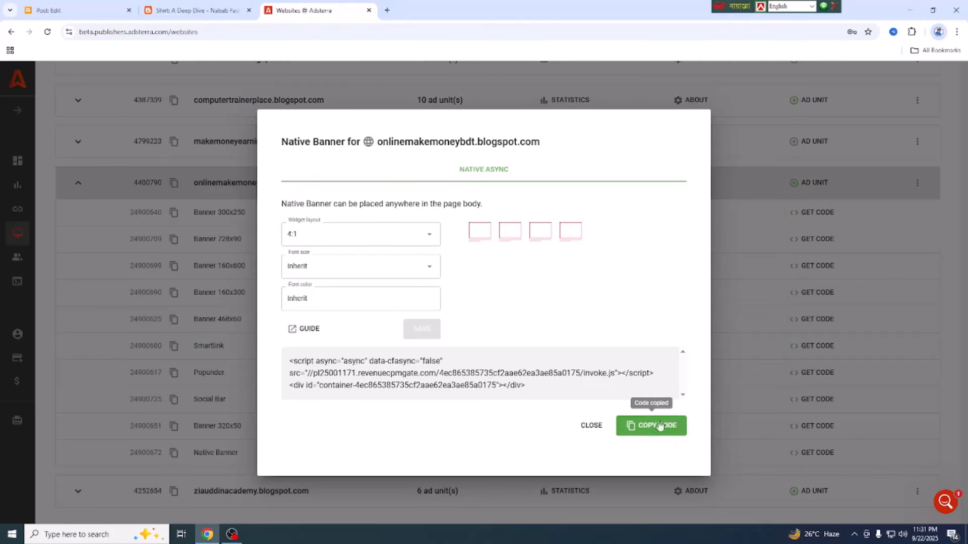
click(192, 13)
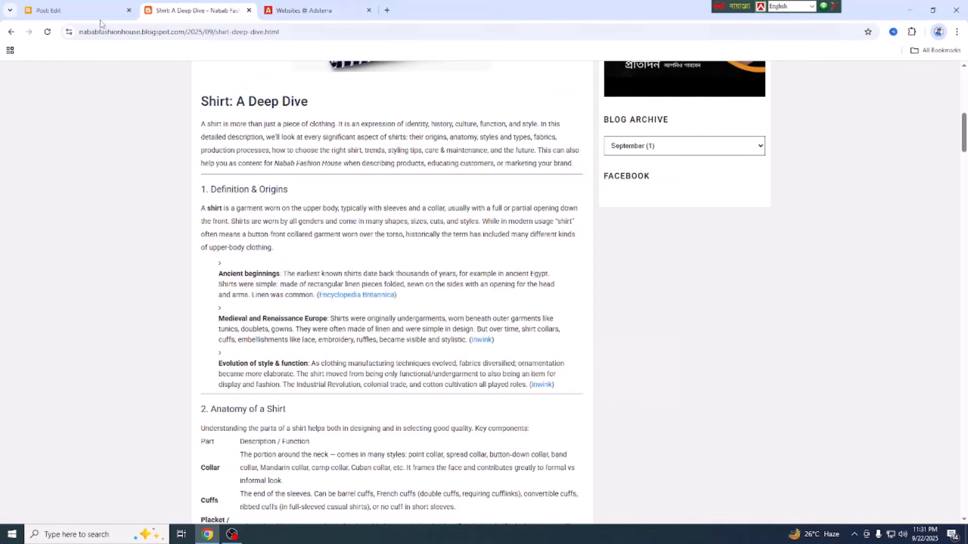
click(88, 11)
drag(457, 236, 440, 236)
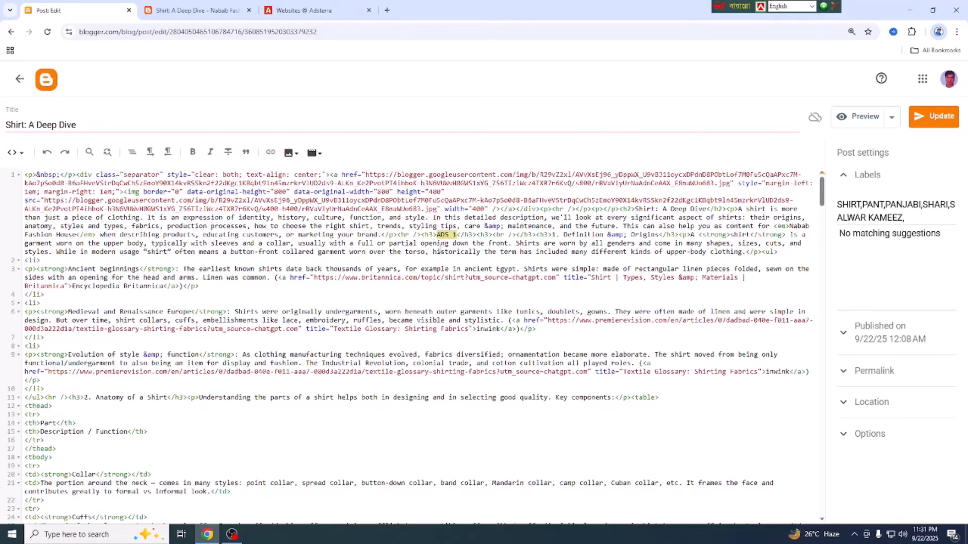
key(ctrl+v)
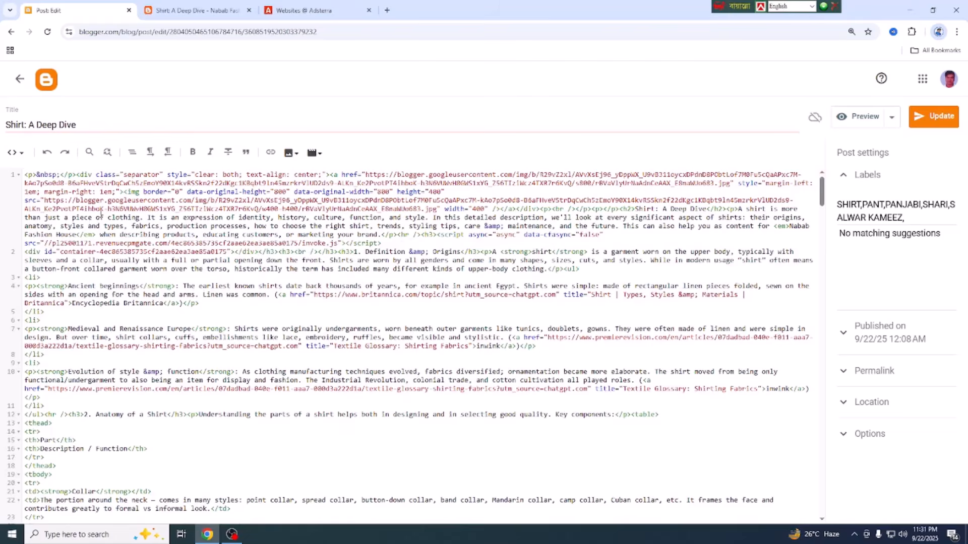
- Find the "ADS 2" placeholder in the HTML and replace it with the copied Native Banner code
click(89, 152)
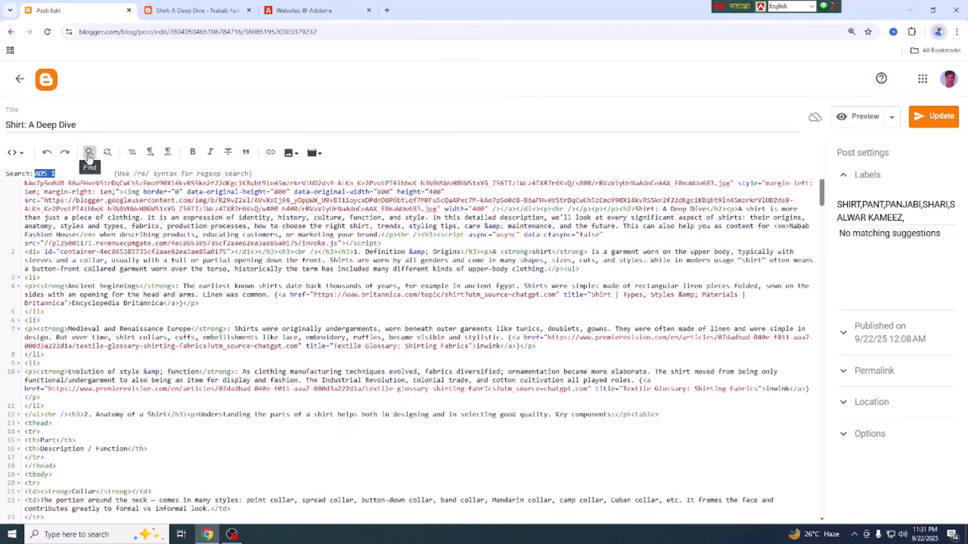
click(60, 172)
key(BackSpace)
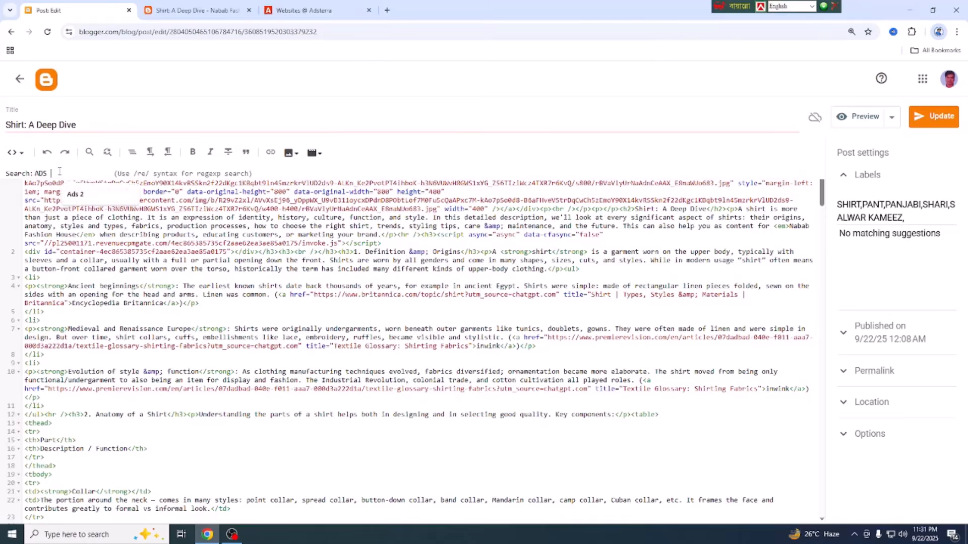
key(Return)
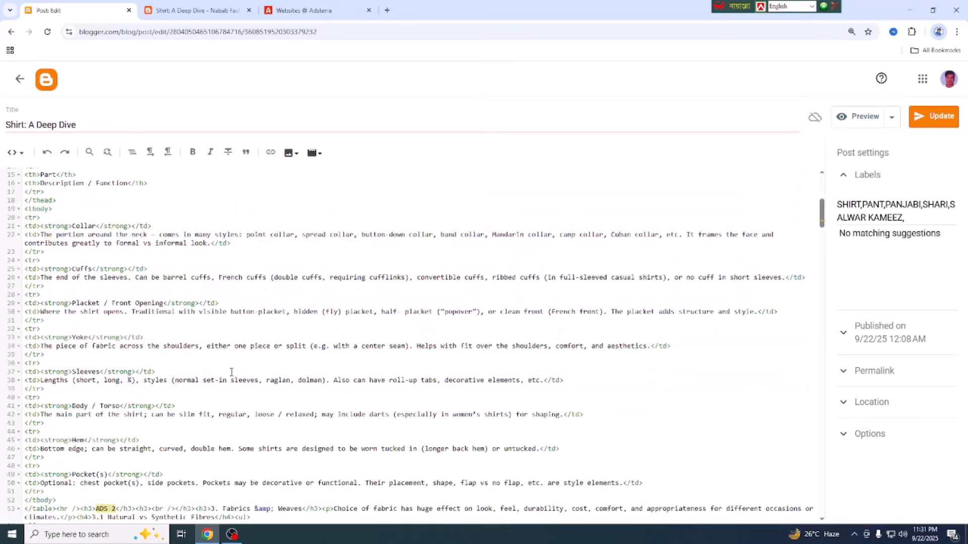
scroll(229, 373, down, 4)
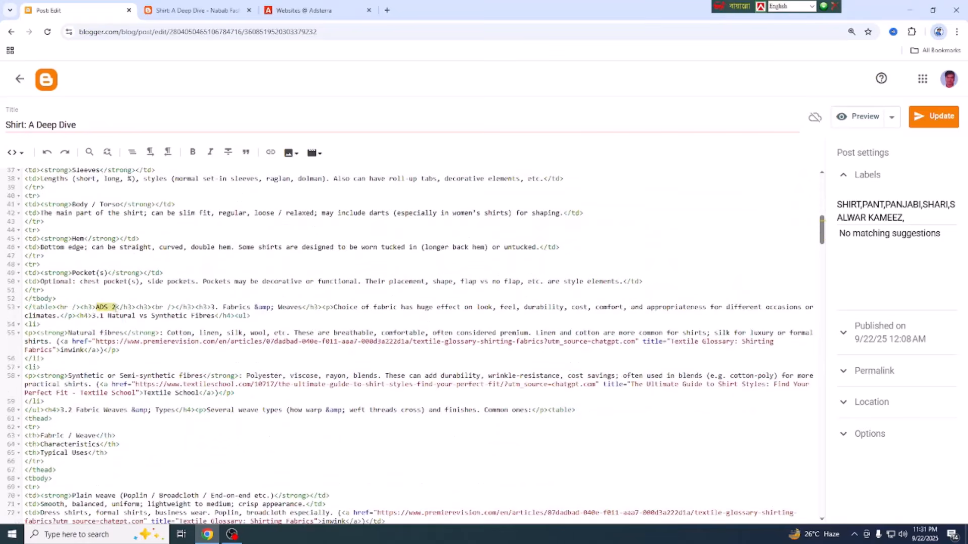
key(ctrl+v)
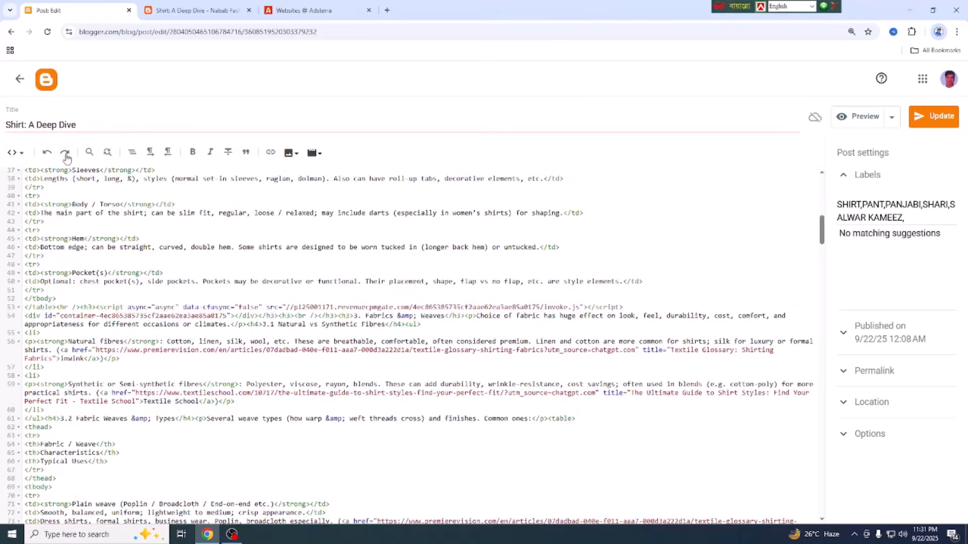
- Find the "ADS 3" placeholder in the post's HTML
click(89, 152)
click(57, 174)
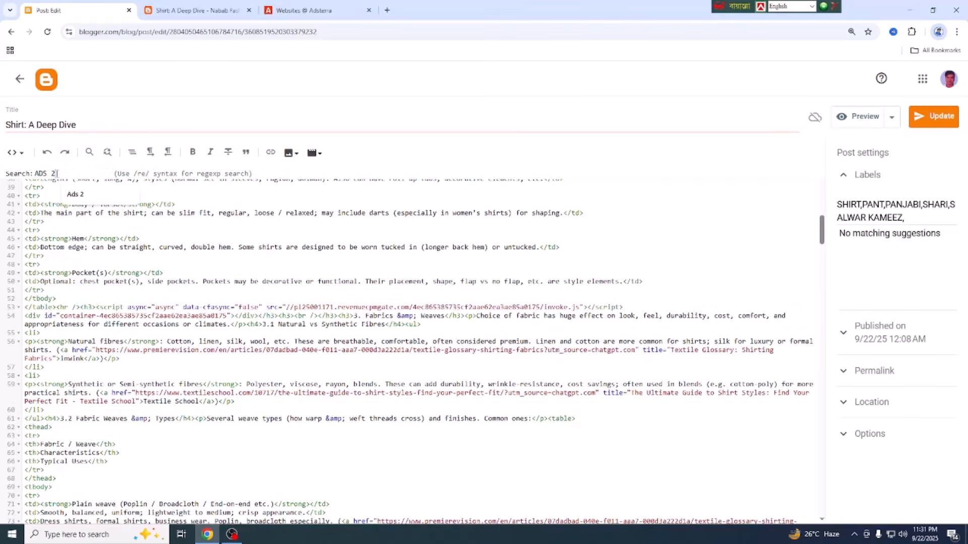
text(3)
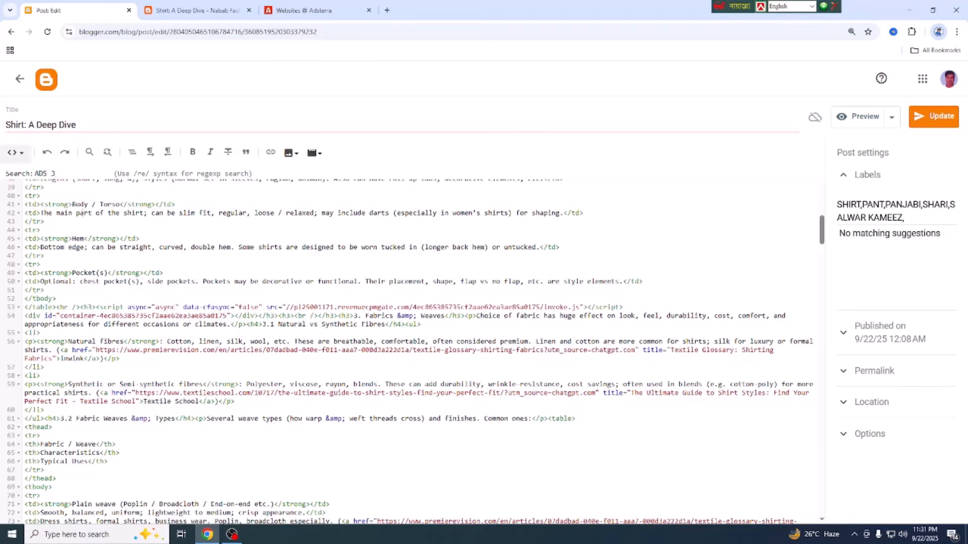
key(Return)
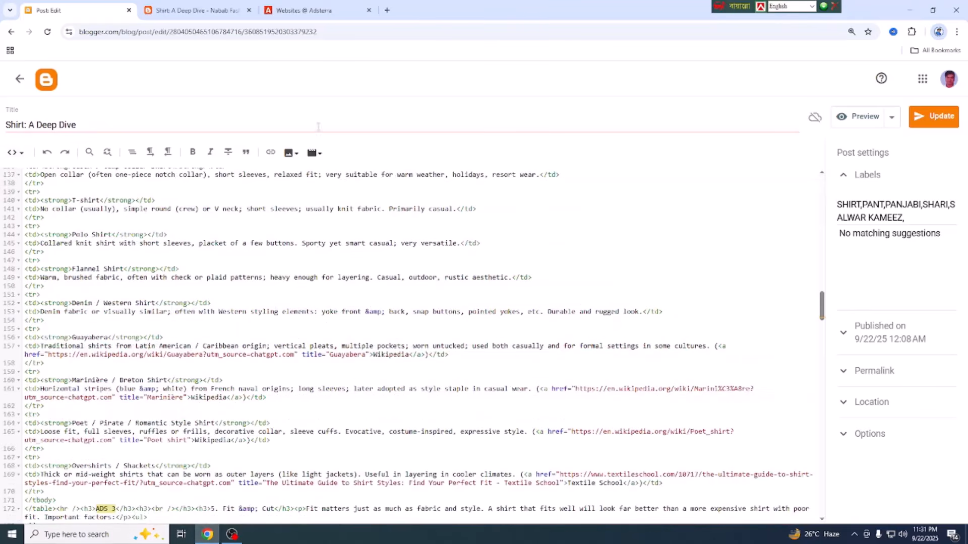
- Copy the Banner 160x600 code for onlinemakemoneybdt.blogspot.com from Adsterra and replace the "ADS 3" placeholder in the Blogger post's HTML with it
click(304, 11)
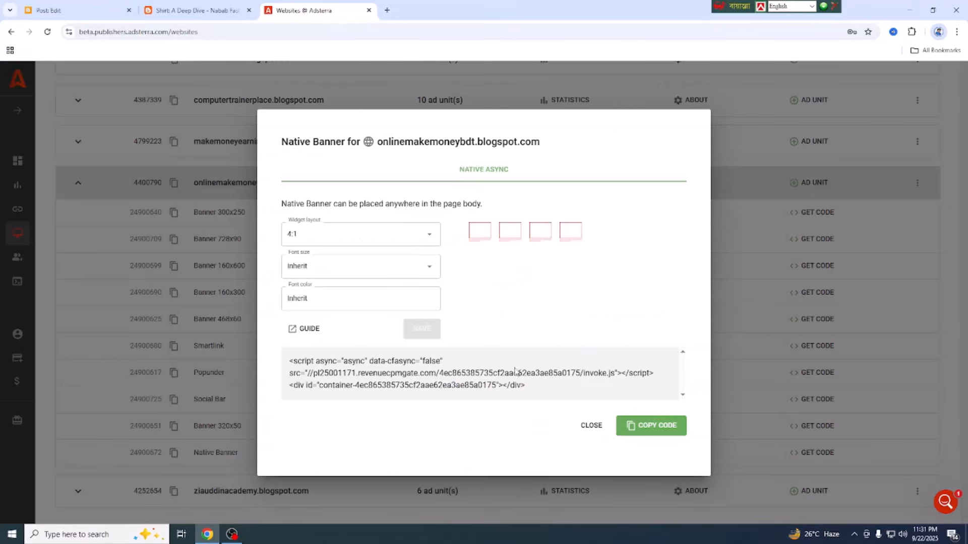
click(591, 426)
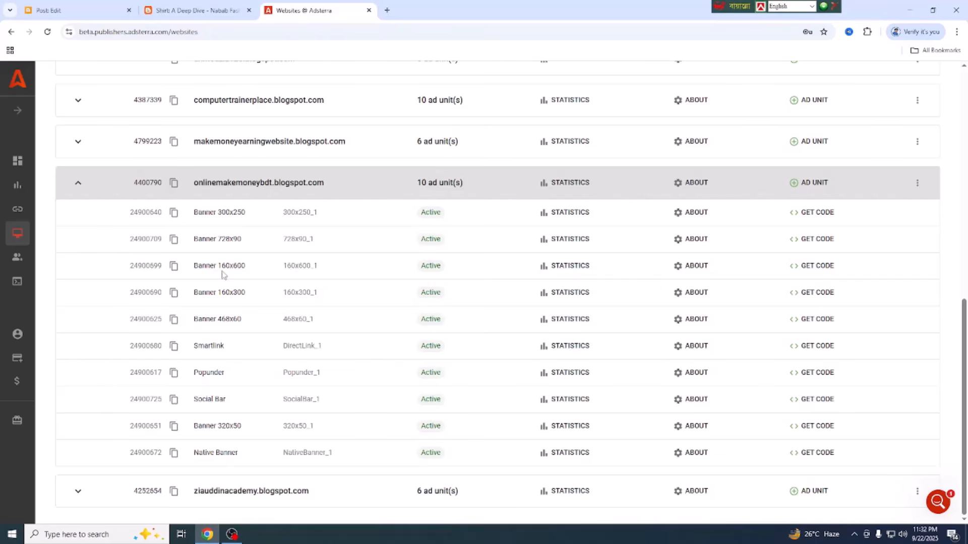
click(804, 273)
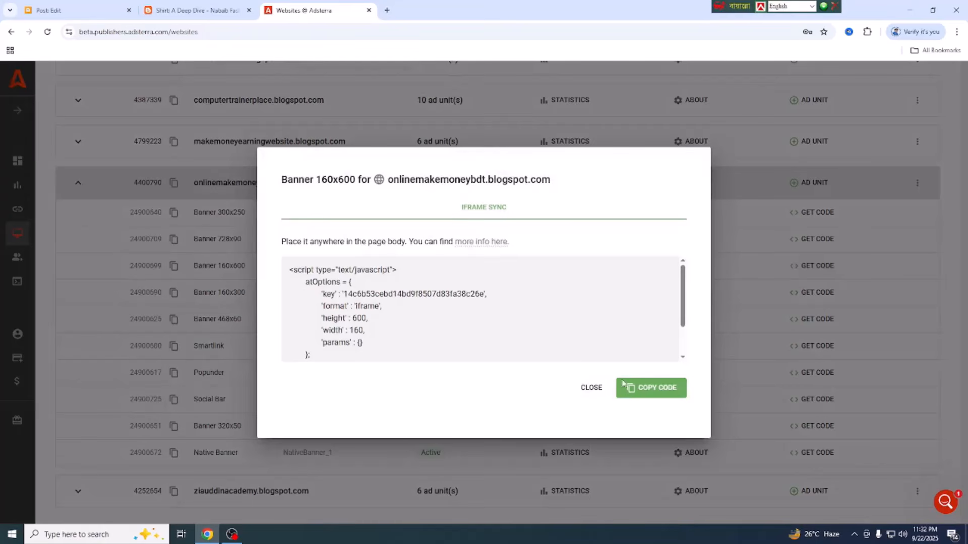
click(652, 393)
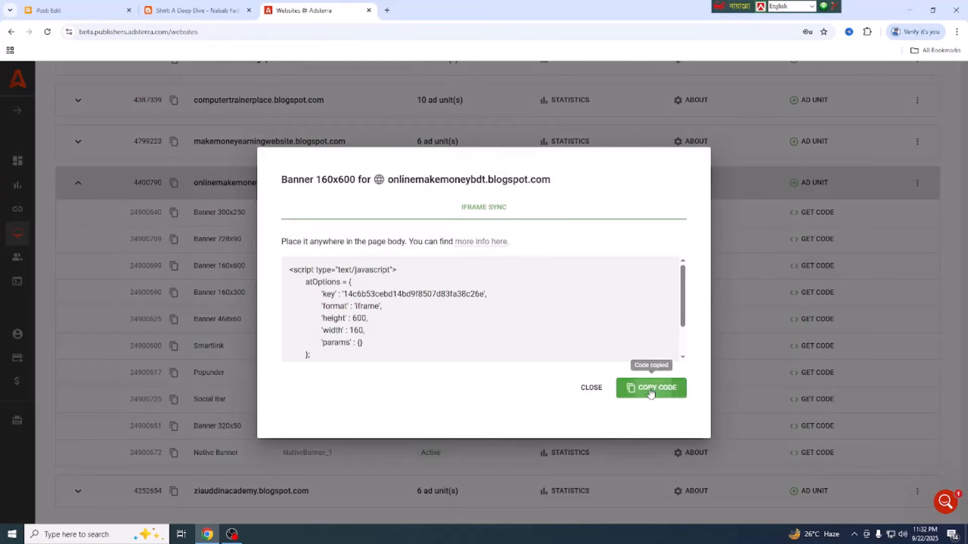
click(173, 11)
click(55, 11)
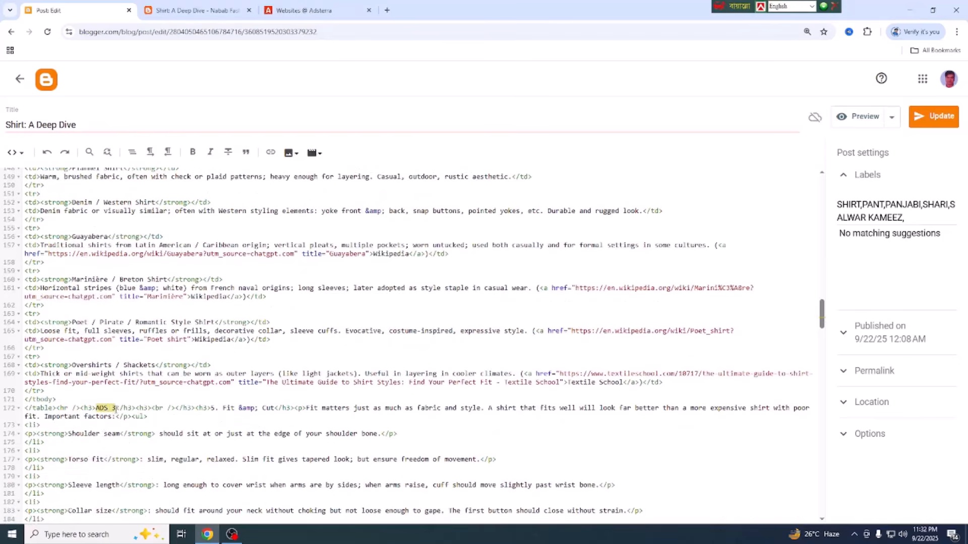
key(ctrl+v)
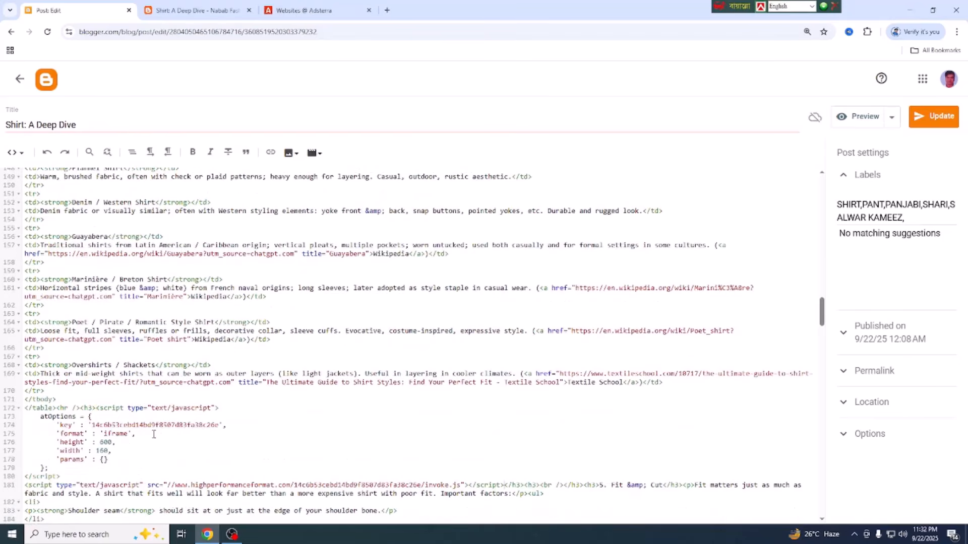
- Find the "ADS 4" placeholder in the HTML and replace it with the copied Banner 160x600 code
click(90, 152)
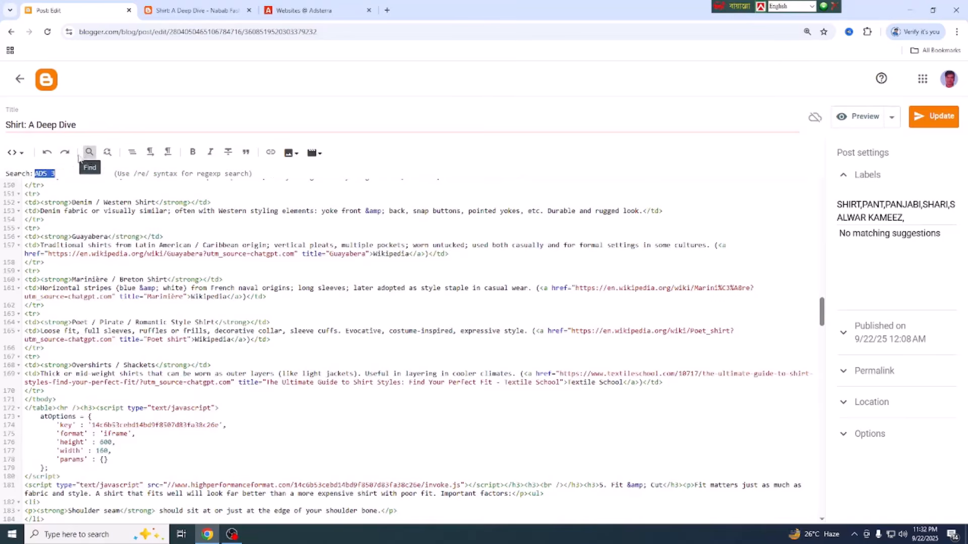
click(54, 172)
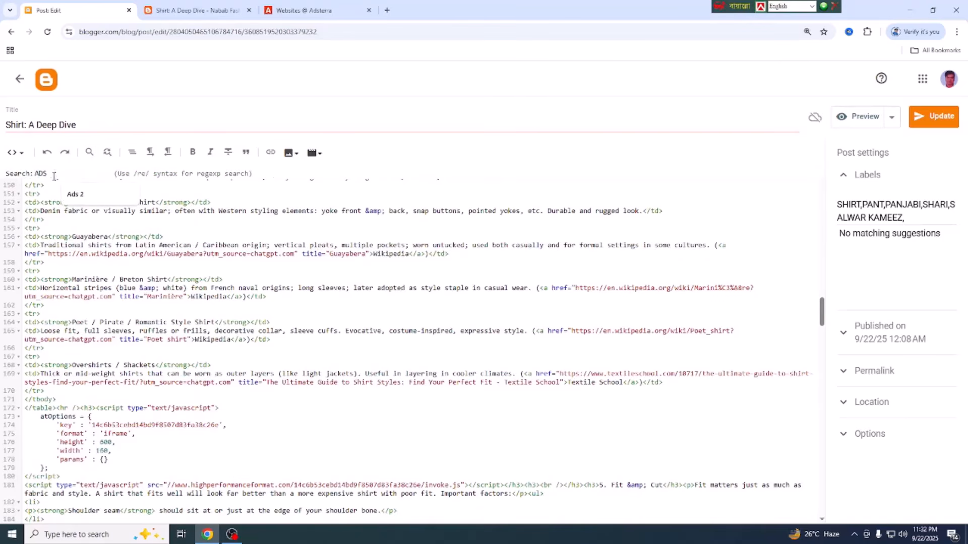
text(4)
key(Return)
scroll(193, 234, down, 3)
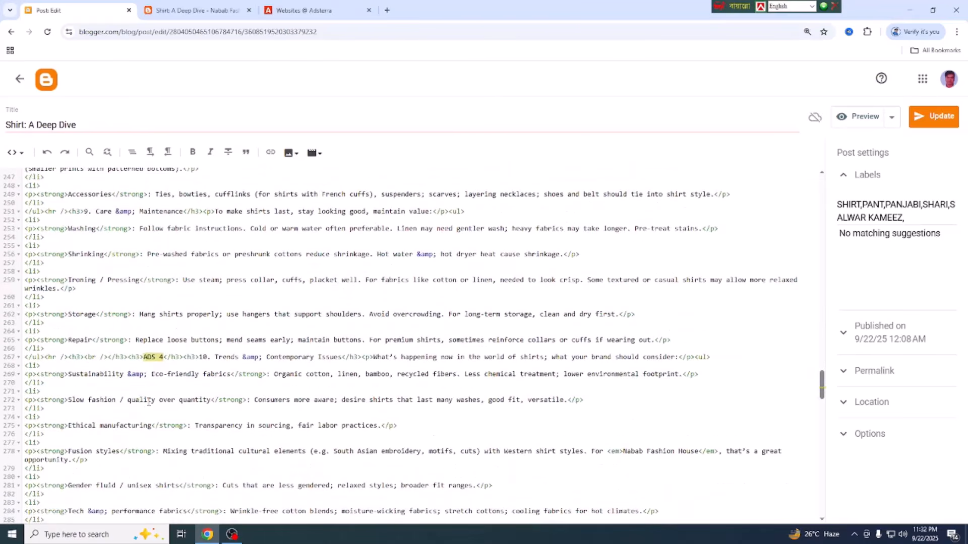
key(ctrl+v)
- Switch to Adsterra and copy the Banner 728x90 code for onlinemakemoneybdt.blogspot.com
click(318, 10)
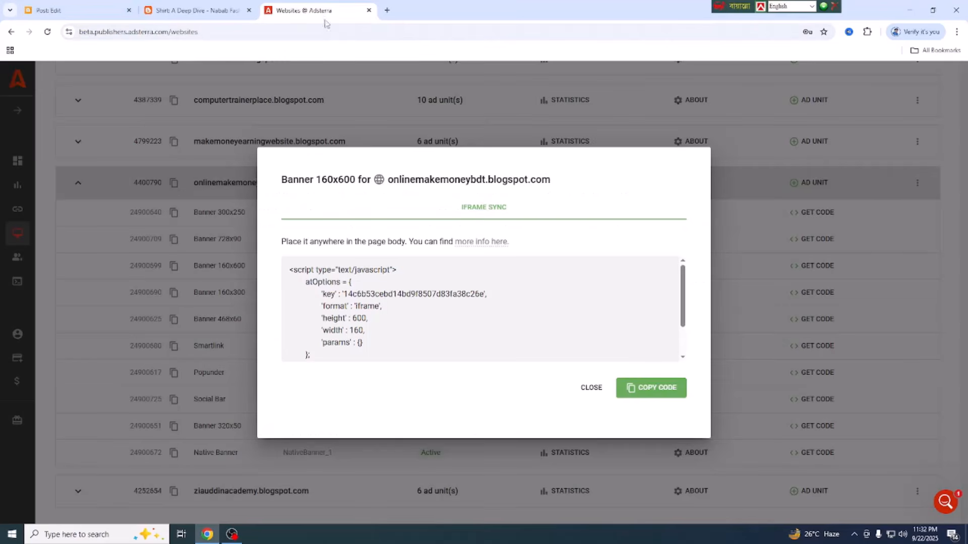
click(591, 388)
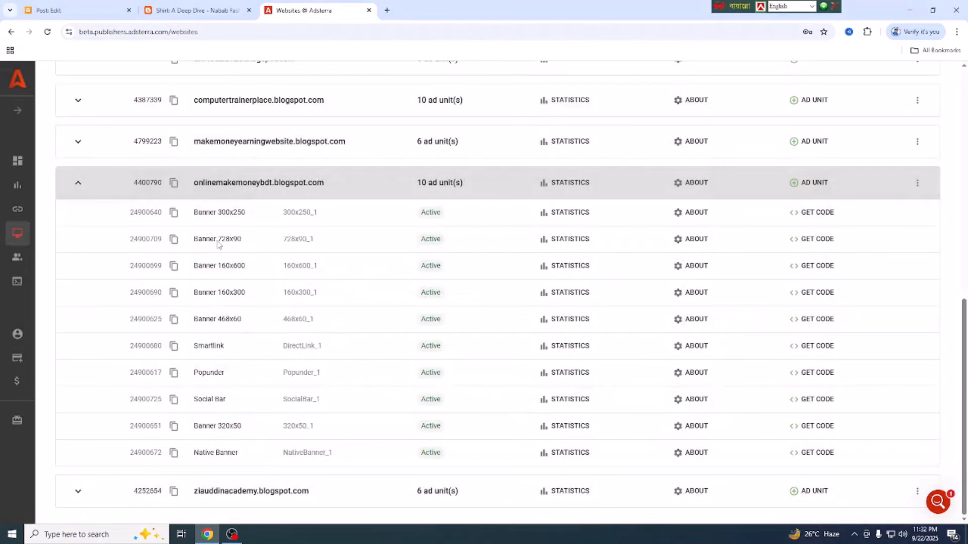
click(804, 240)
click(643, 389)
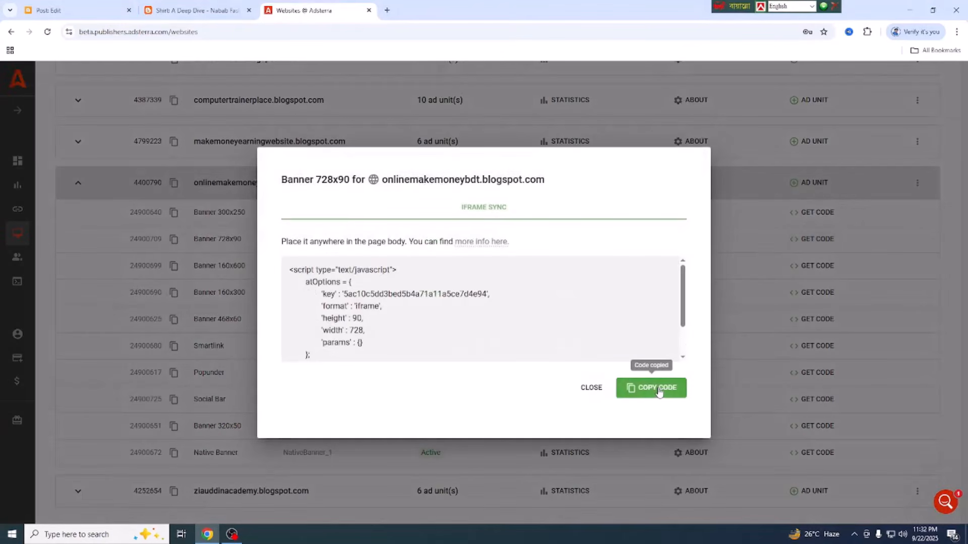
- Return to the Blogger post editor, find the "ADS 5" placeholder in the HTML and replace it with the copied Banner 728x90 code
click(71, 15)
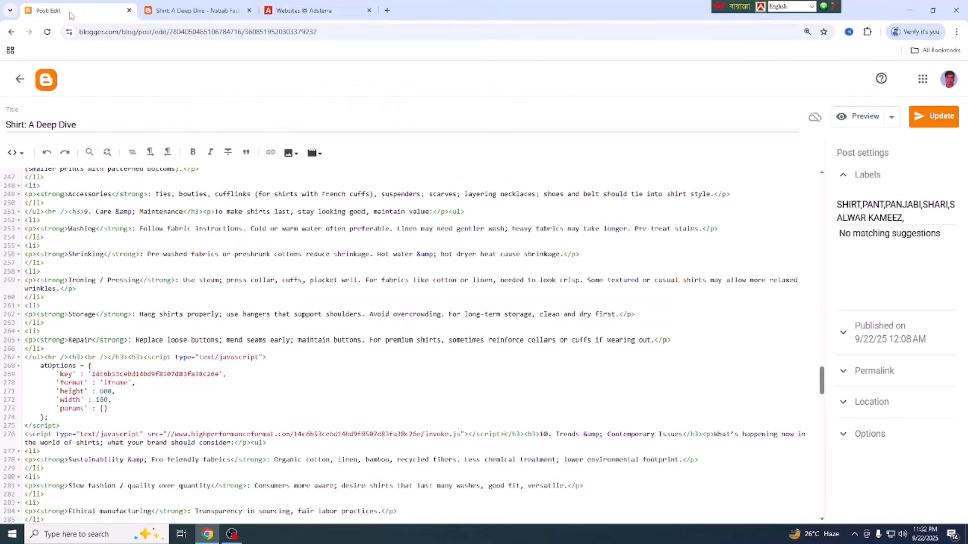
click(90, 151)
click(54, 173)
key(BackSpace)
text(5)
key(Return)
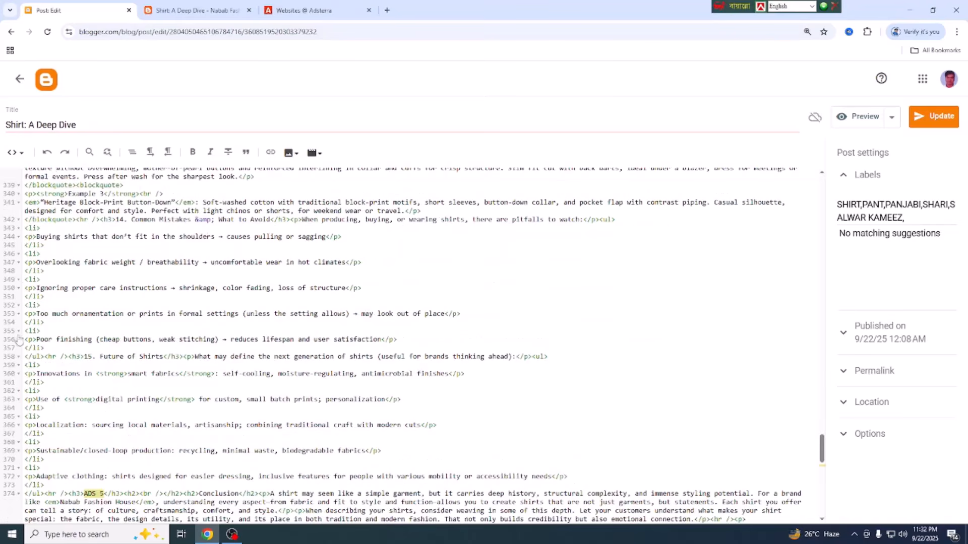
key(ctrl+v)
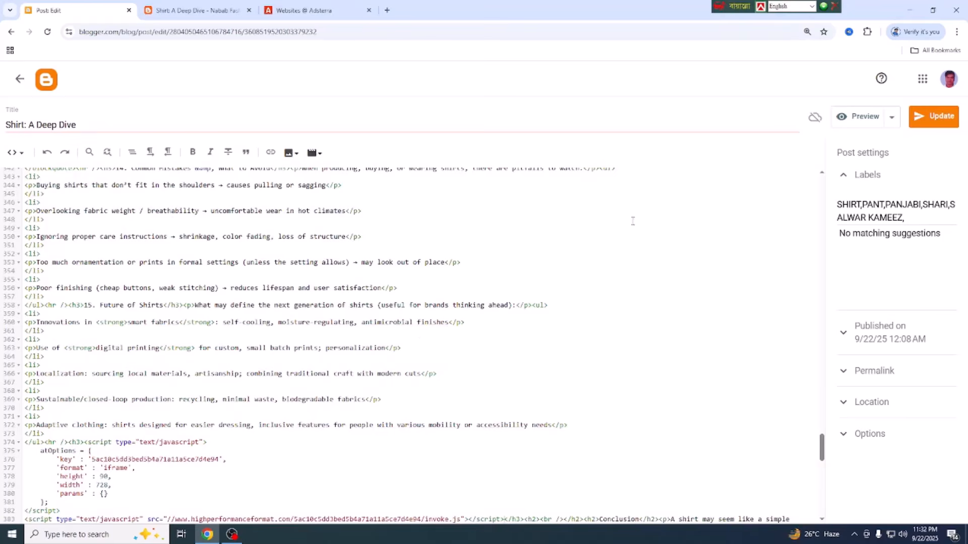
- Update the published "Shirt: A Deep Dive" post with the inserted ad codes and switch its editor to Compose view
click(941, 126)
click(14, 152)
click(58, 184)
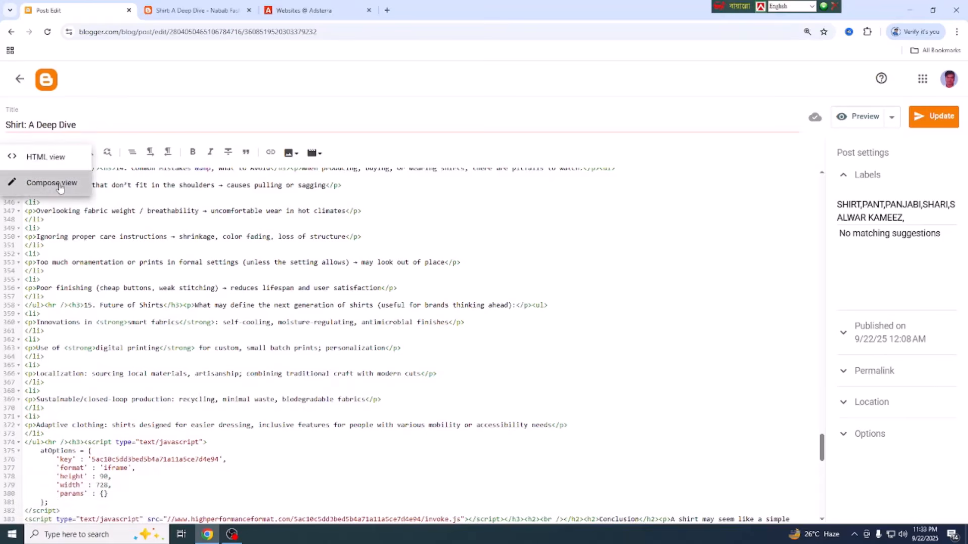
scroll(306, 361, down, 4)
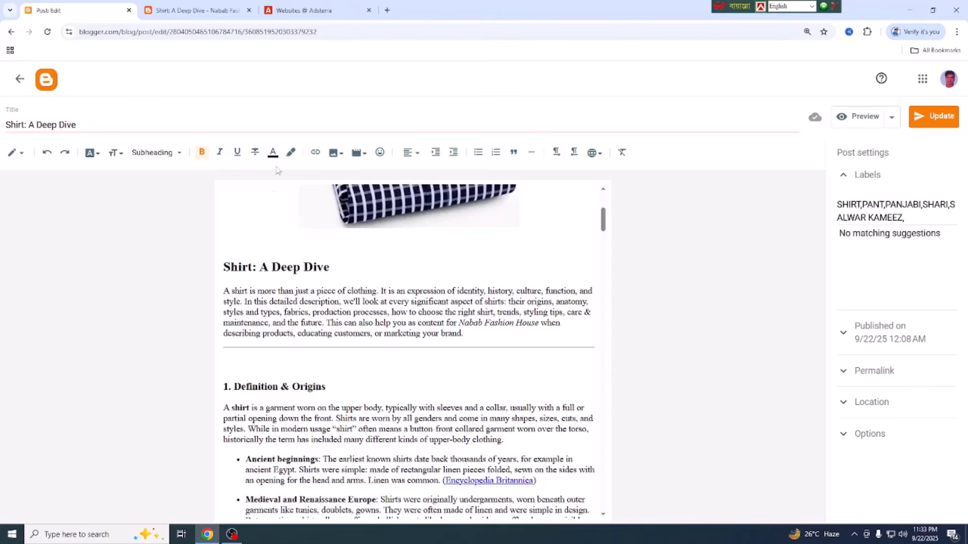
- Reload the live "Shirt: A Deep Dive" page and examine the ad placements throughout the article down to the comments
click(209, 15)
scroll(62, 83, up, 5)
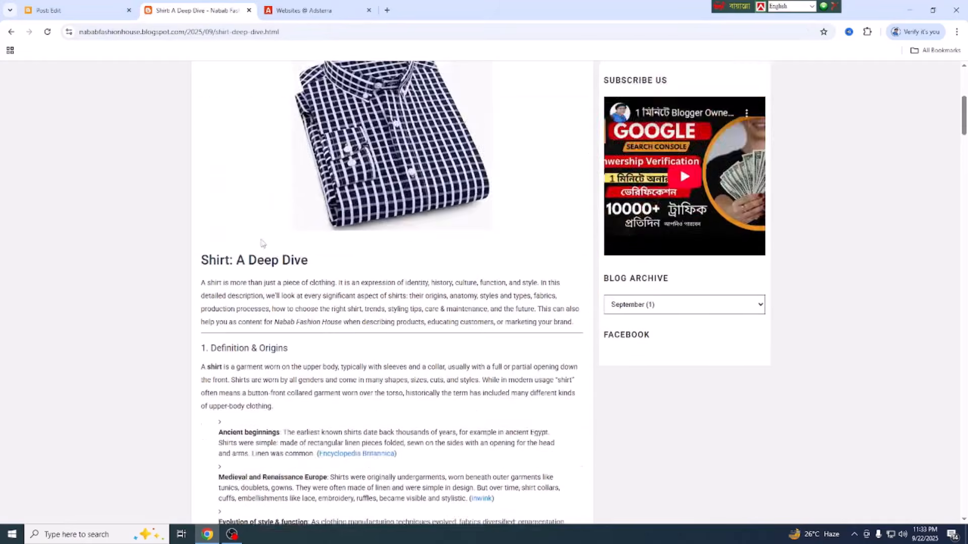
click(49, 33)
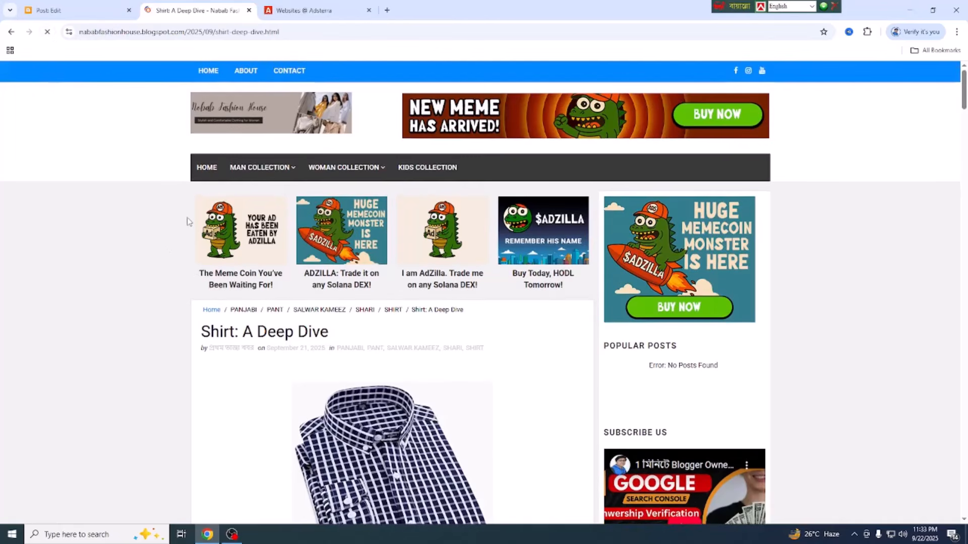
scroll(395, 413, down, 7)
scroll(354, 310, down, 9)
scroll(293, 330, down, 19)
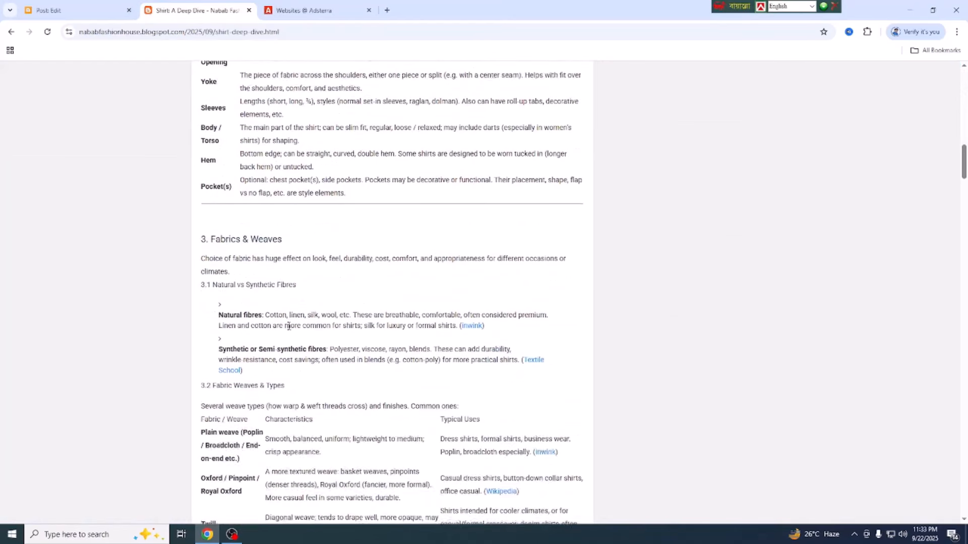
scroll(303, 334, down, 13)
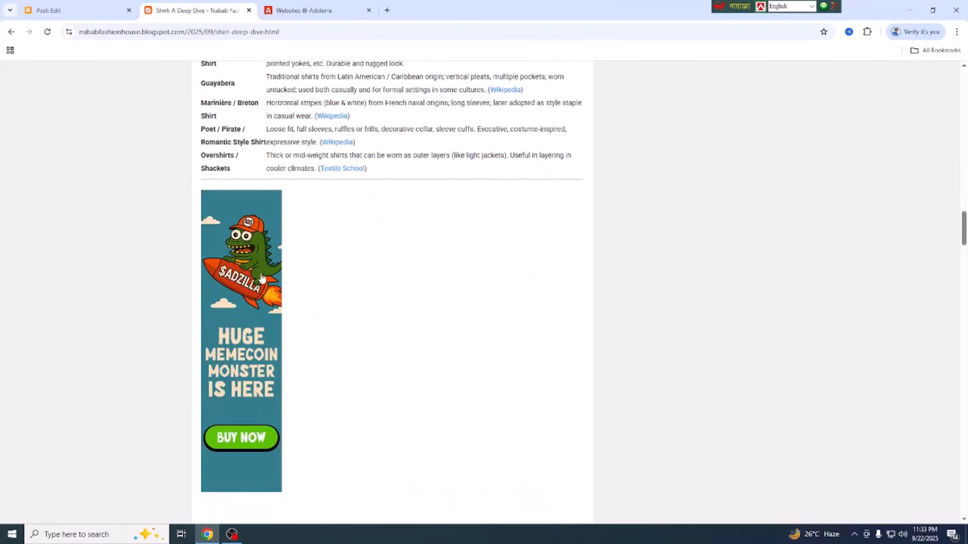
scroll(282, 340, down, 16)
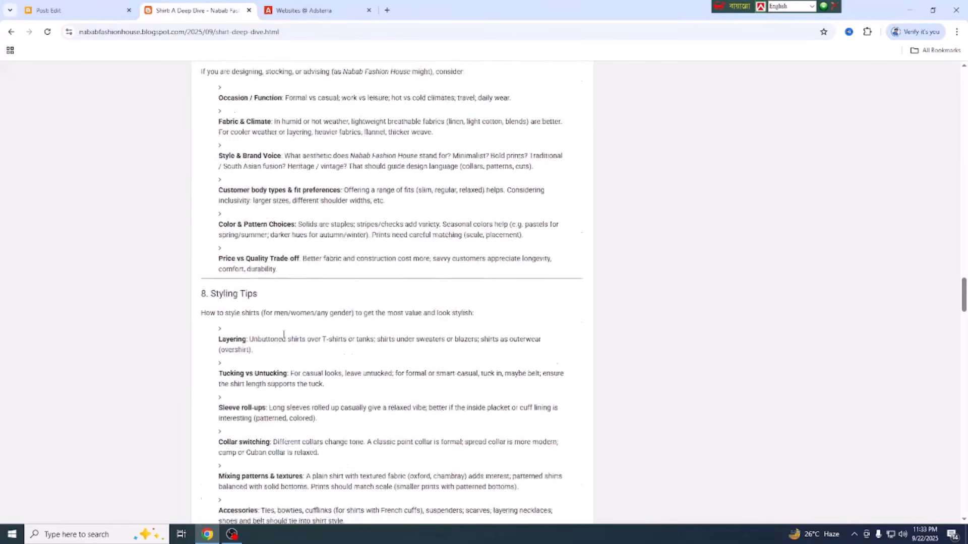
scroll(247, 335, down, 20)
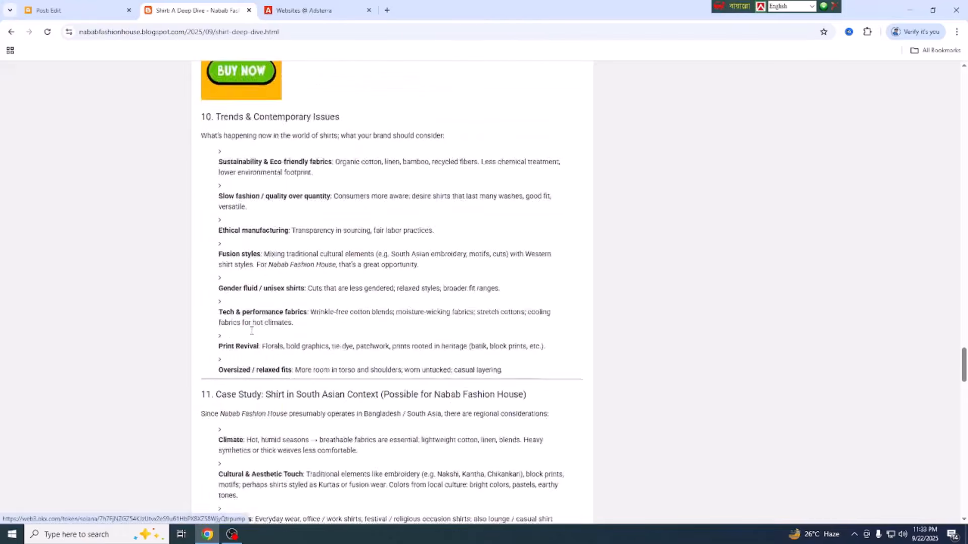
scroll(290, 345, down, 5)
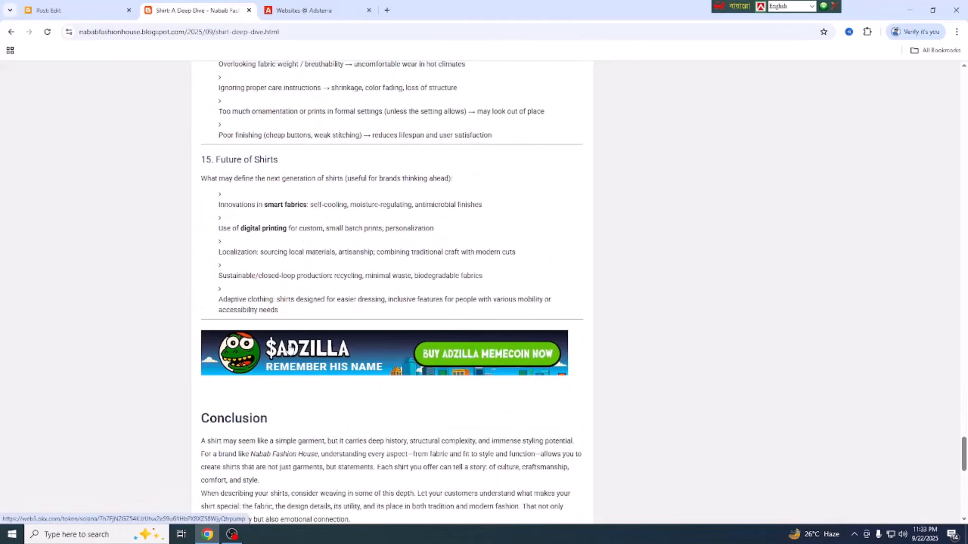
scroll(324, 373, down, 6)
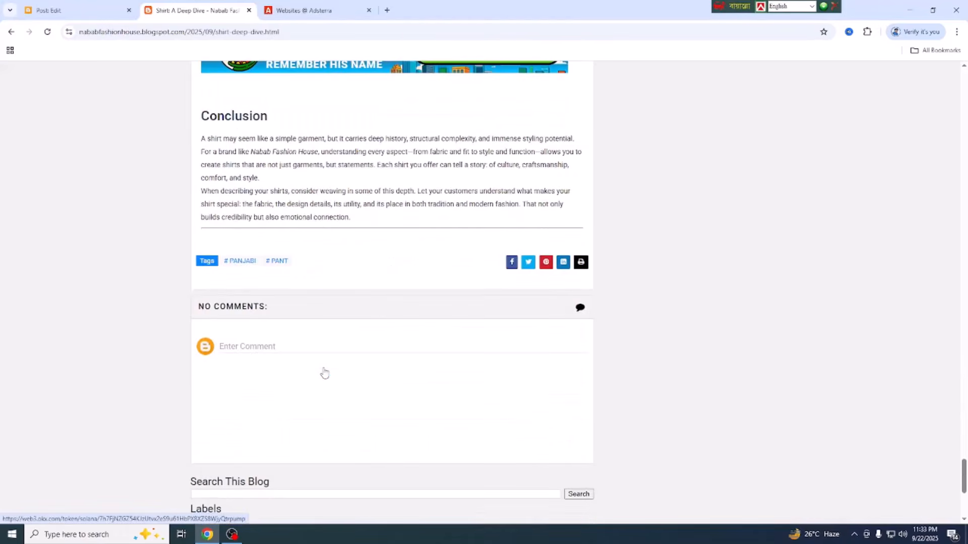
scroll(323, 373, up, 6)
scroll(425, 353, up, 20)
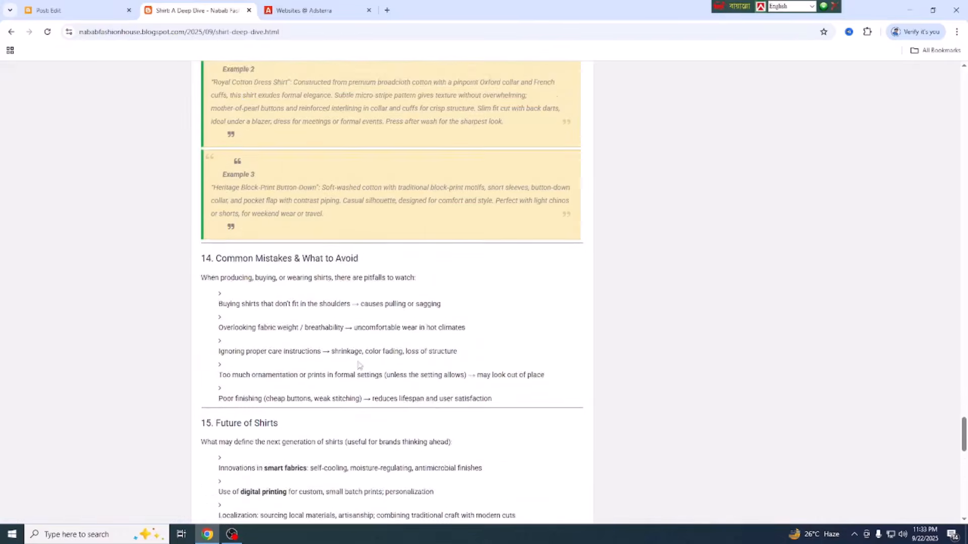
scroll(435, 310, up, 5)
- Switch to Adsterra, close the Banner 728x90 code dialog and review the ad units of onlinemakemoneybdt.blogspot.com
click(308, 11)
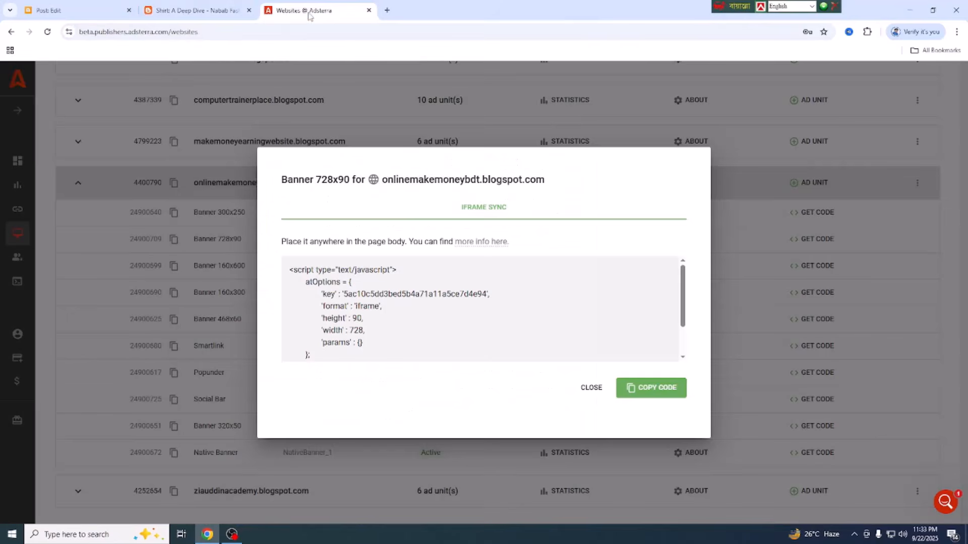
click(596, 387)
scroll(650, 378, up, 10)
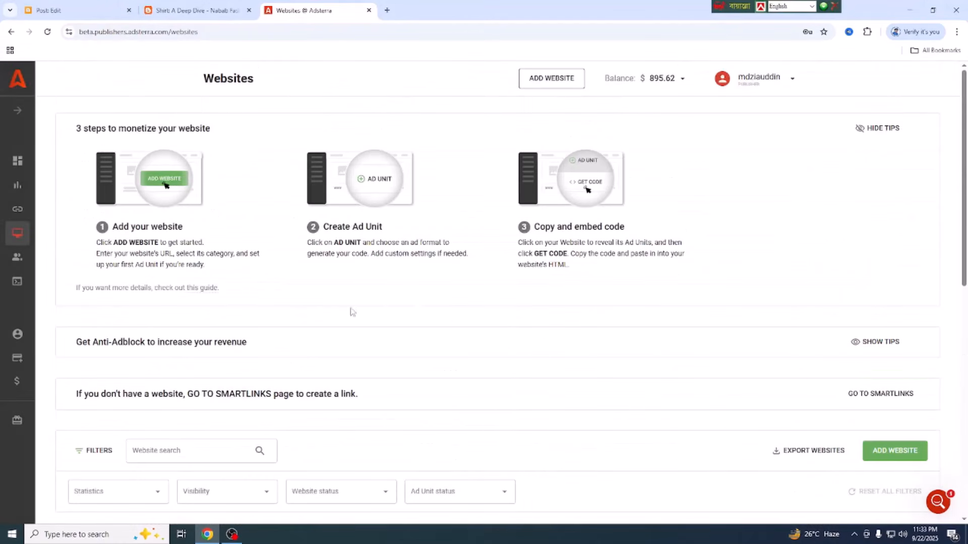
scroll(552, 349, down, 5)
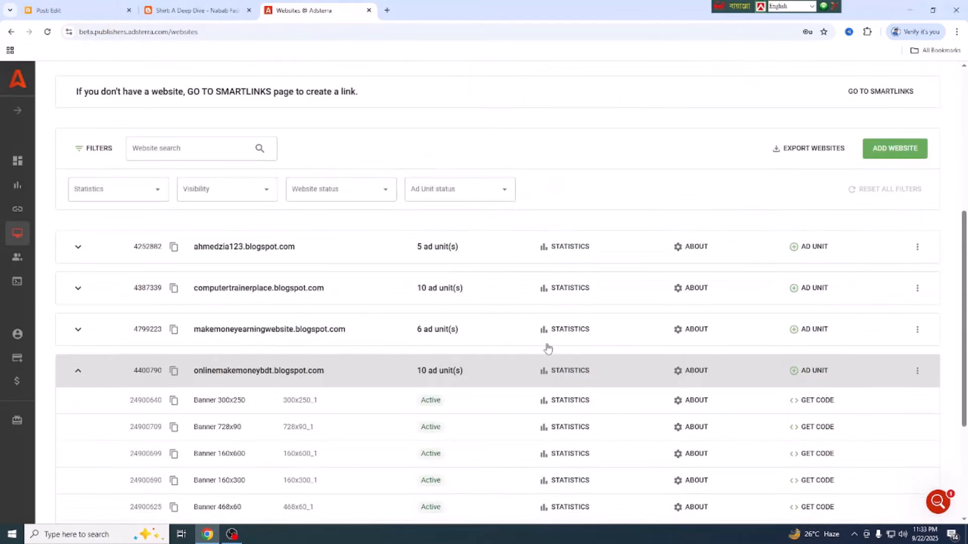
scroll(548, 348, down, 4)
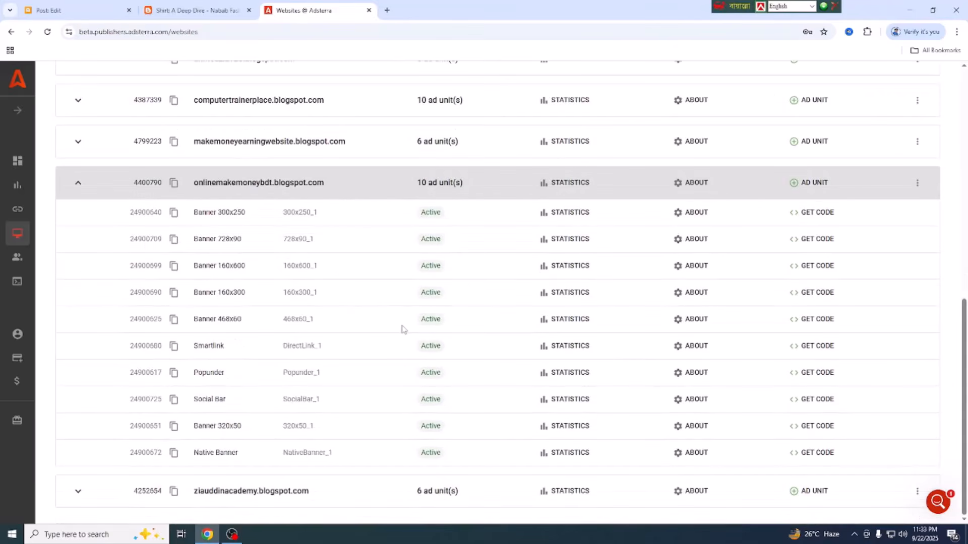
- Return to the live blog post and inspect the ads in the header, above the article and in the sidebar
click(159, 14)
scroll(387, 261, up, 15)
scroll(387, 261, up, 20)
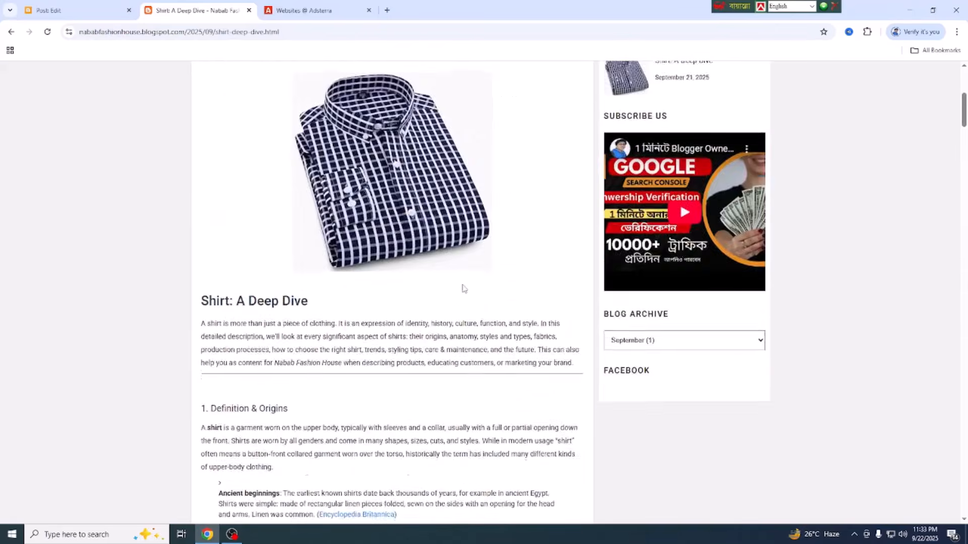
scroll(464, 288, up, 5)
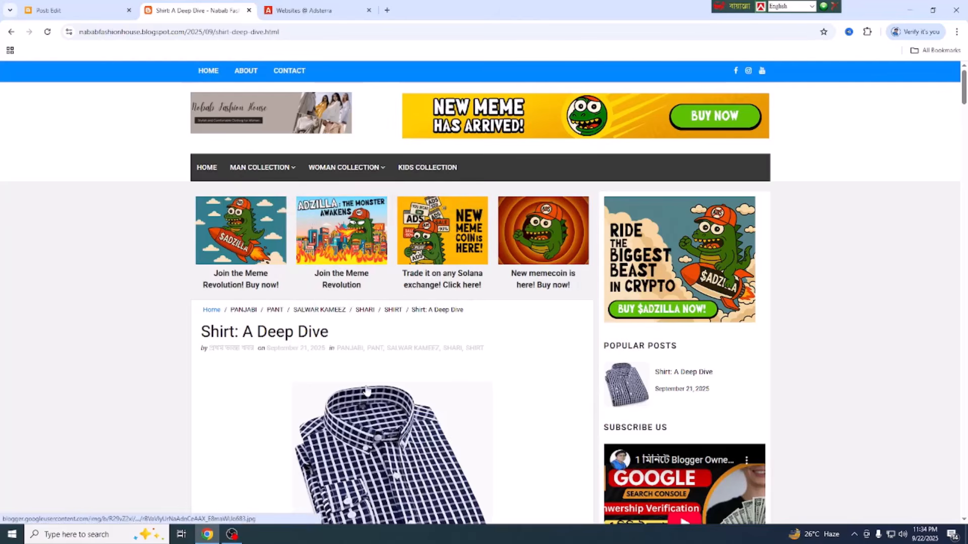
mouse_move(229, 167)
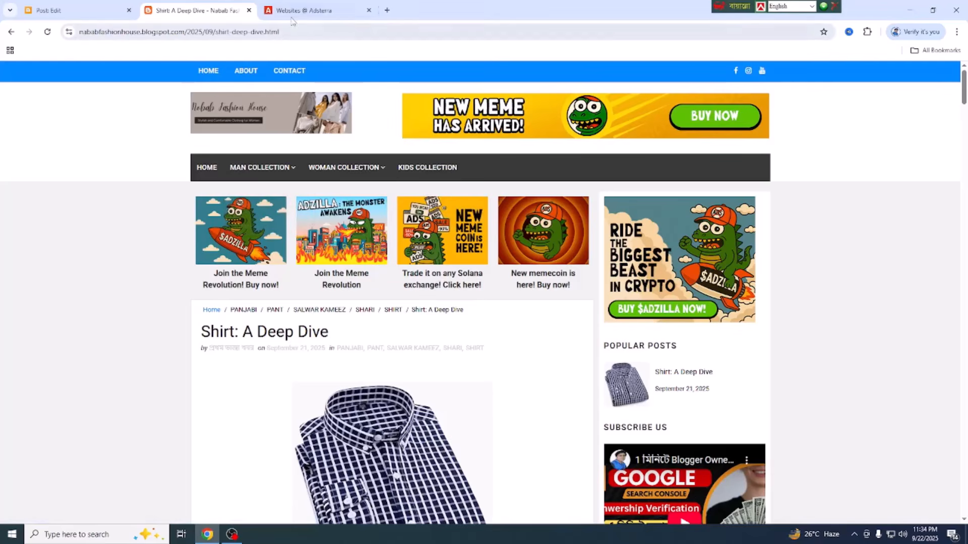
- Switch back to Adsterra and look through the monetization tips and the list of websites with their ad units
click(307, 10)
scroll(556, 336, up, 10)
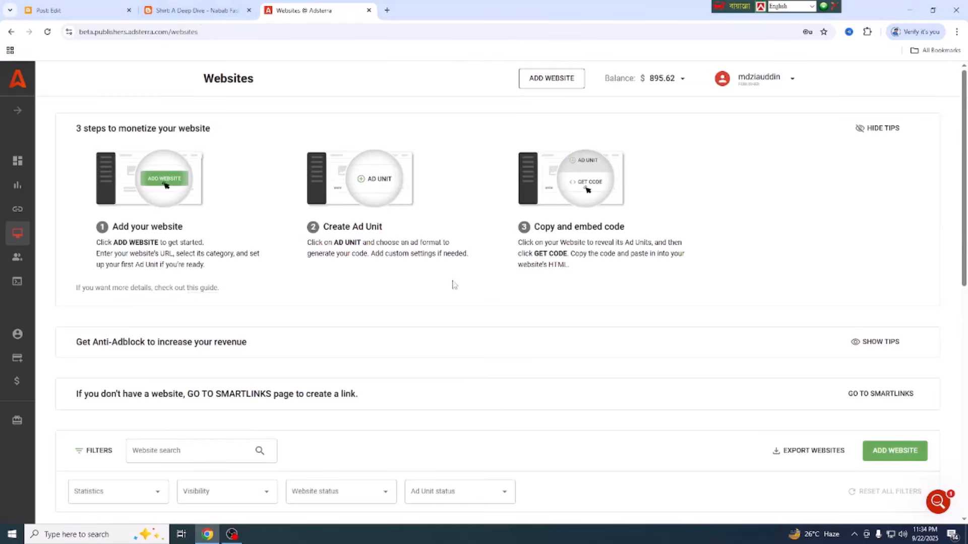
scroll(456, 302, down, 9)
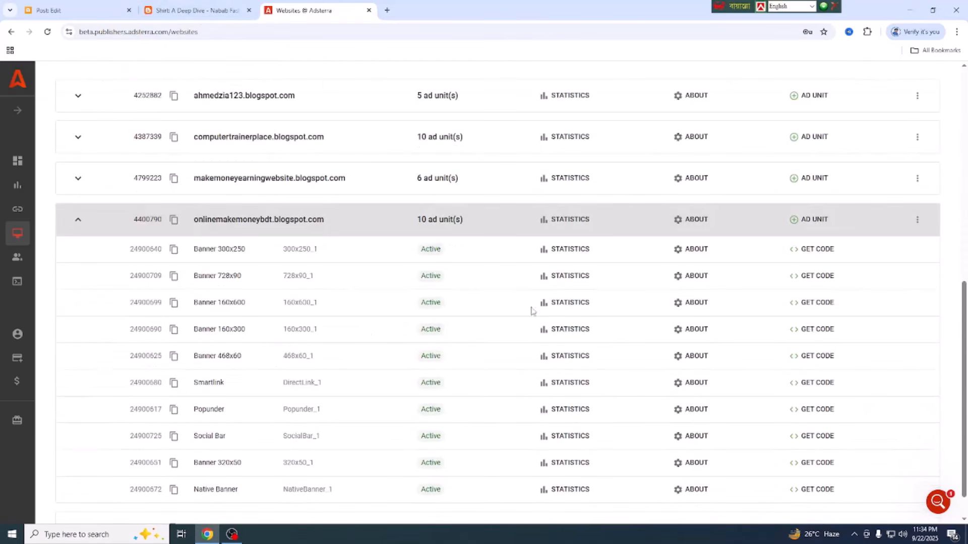
scroll(452, 324, up, 10)
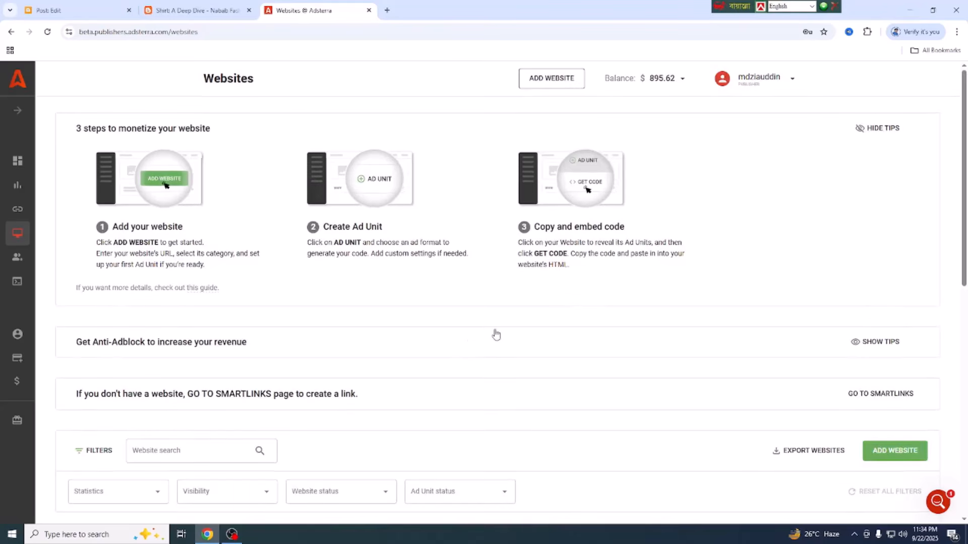